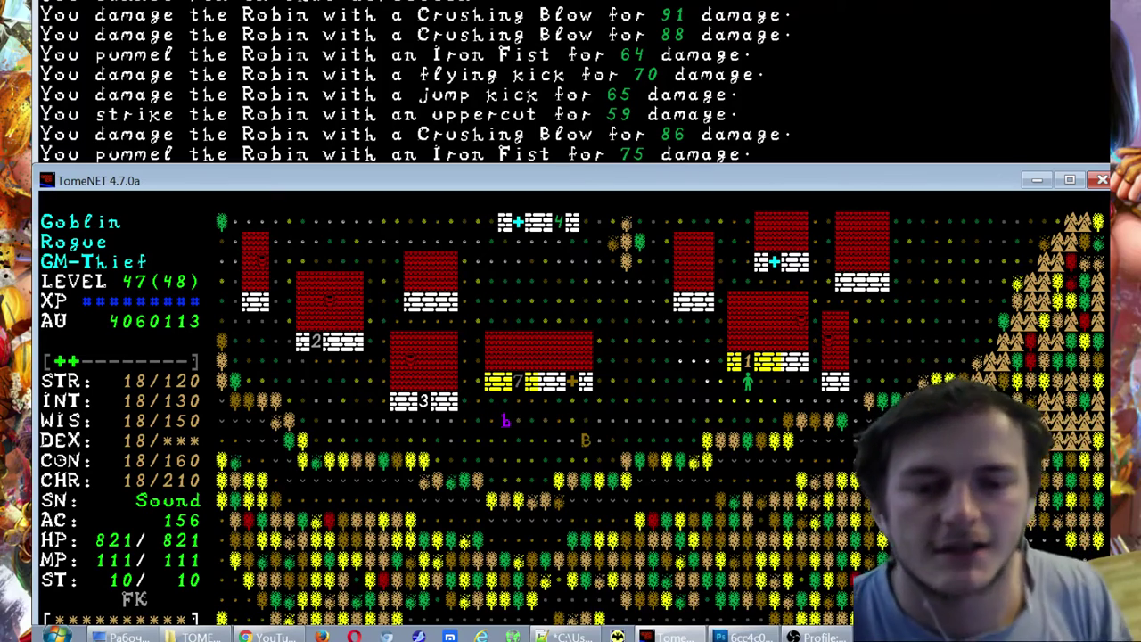
Step: In TomeNET, walk the goblin rogue north through the town to the target dummies beside the large building
left_click(738, 636)
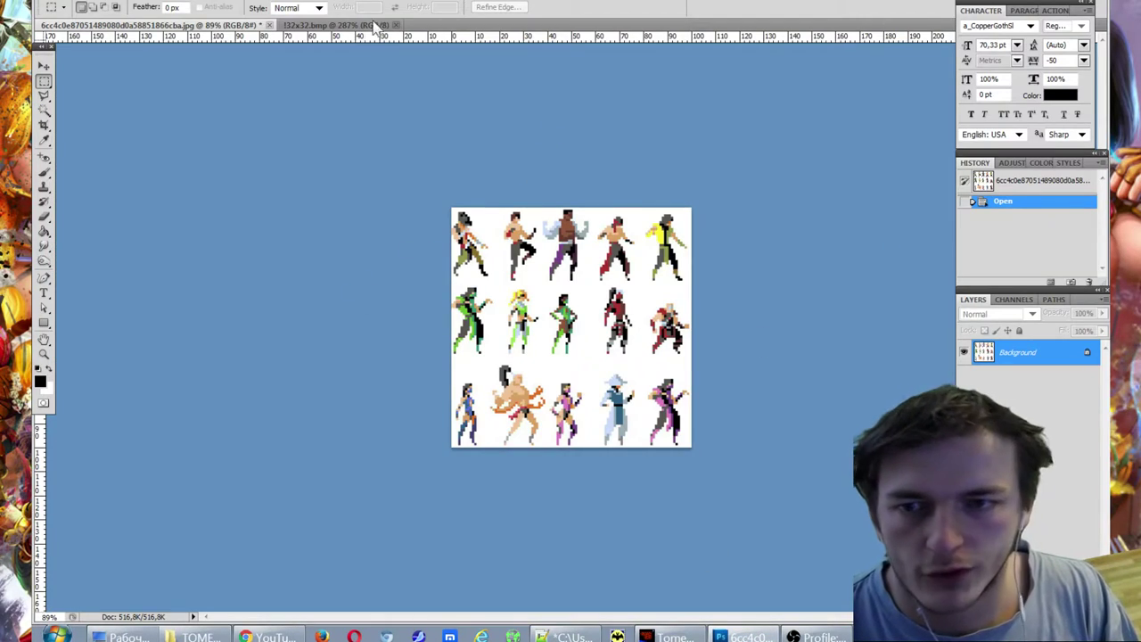
left_click(673, 636)
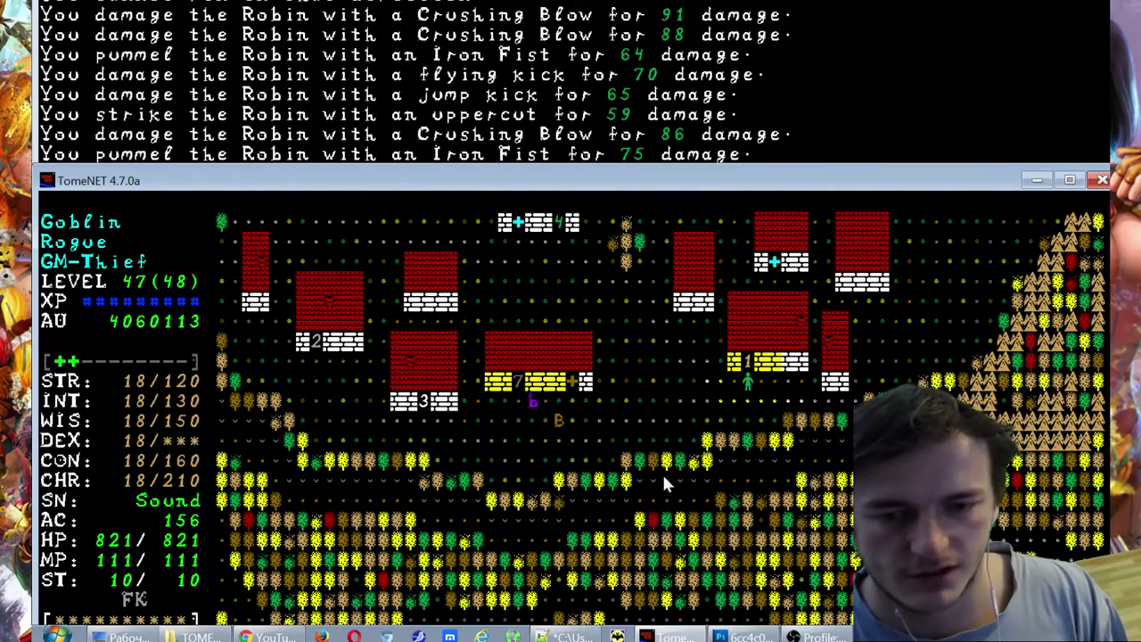
key("9")
key("9")
key("9")
key("9")
key("9")
key("9")
key("8")
key("8")
key("9")
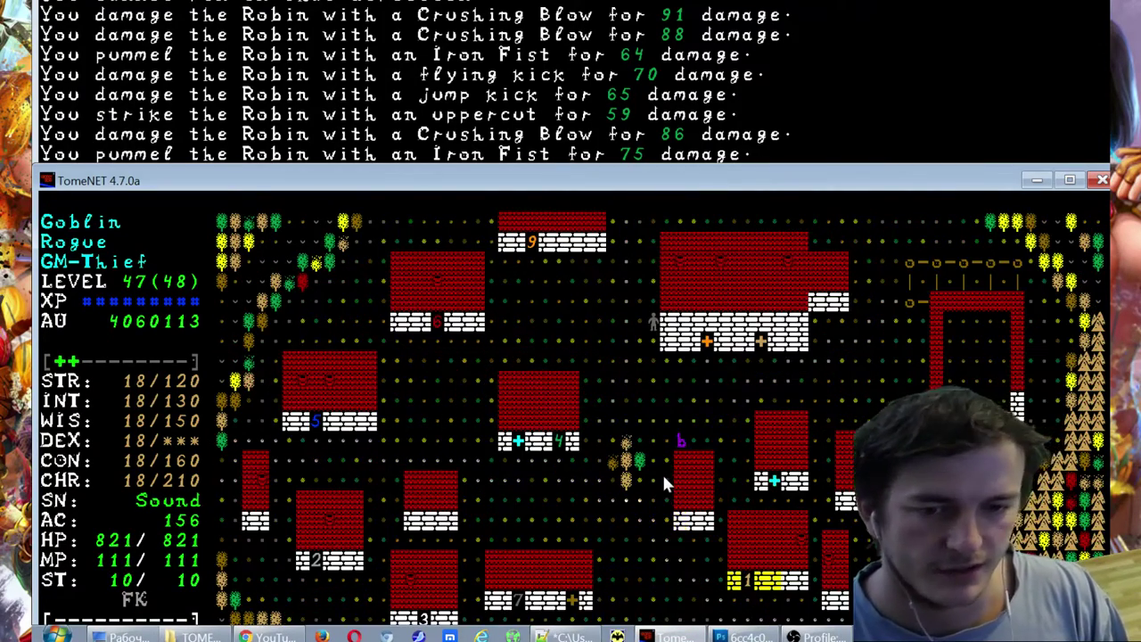
key("8")
key("8")
key("8")
key("8")
key("4")
key("7")
key("8")
key("7")
key("7")
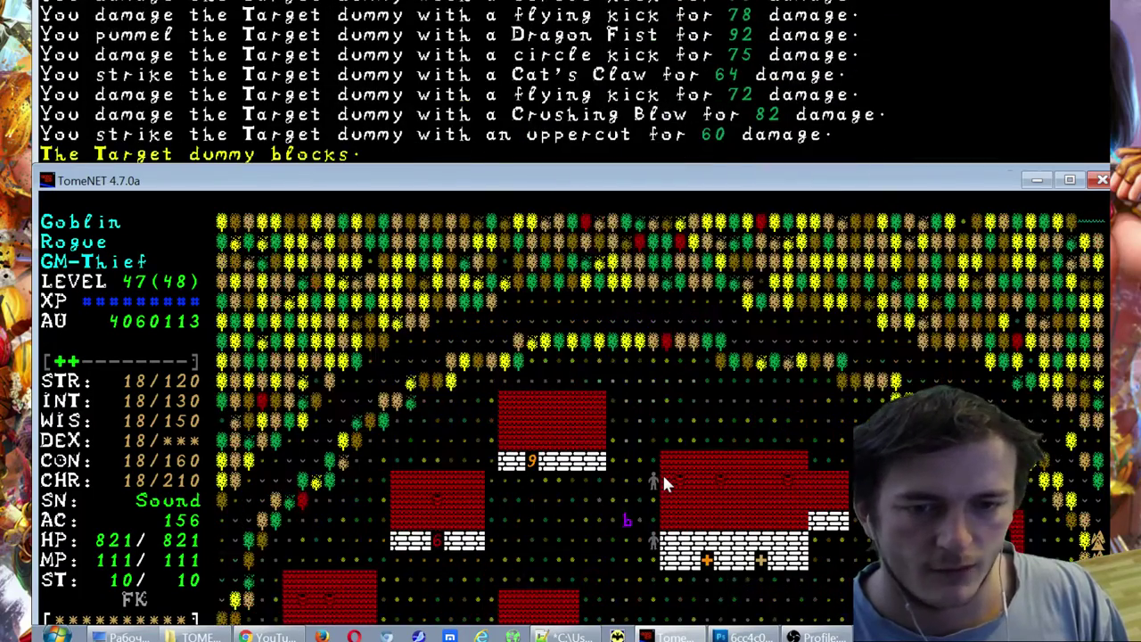
Step: Walk the character north out of town and through the forest to the map's upper boundary
key("8")
key("8")
key("8")
key("8")
key("8")
key("8")
key("8")
key("8")
key("9")
key("9")
key("9")
key("9")
key("9")
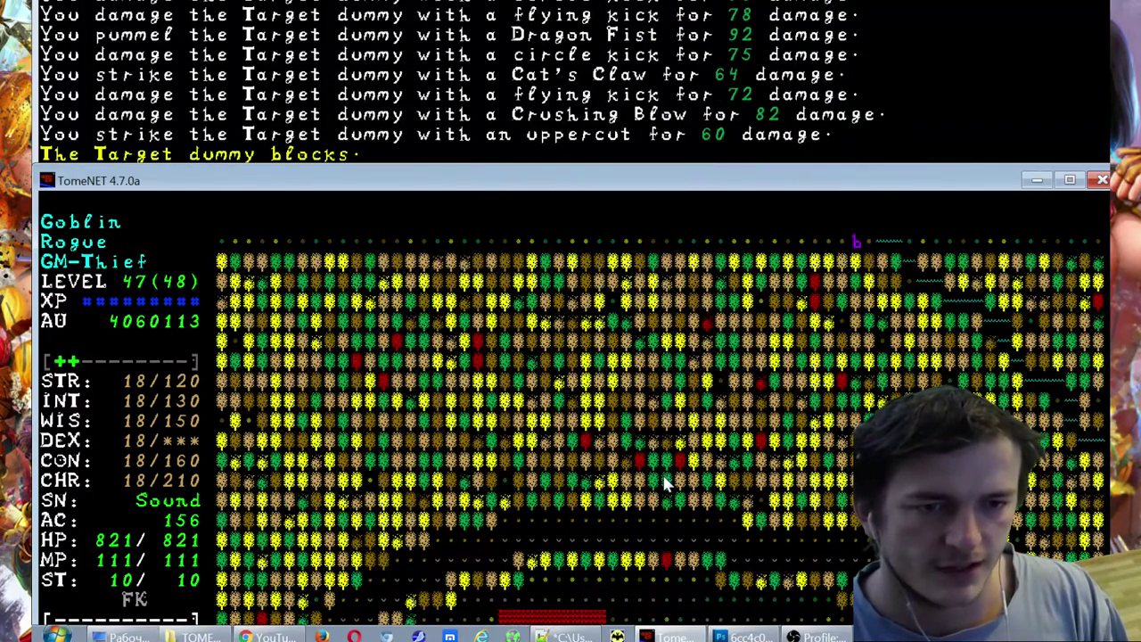
Step: Walk the character east along the forest's northern boundary
key("6")
key("6")
key("6")
key("6")
key("6")
key("6")
key("6")
key("6")
key("6")
key("6")
key("6")
key("6")
key("6")
key("6")
key("6")
key("6")
key("6")
key("6")
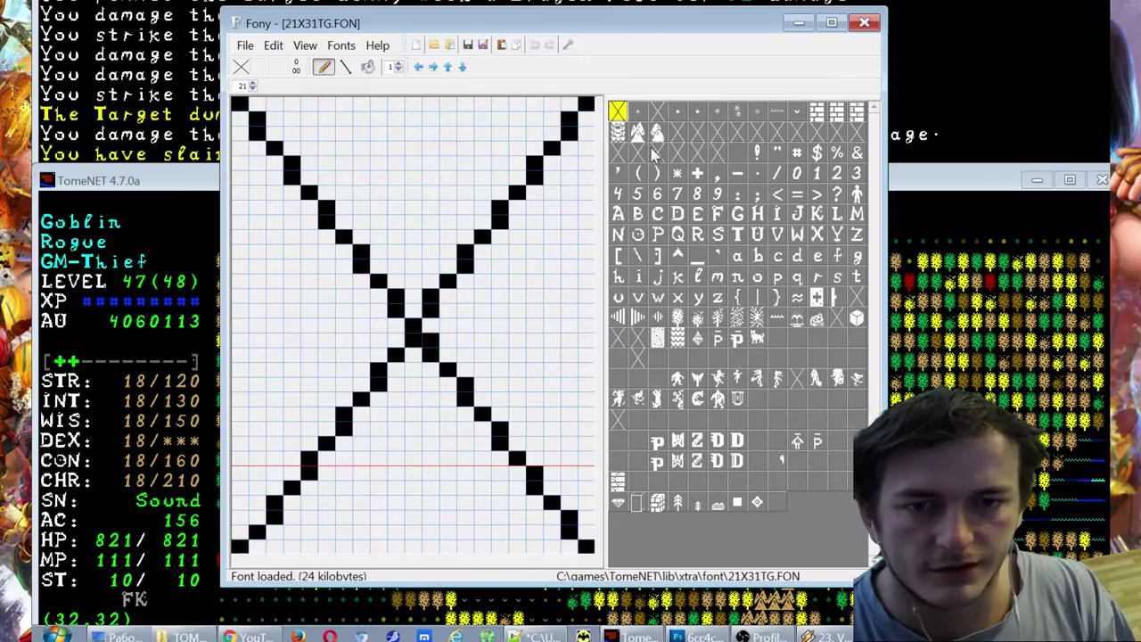
Step: Examine the letter C, rock pile, club-wielding figure and cat glyphs of 21X31TG.FON in Fony
left_click(662, 216)
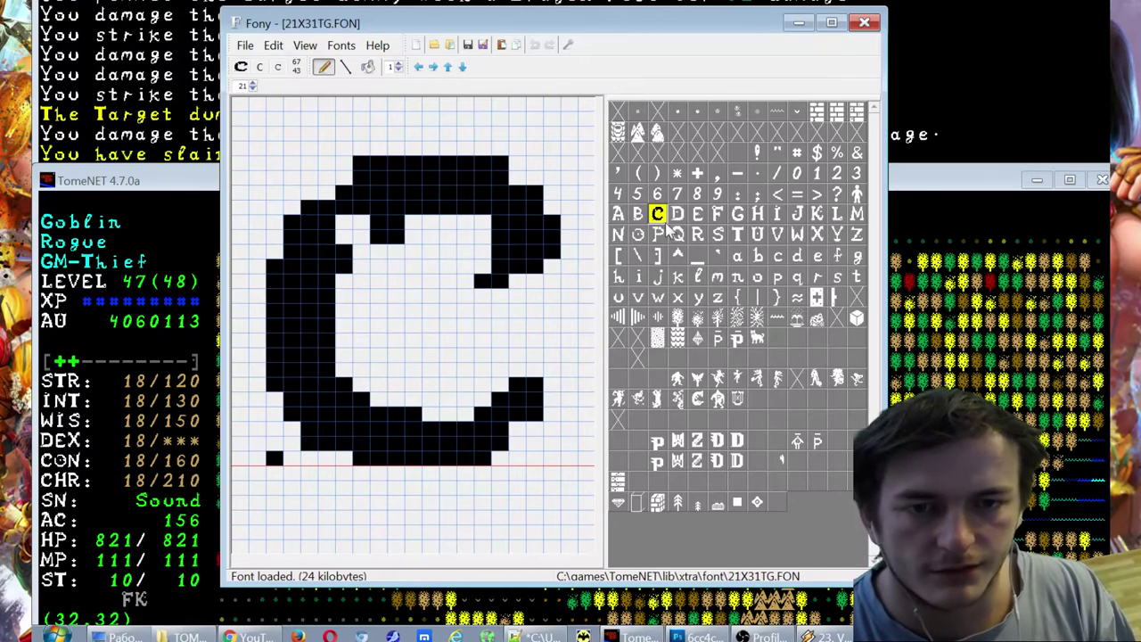
left_click(716, 260)
left_click(776, 234)
left_click(817, 277)
left_click(757, 337)
left_click(757, 338)
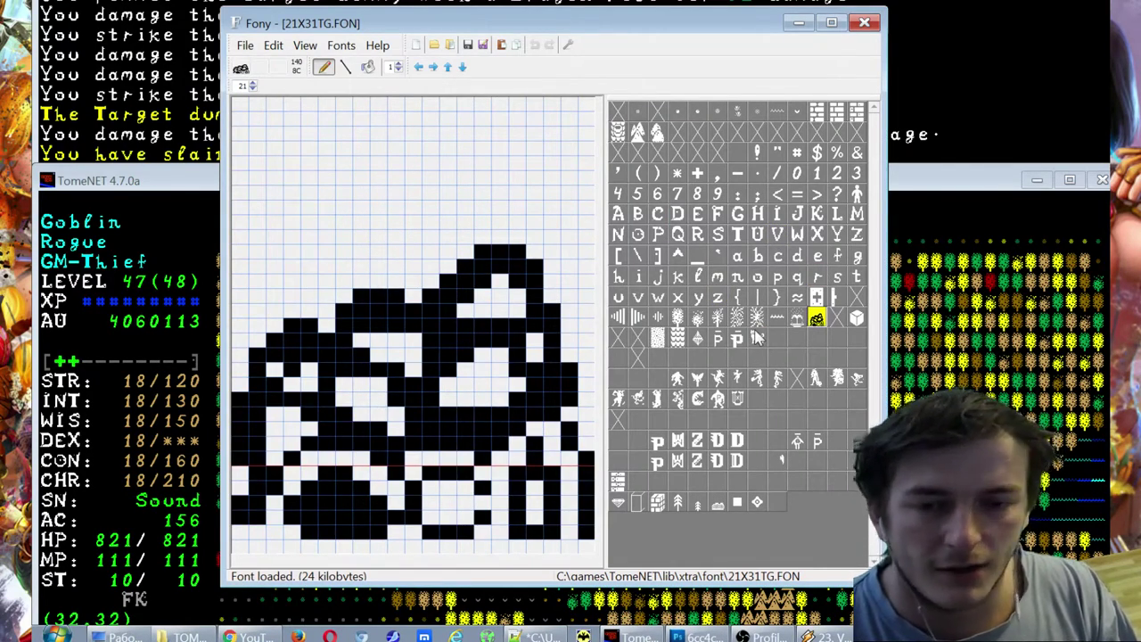
left_click(756, 378)
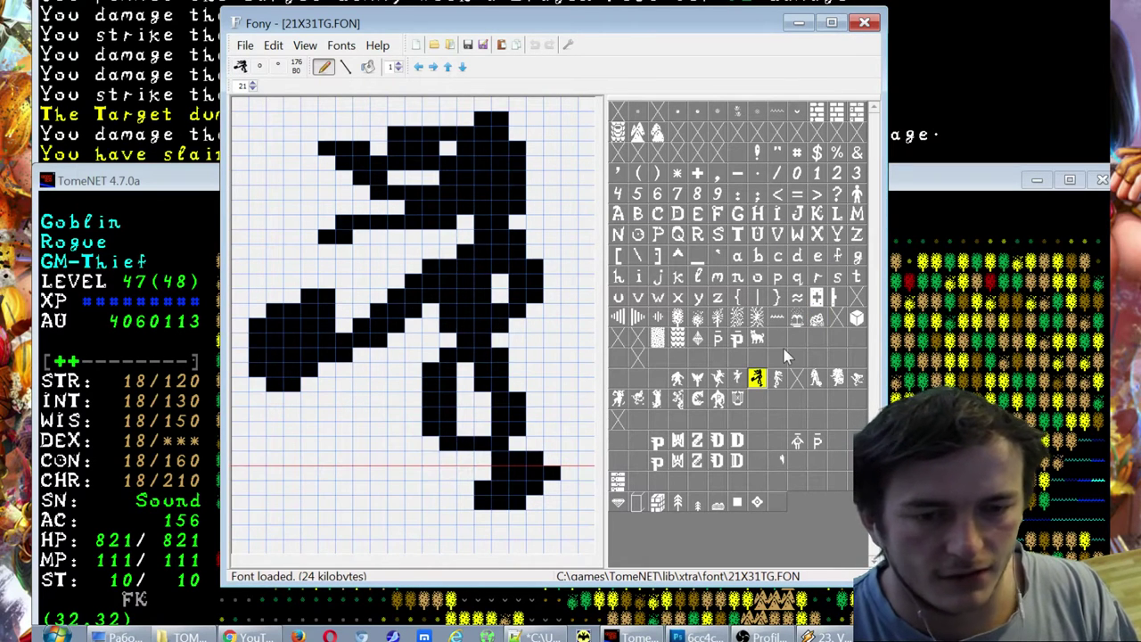
left_click(757, 339)
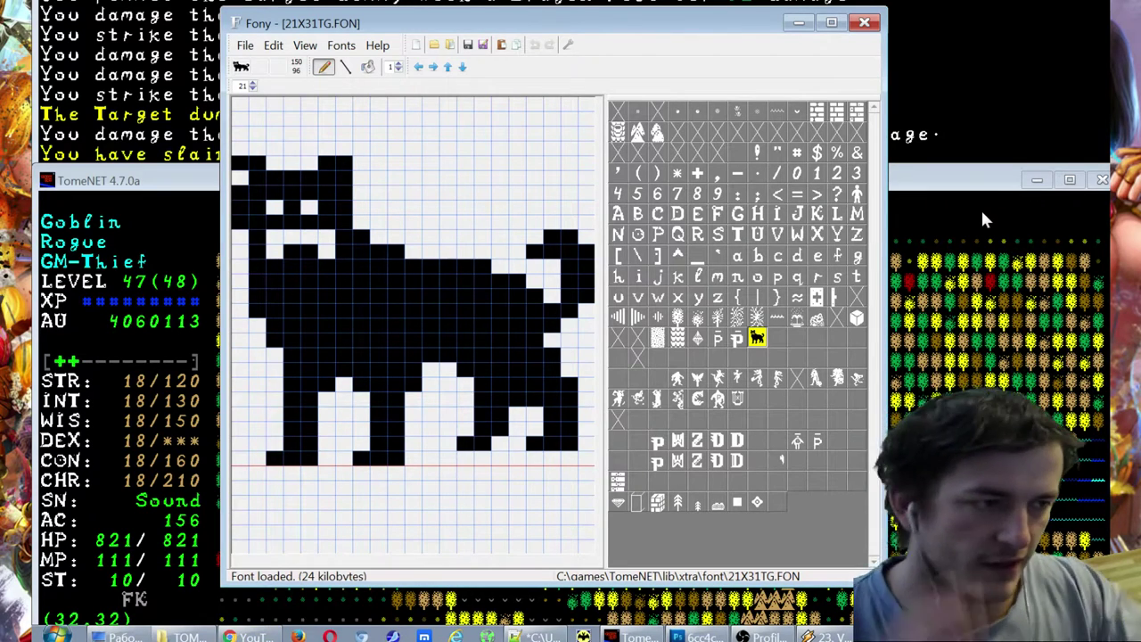
Step: Examine the speckled texture, closing bracket and leafy bush glyphs in the font
left_click(677, 316)
left_click(658, 338)
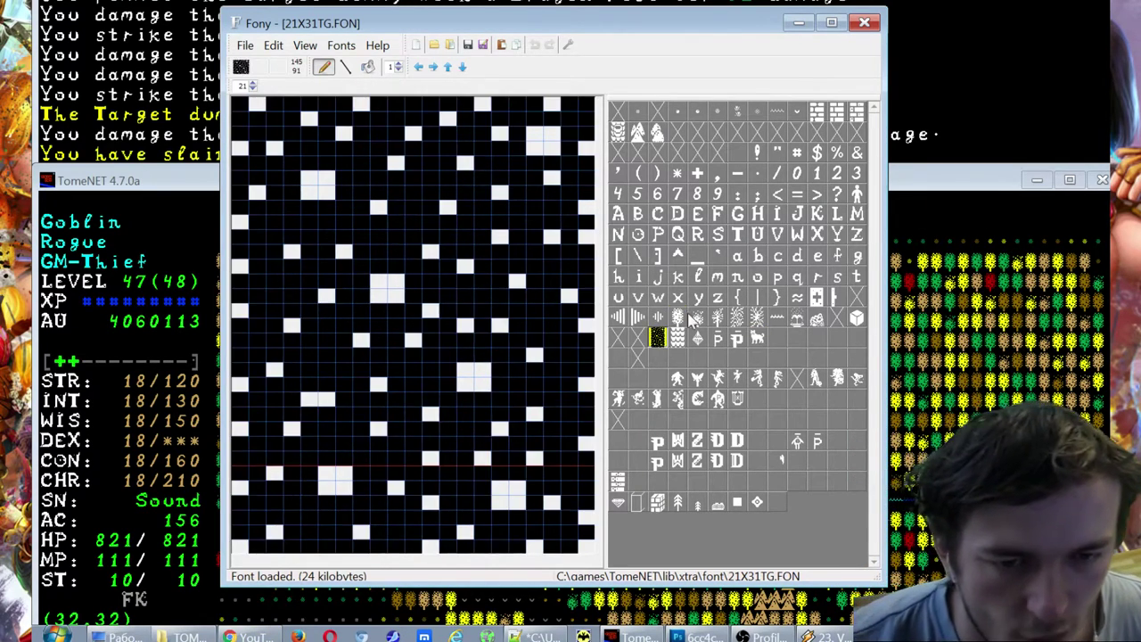
left_click(697, 297)
left_click(695, 237)
left_click(656, 255)
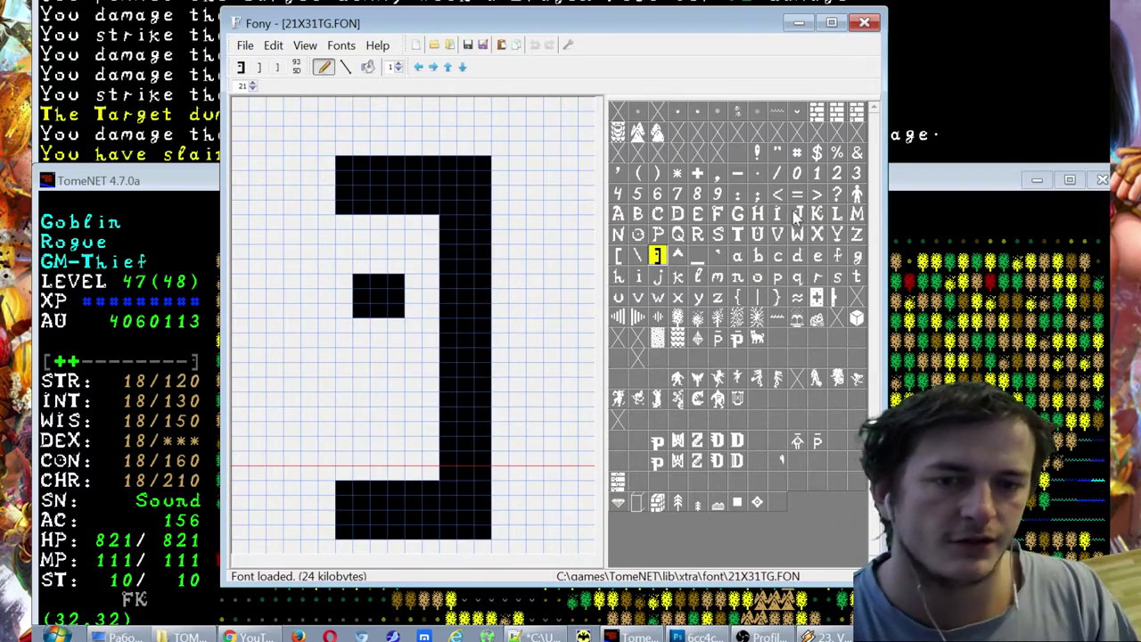
left_click(677, 279)
left_click(704, 318)
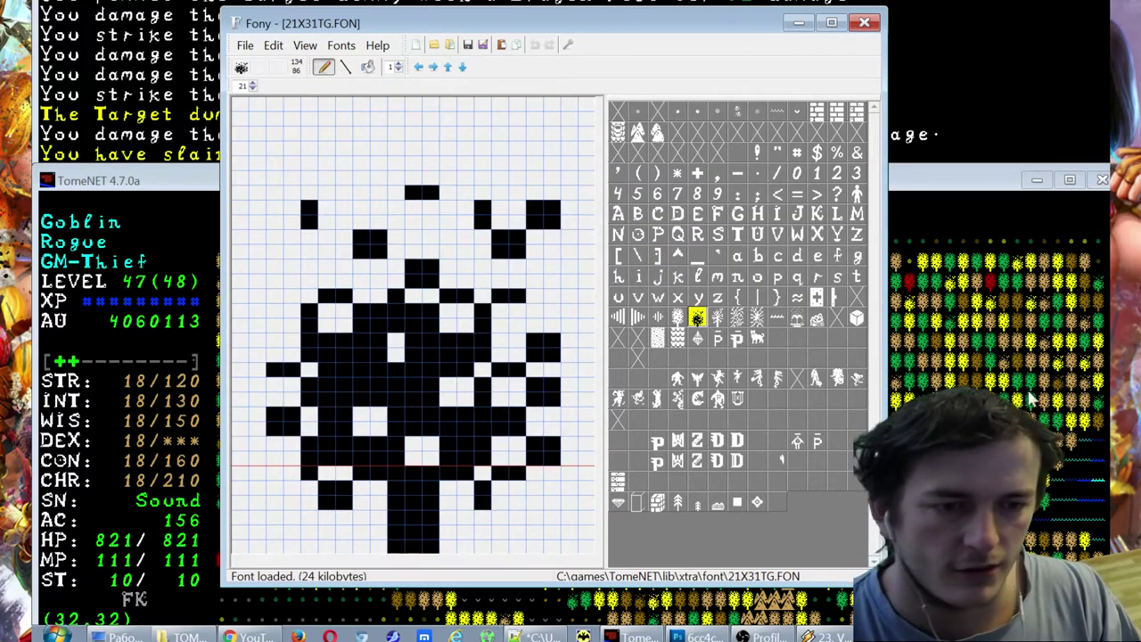
Step: Switch to TomeNET, run the character north and east through the housing area, and return south to the forest
key("alt+Tab")
key("Up")
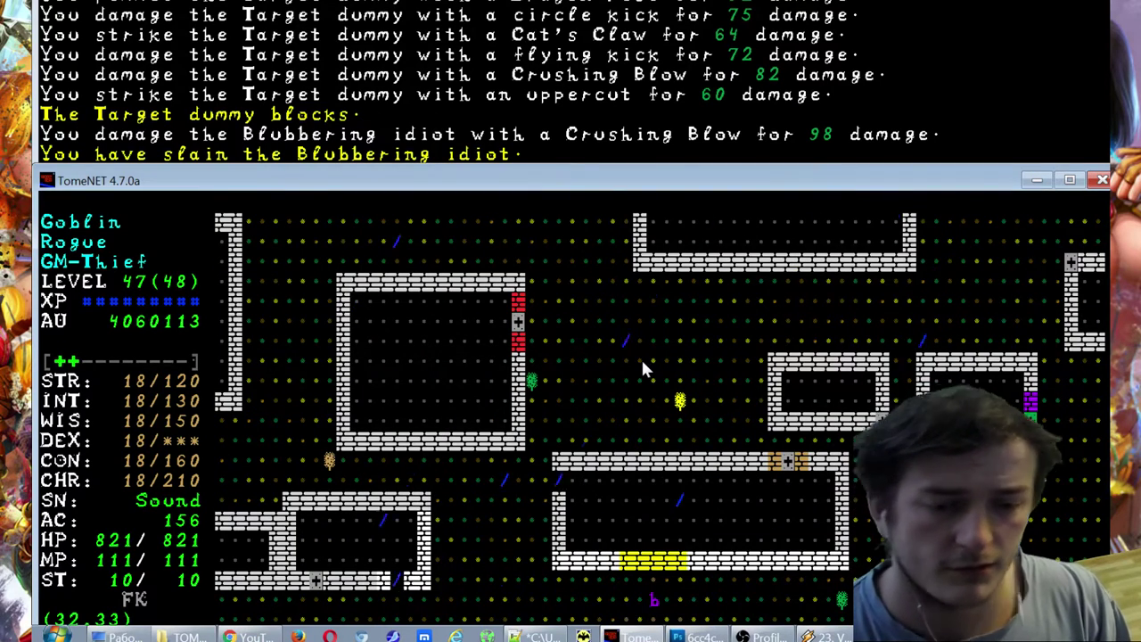
key("Right")
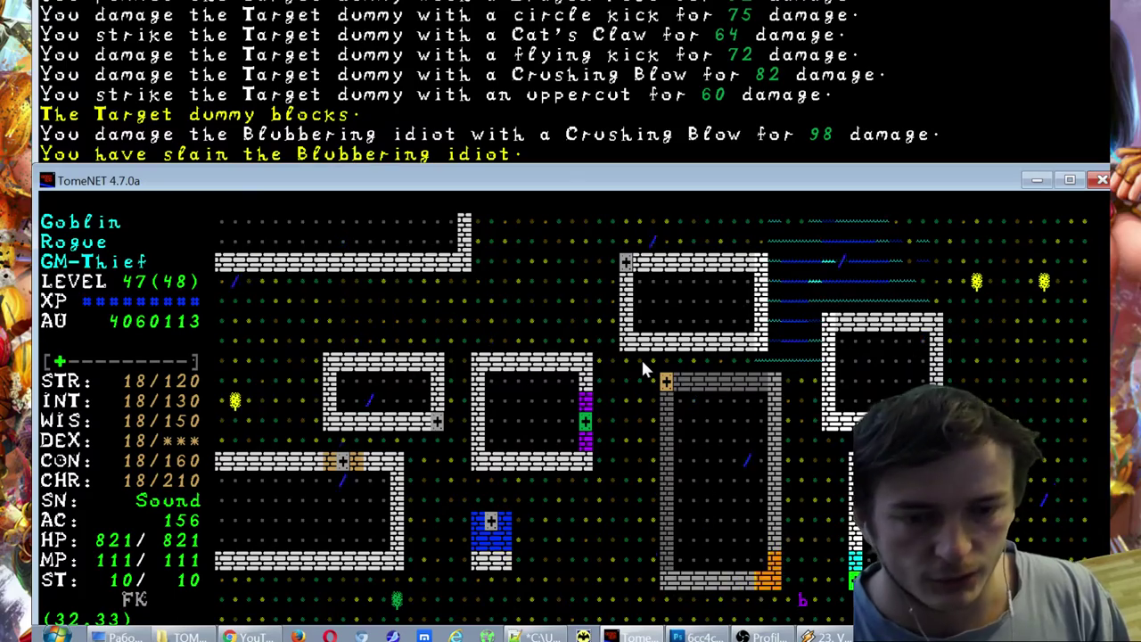
key("Down")
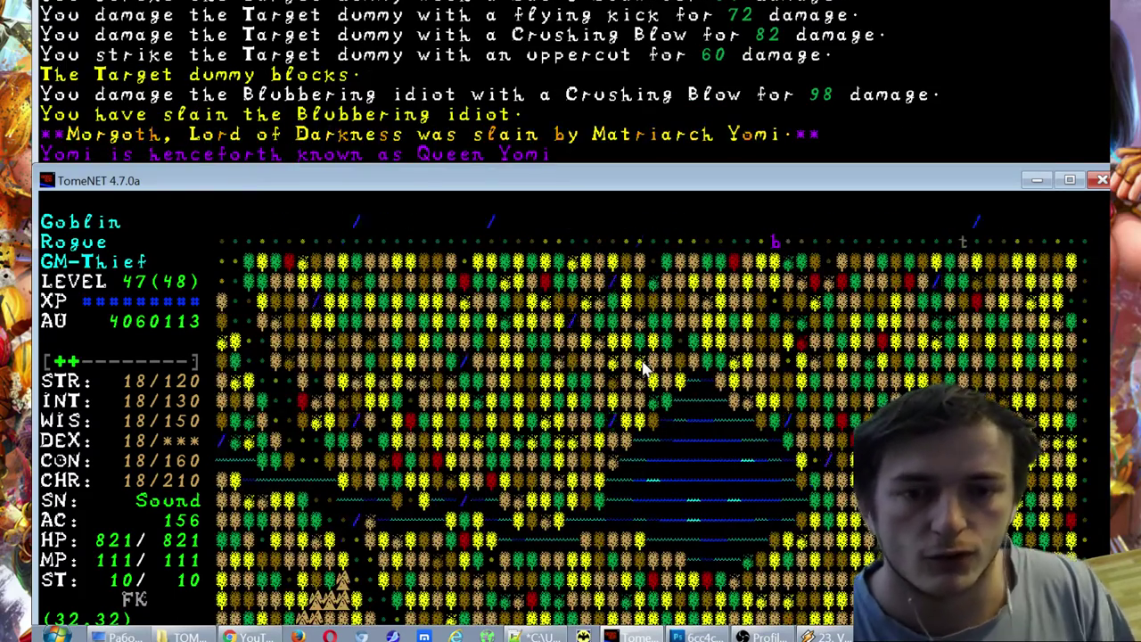
Step: Send the public chat message "gz!"
key("colon")
type("gz!")
key("Return")
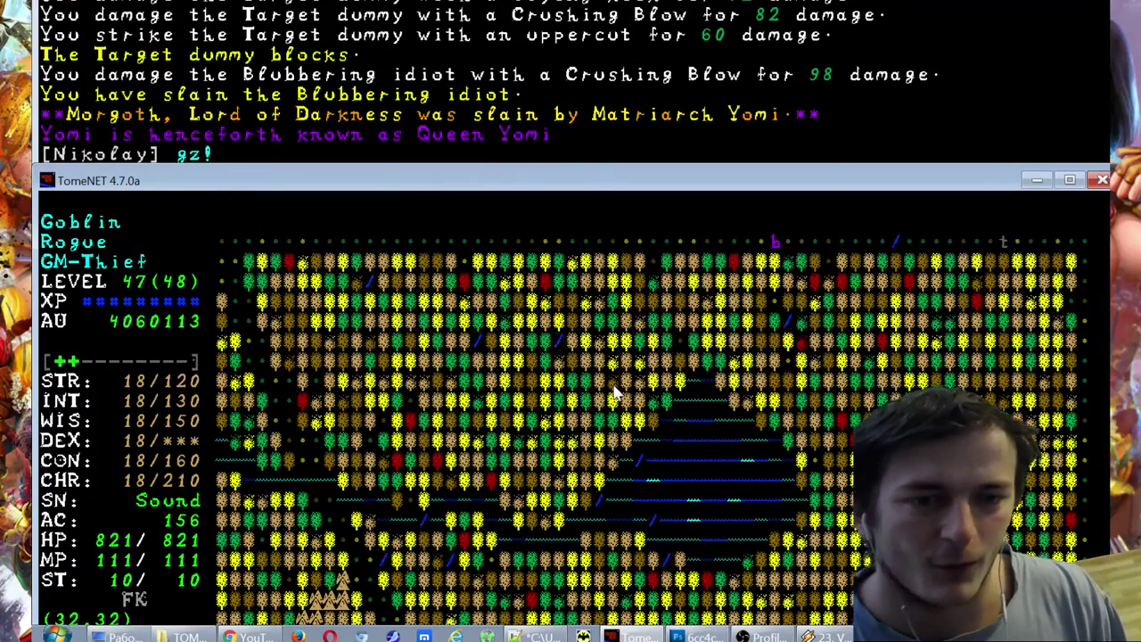
Step: Kill the Filthy street urchin and the Battle-scarred veteran while moving between the forest boundary and the housing area
key("Up")
key("shift+Right")
key("4")
key("8")
key("8")
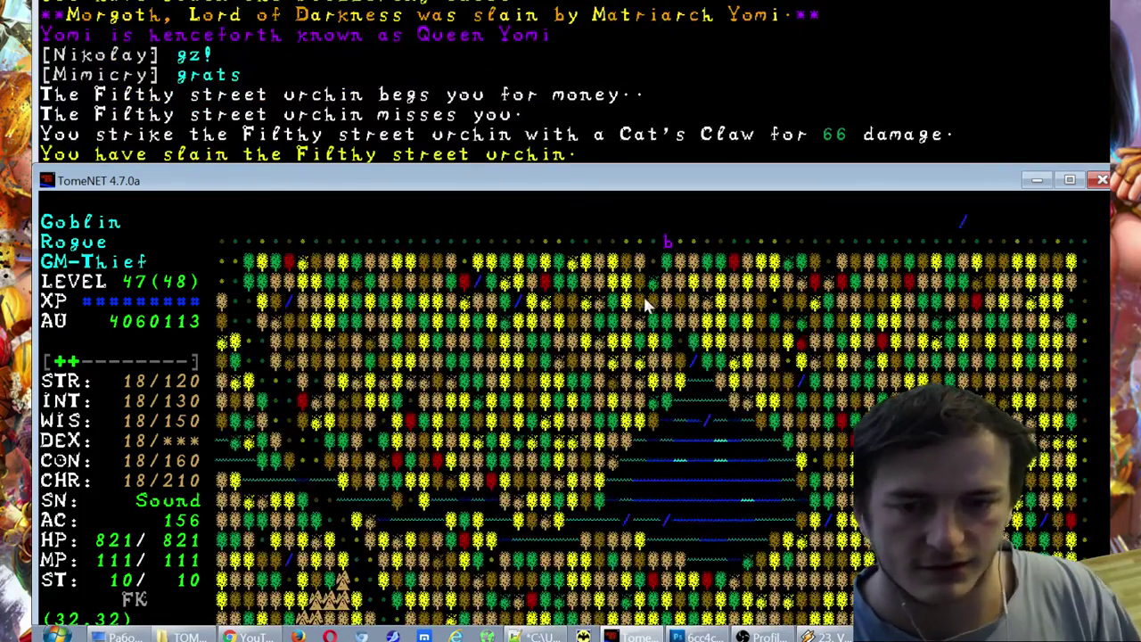
key("2")
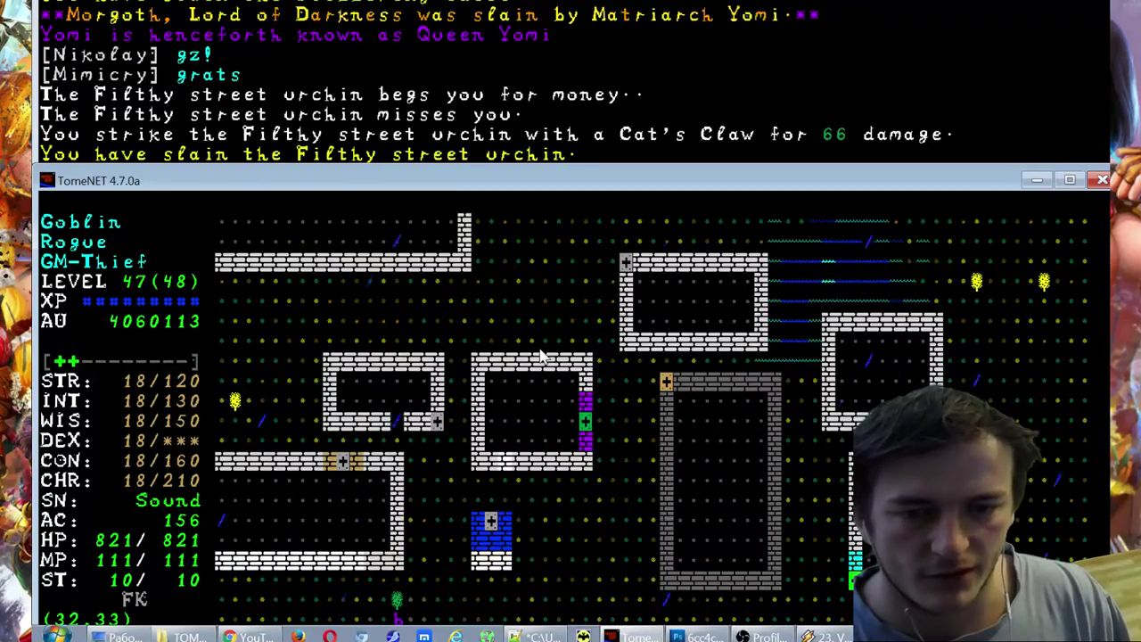
key("8")
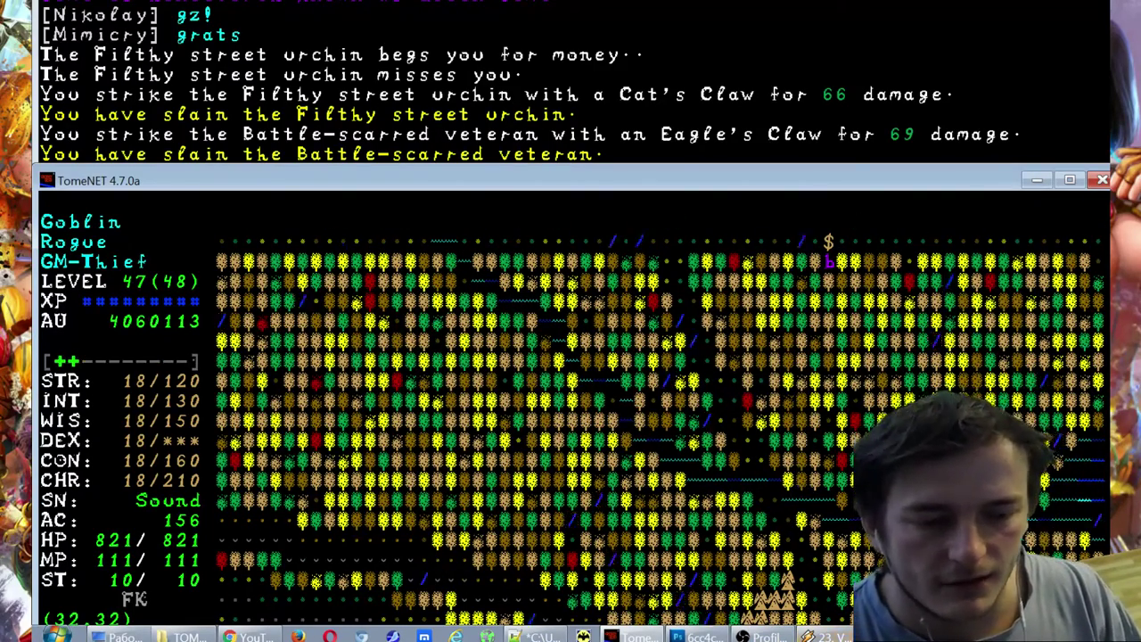
Step: Switch to Fony and examine the letter j, hunched walking figure and mountain-shaped glyphs
key("alt+Tab")
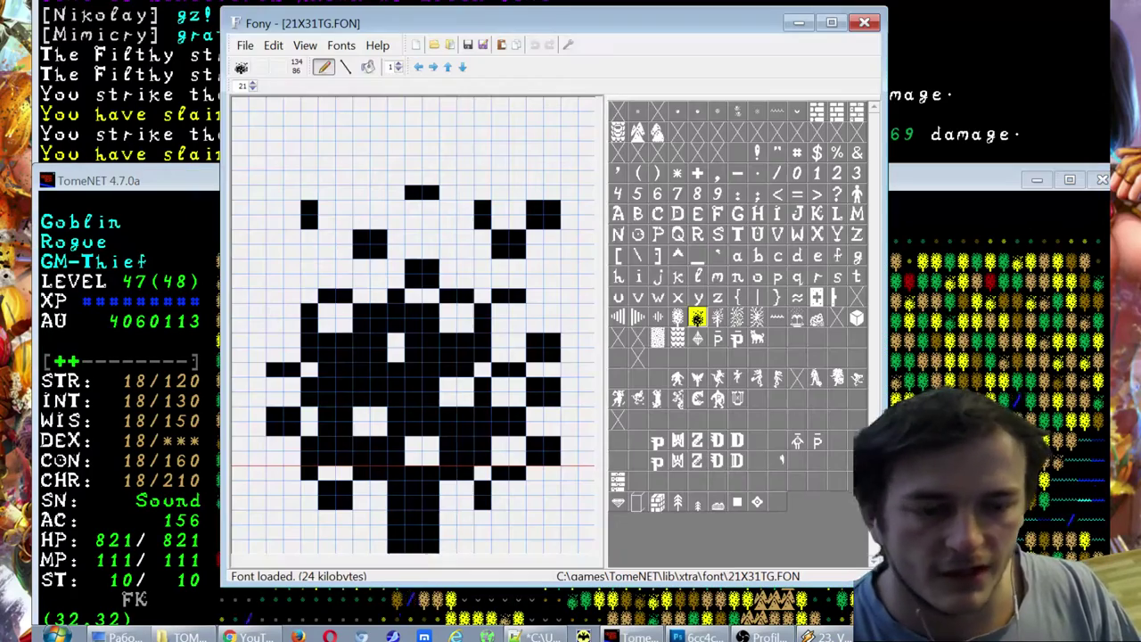
left_click(637, 318)
left_click(657, 277)
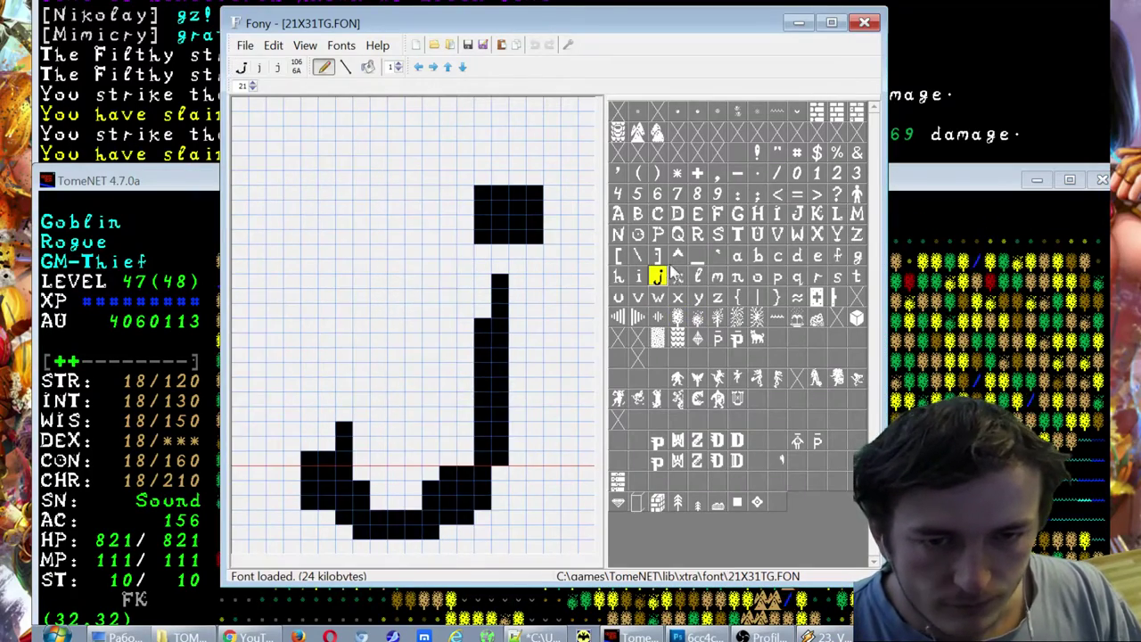
left_click(677, 399)
left_click(679, 379)
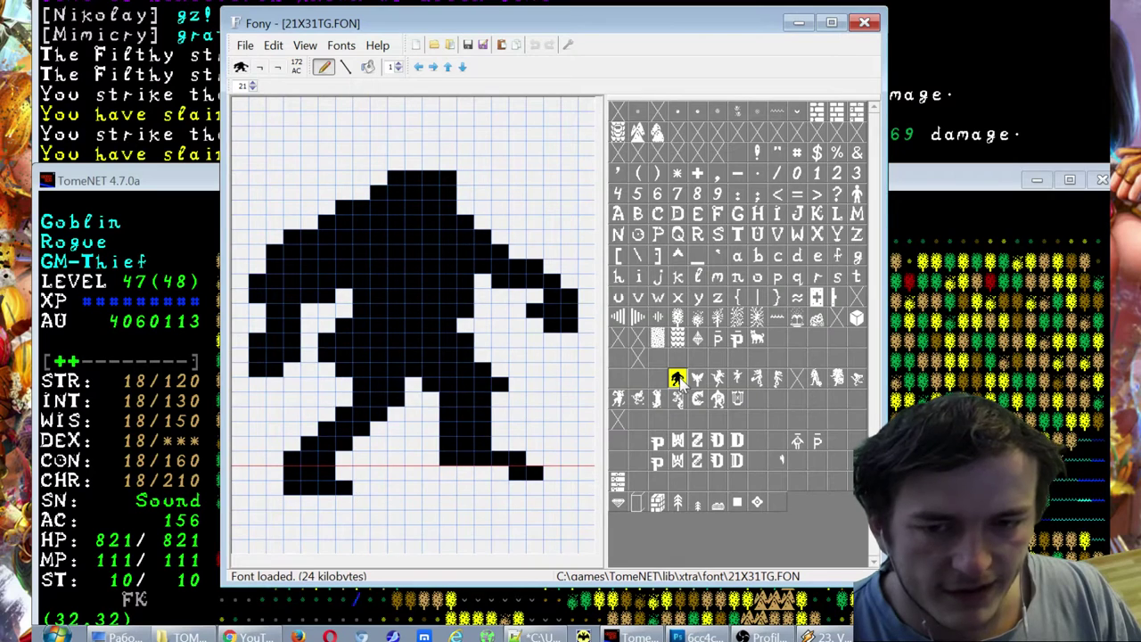
left_click(657, 132)
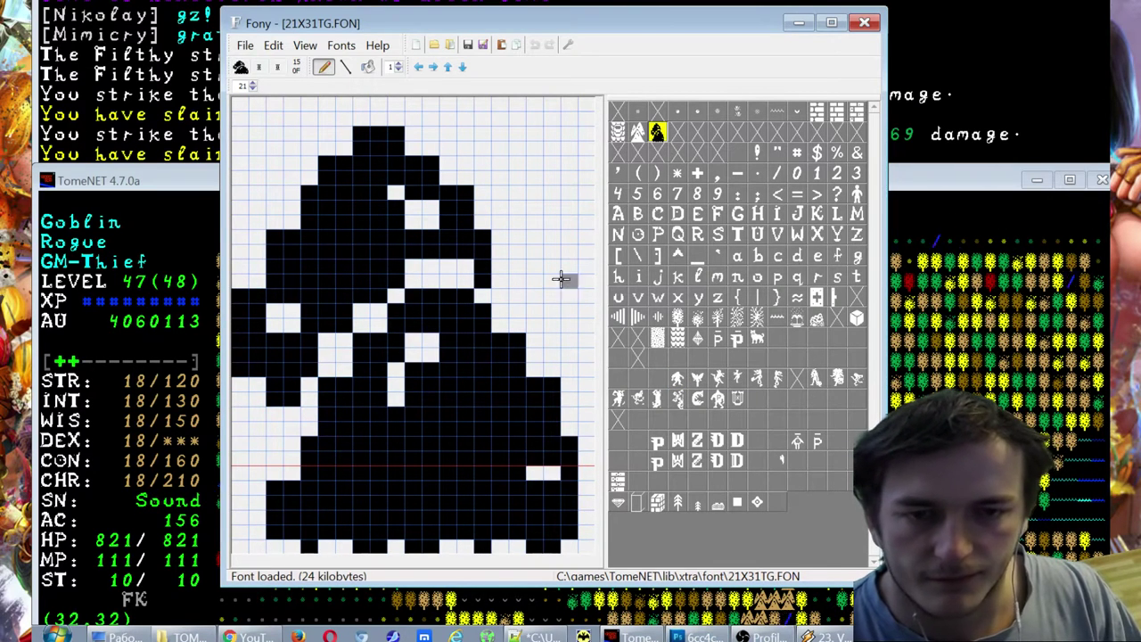
Step: Switch to Photoshop and look at !32x32.bmp and the pixel fighter sprite sheet
left_click(699, 636)
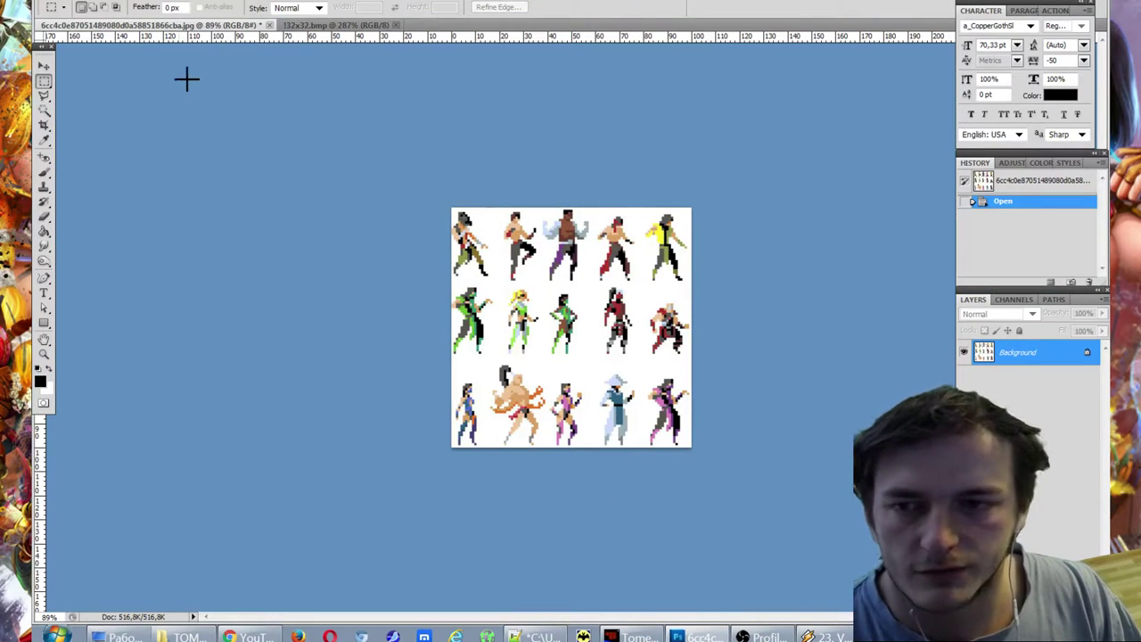
left_click(361, 24)
left_click(151, 24)
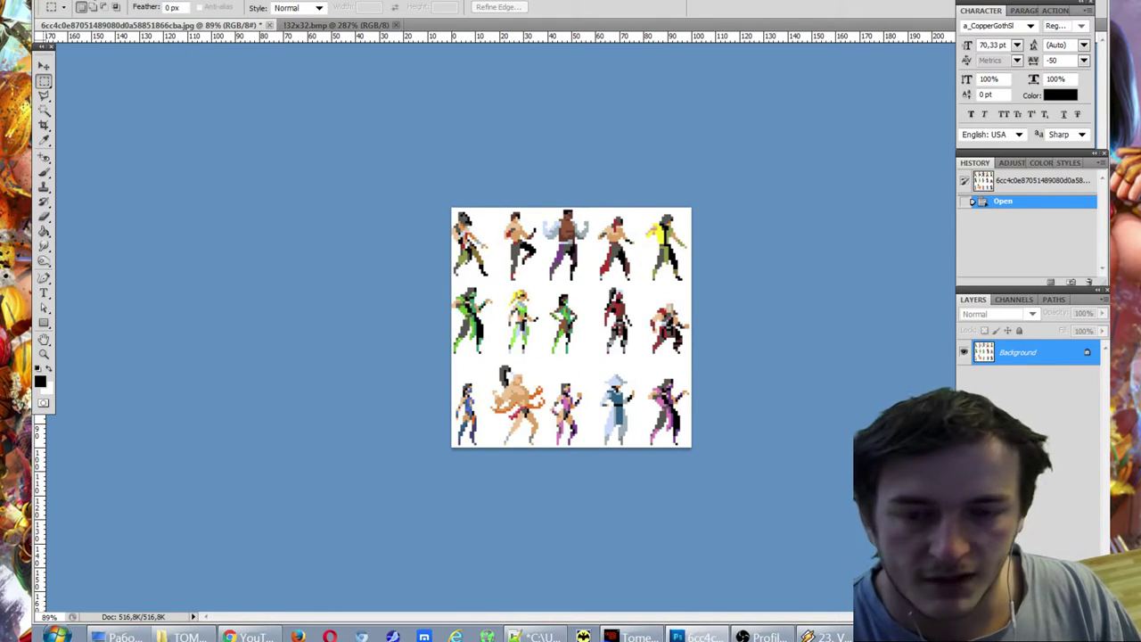
key("alt+e")
left_click(609, 145)
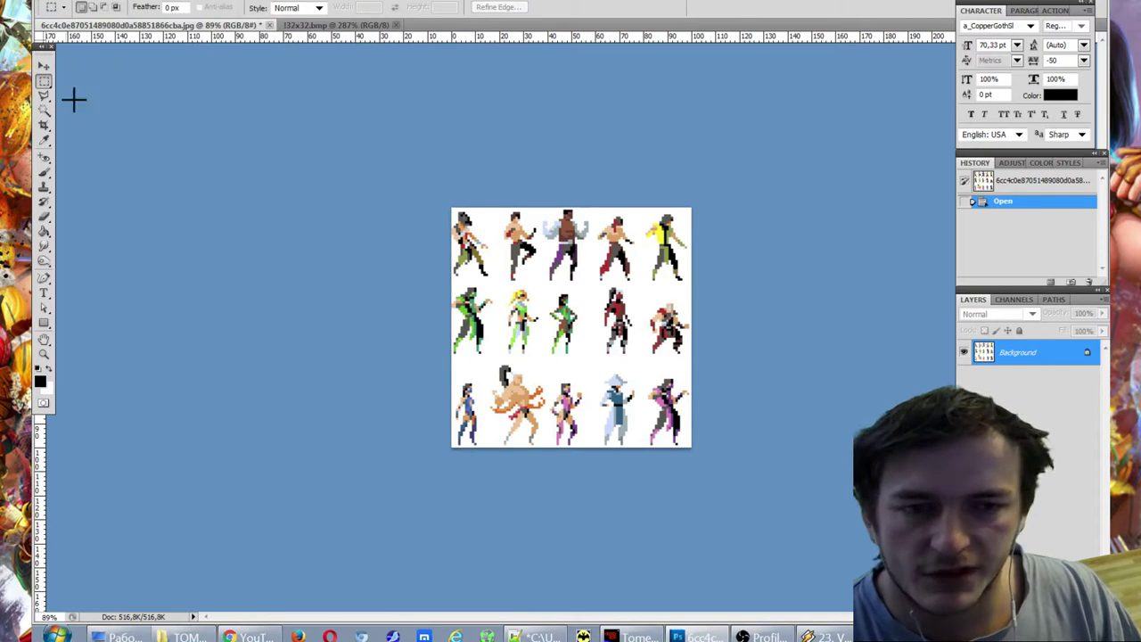
Step: Convert the fighter sprite sheet to gray tones with a Black & White adjustment using the Default preset
left_click(43, 67)
left_click(116, 1)
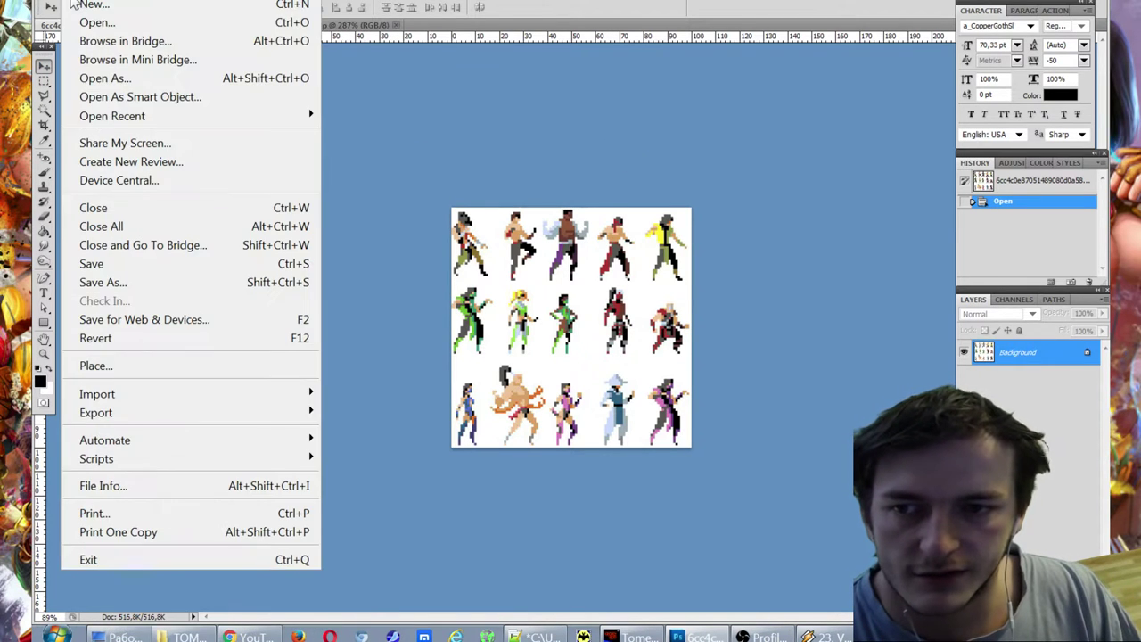
left_click(103, 3)
left_click(134, 2)
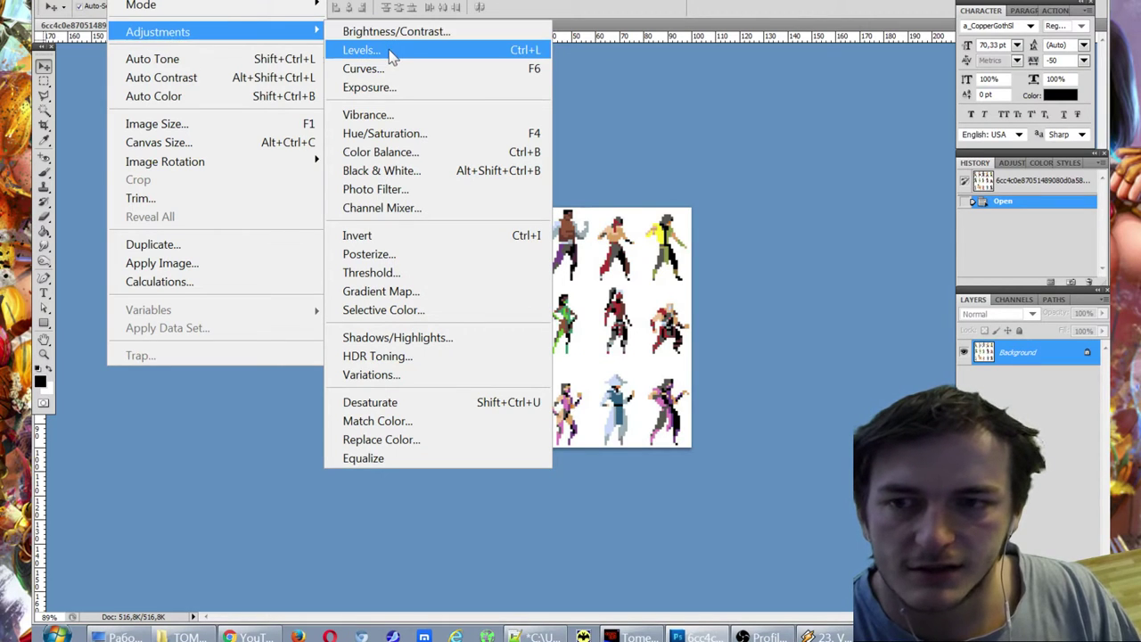
left_click(132, 2)
left_click(129, 3)
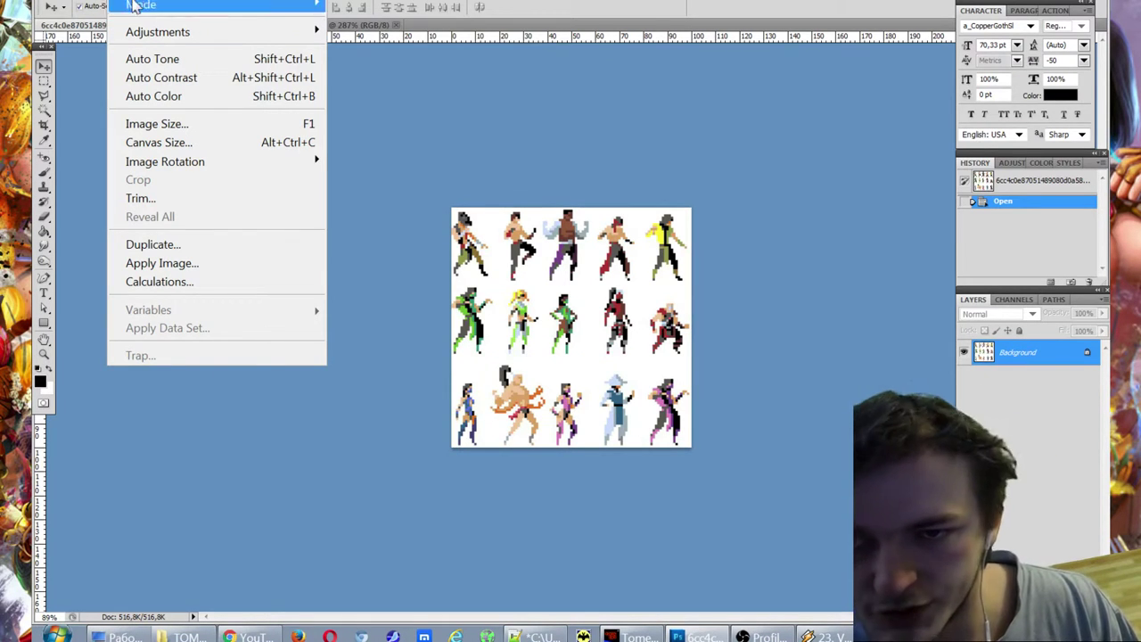
mouse_move(173, 30)
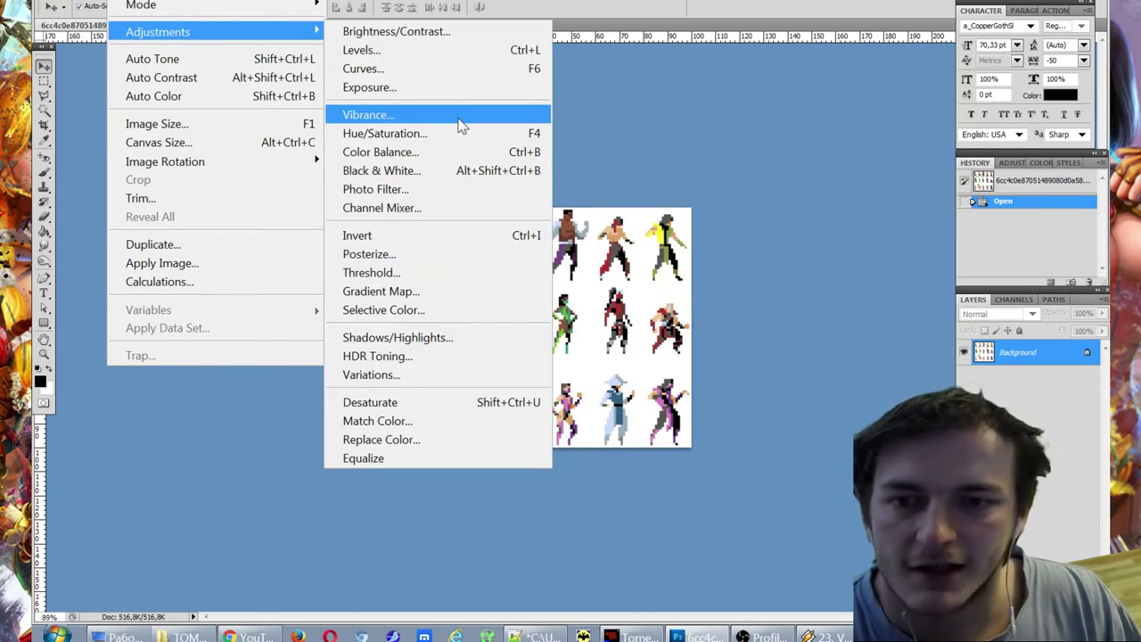
left_click(436, 171)
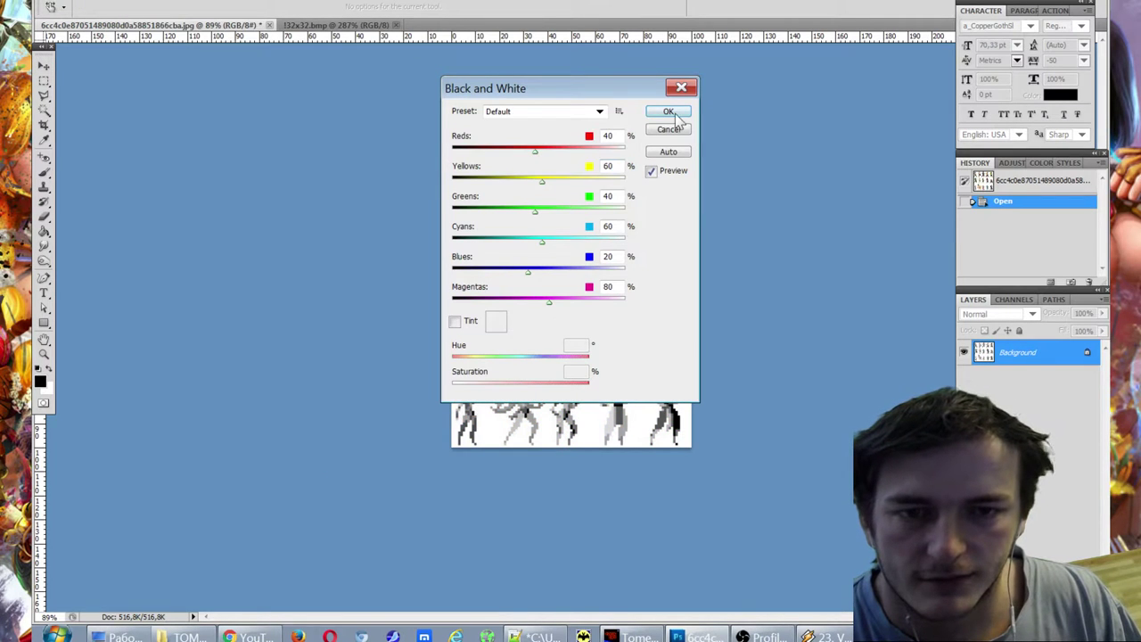
left_click(671, 113)
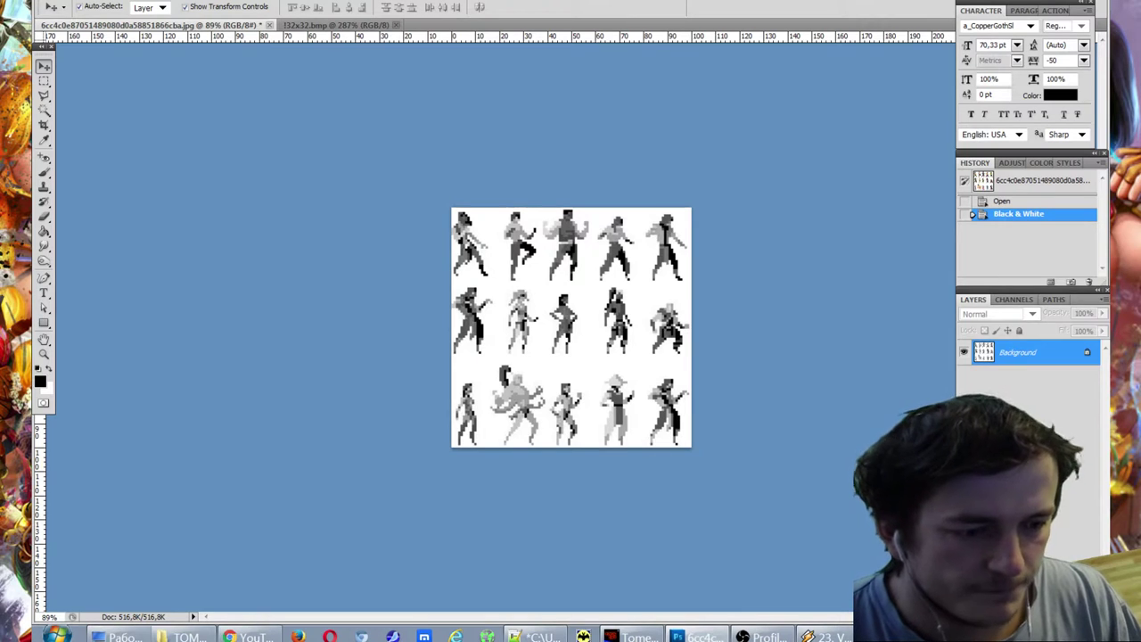
Step: Add a Threshold adjustment layer above the Background of the gray fighter sprite sheet
left_click(1025, 613)
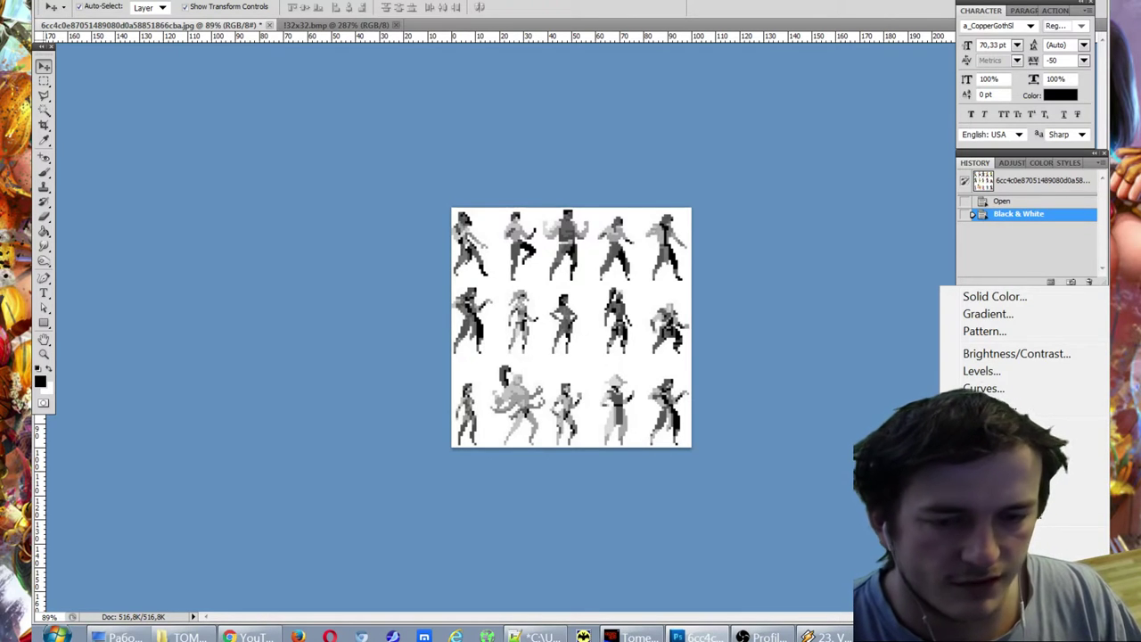
key("Escape")
left_click(1026, 614)
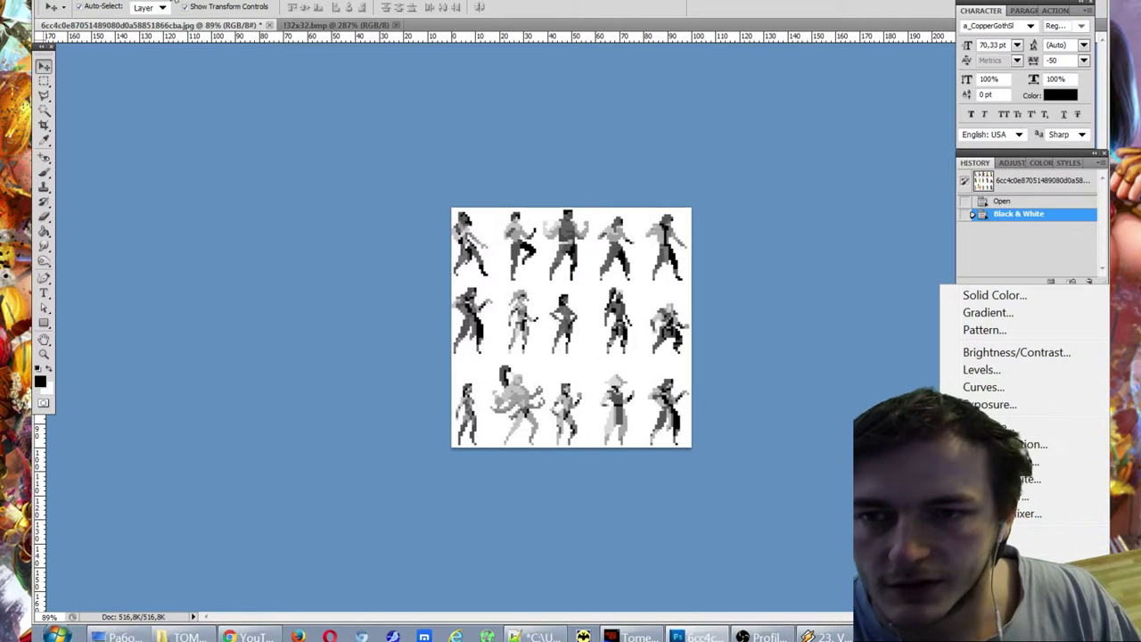
left_click(166, 3)
left_click(166, 3)
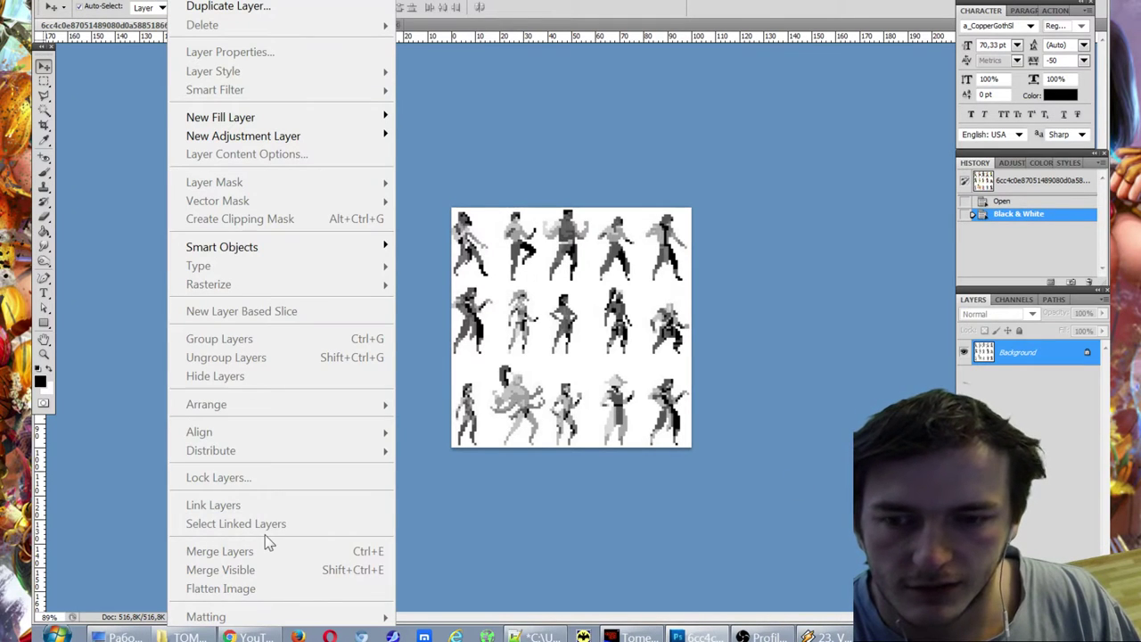
mouse_move(269, 141)
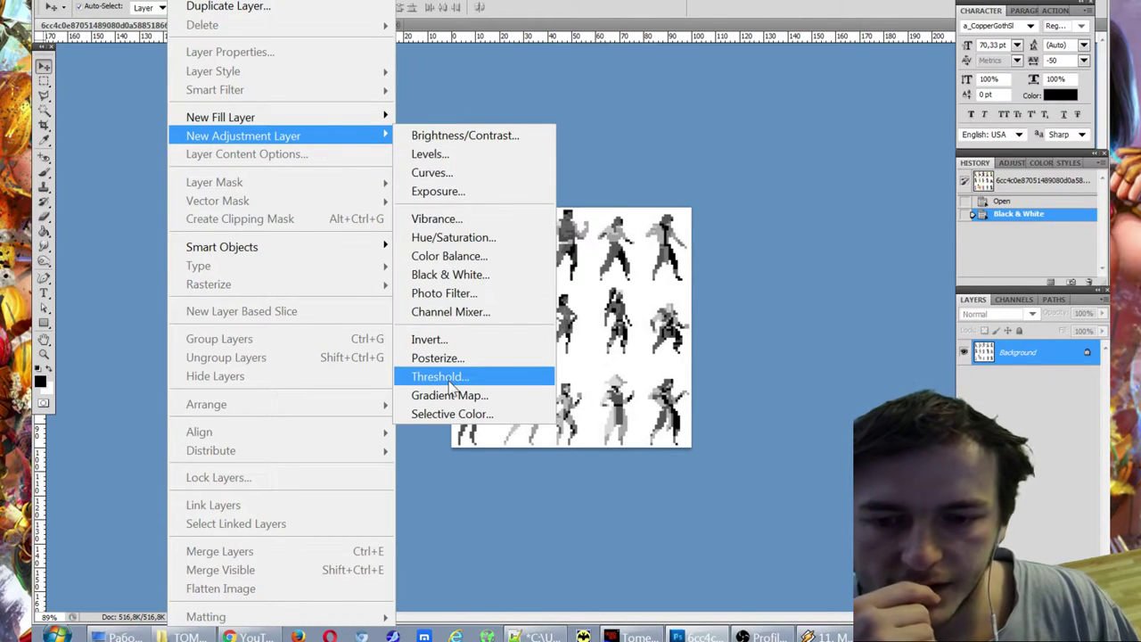
left_click(459, 378)
left_click(676, 187)
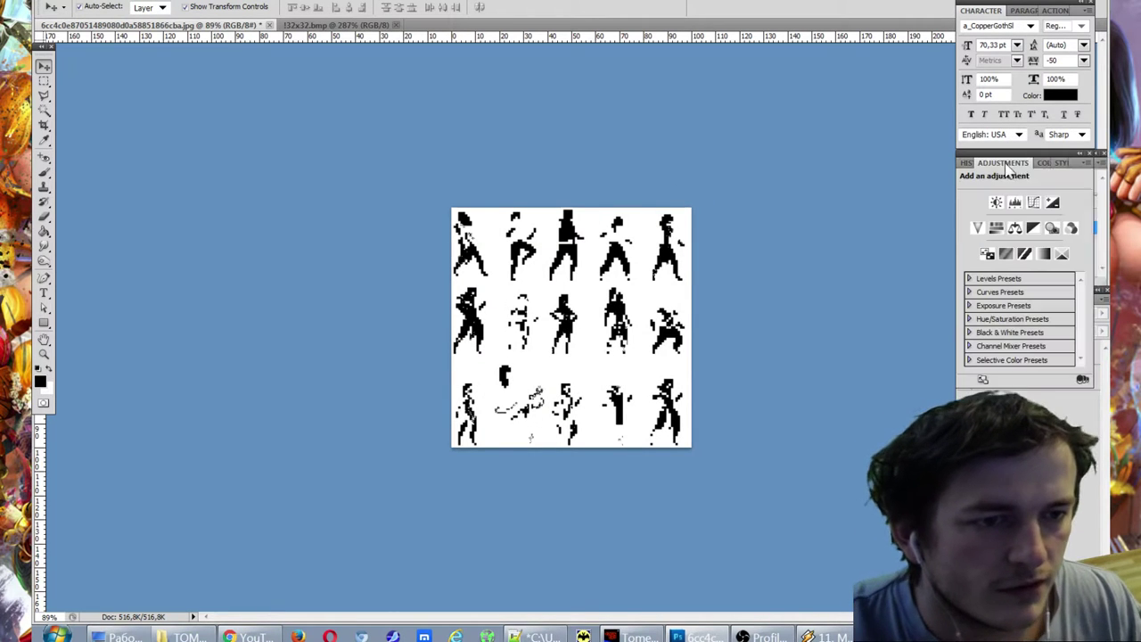
Step: Set the Threshold 1 layer's threshold level to 187
left_click(1052, 163)
left_click(1060, 164)
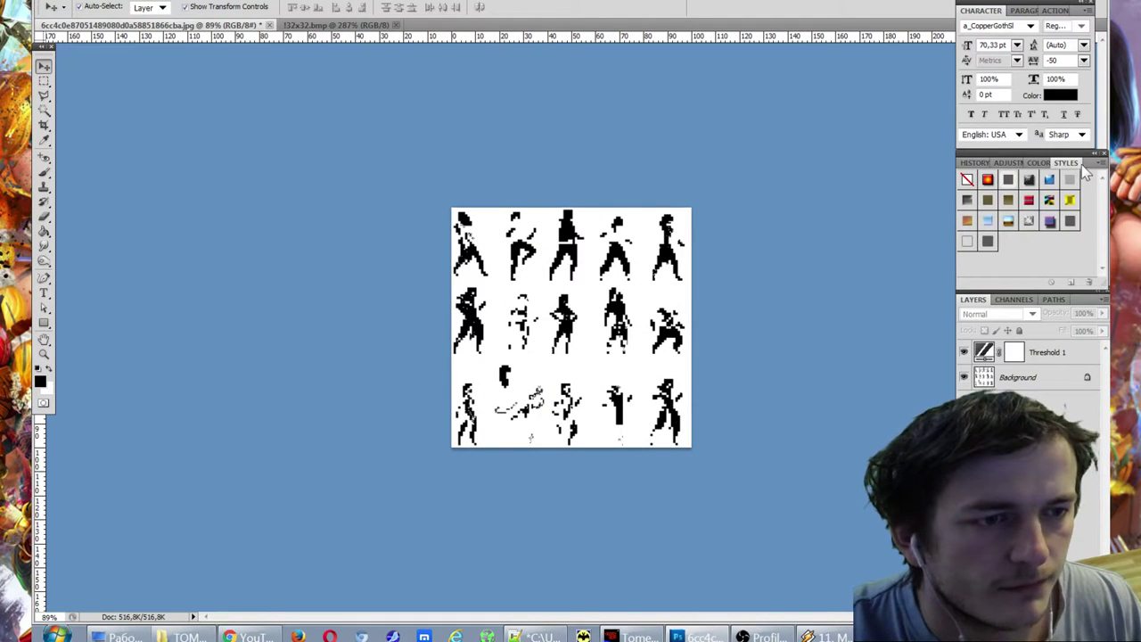
double_click(1044, 355)
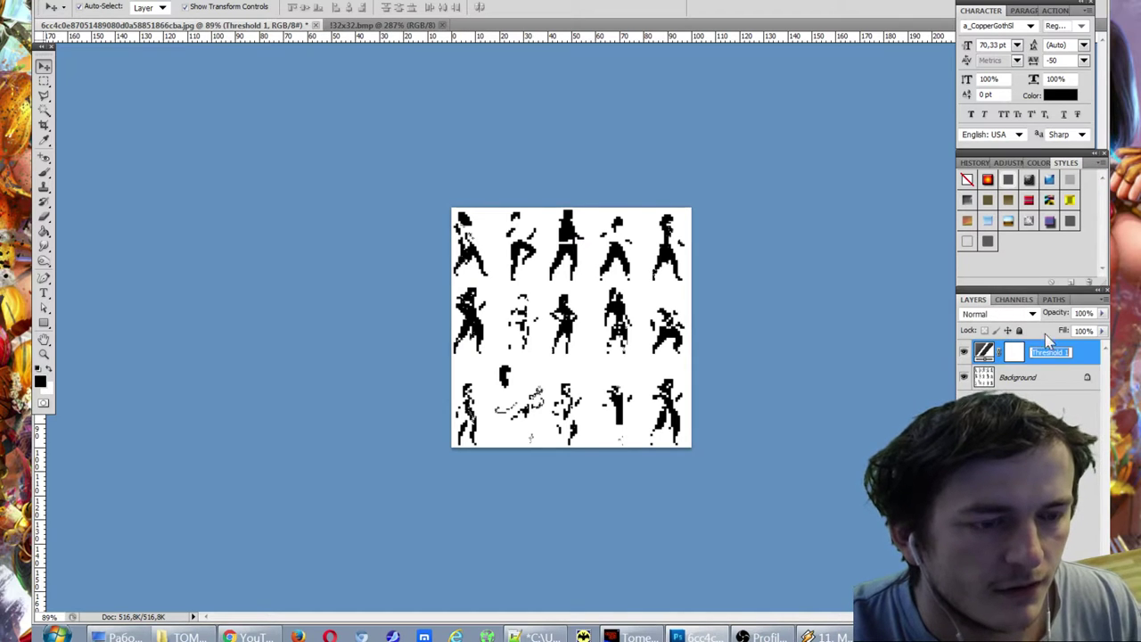
left_click(1011, 348)
left_click(1009, 164)
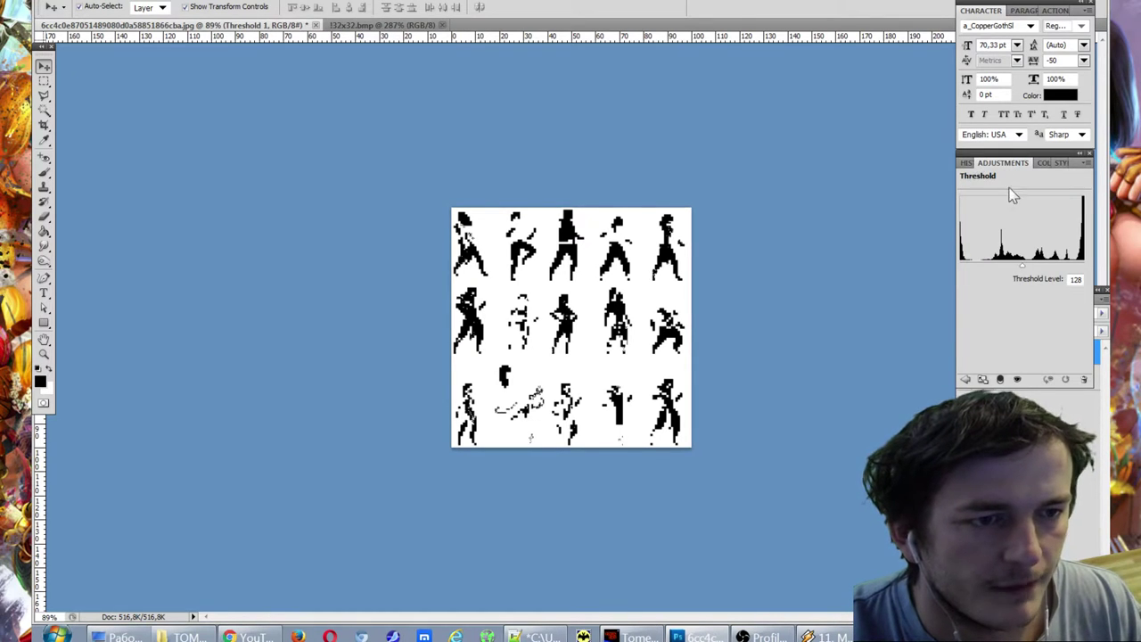
left_click_drag(1023, 270, 1050, 269)
left_click(965, 379)
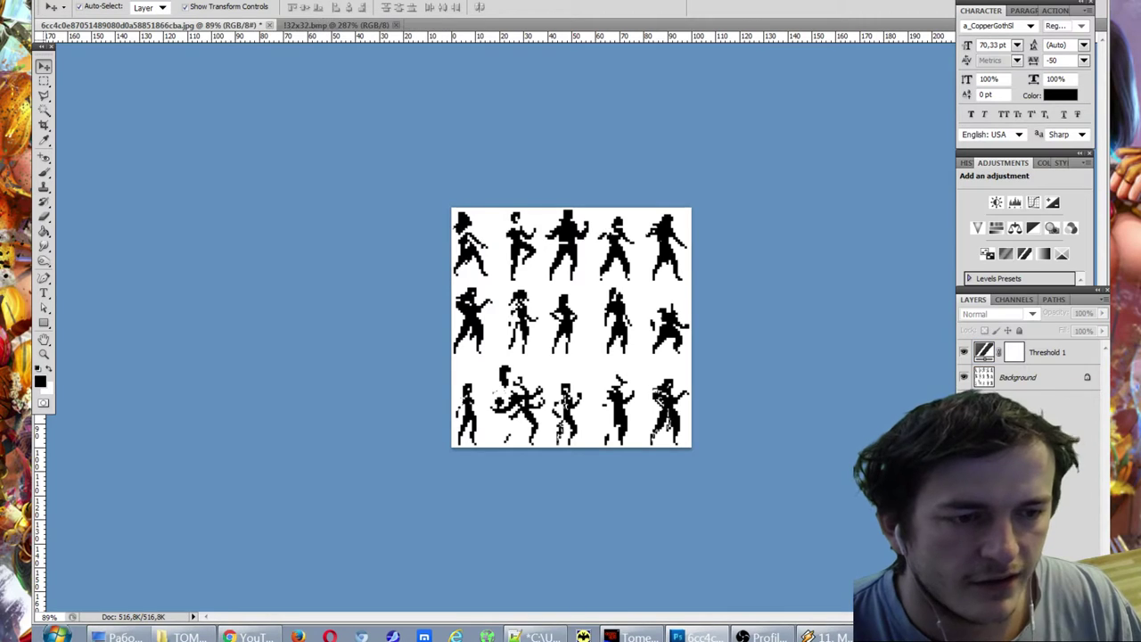
Step: Hide the Threshold 1 layer to look at the gray-toned fighters without it
left_click(964, 352)
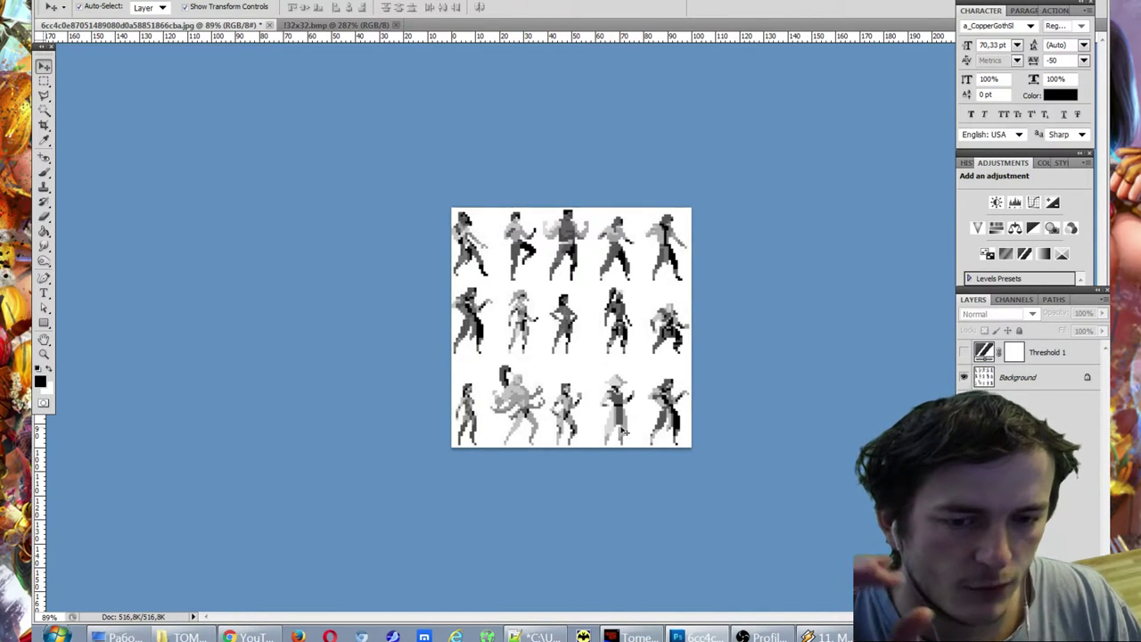
left_click(965, 165)
left_click(1002, 164)
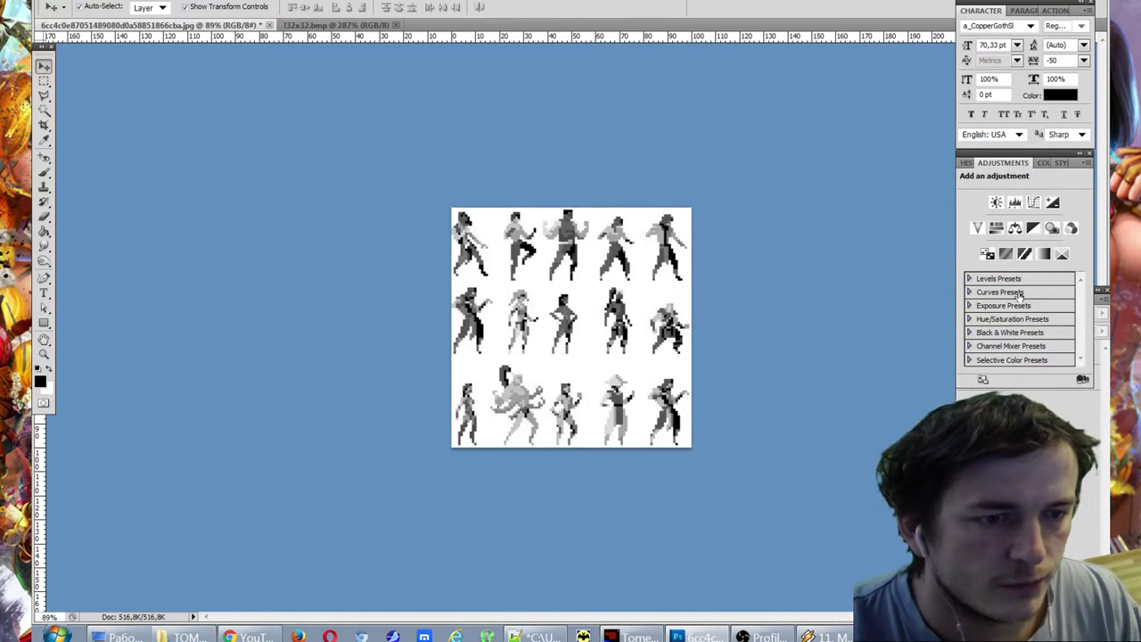
left_click(1056, 164)
left_click(1027, 164)
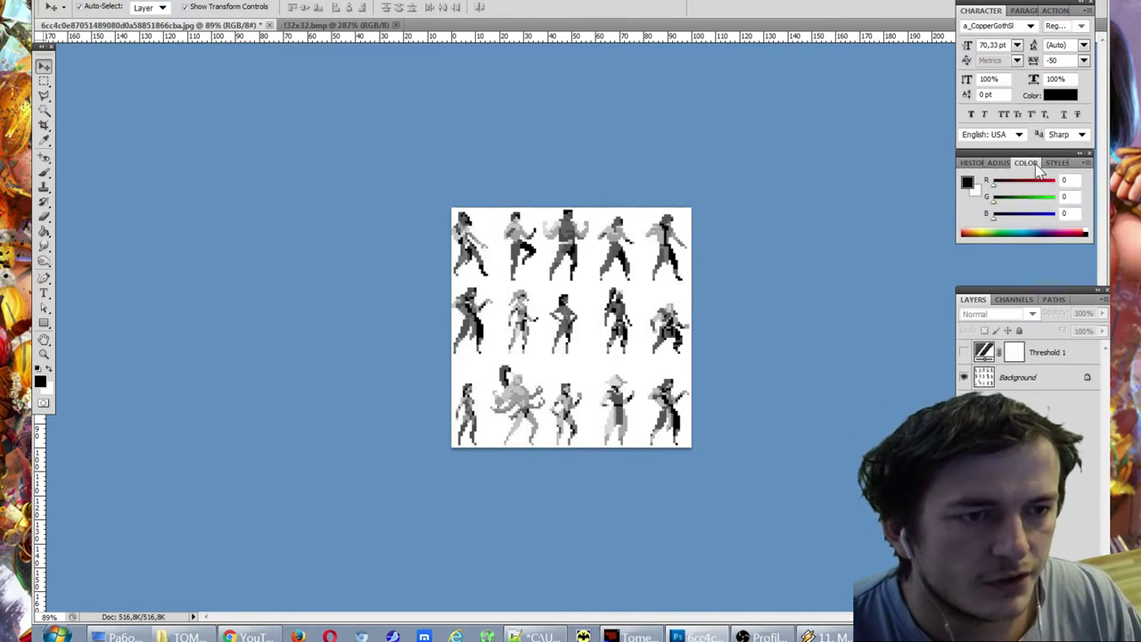
left_click(1002, 164)
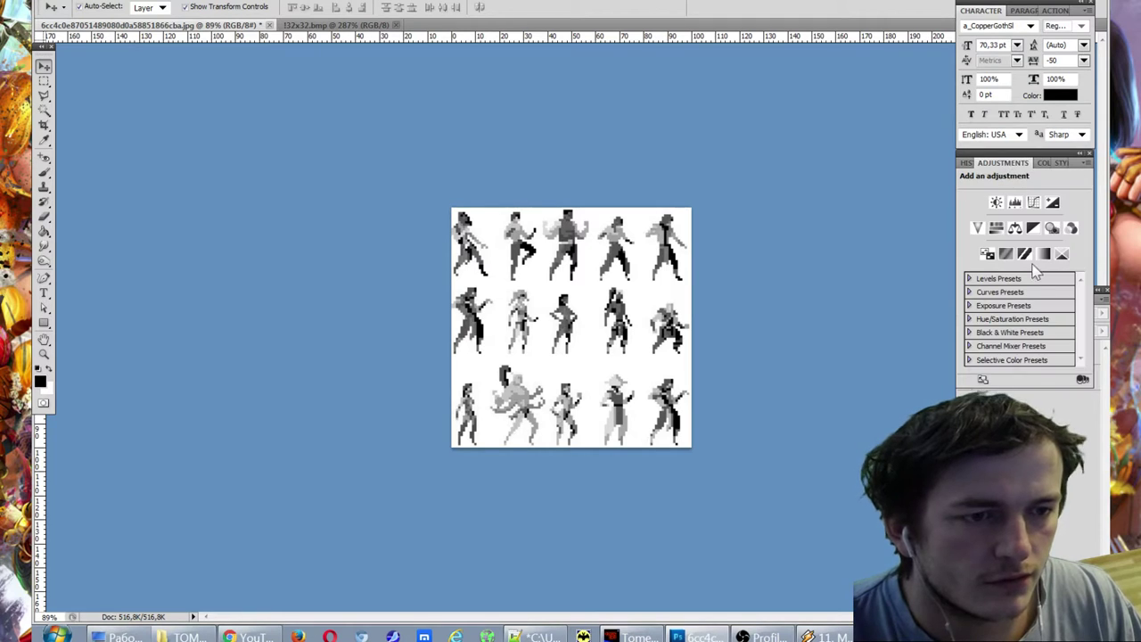
left_click(974, 163)
Step: Show the Threshold 1 layer again and set its threshold level to 234
left_click(1034, 352)
left_click(1002, 164)
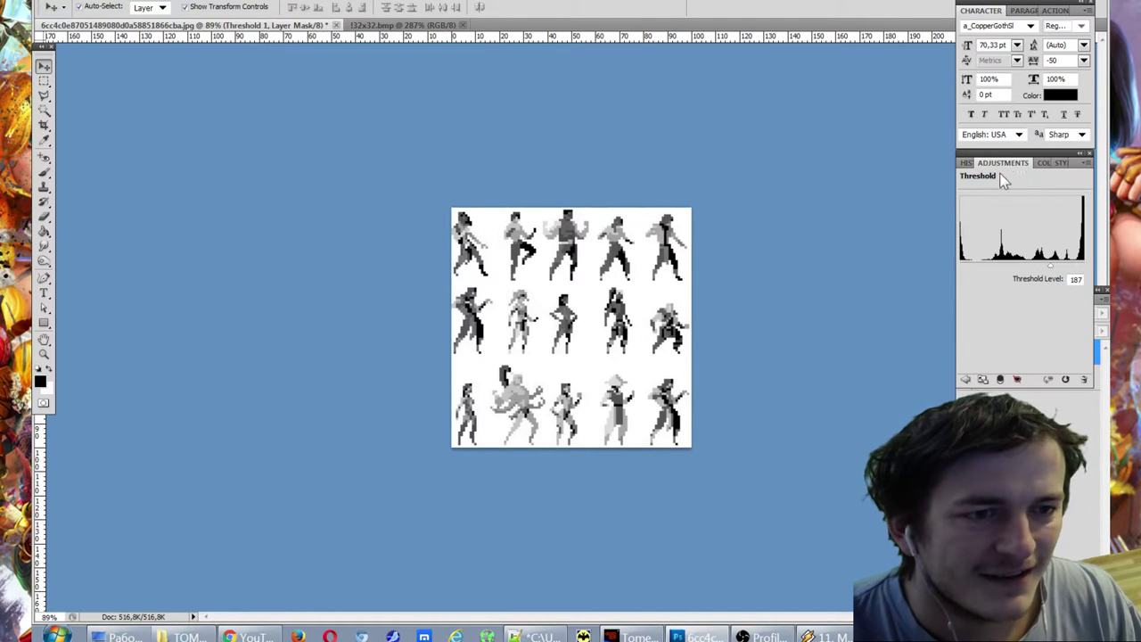
left_click(1034, 392)
left_click(965, 353)
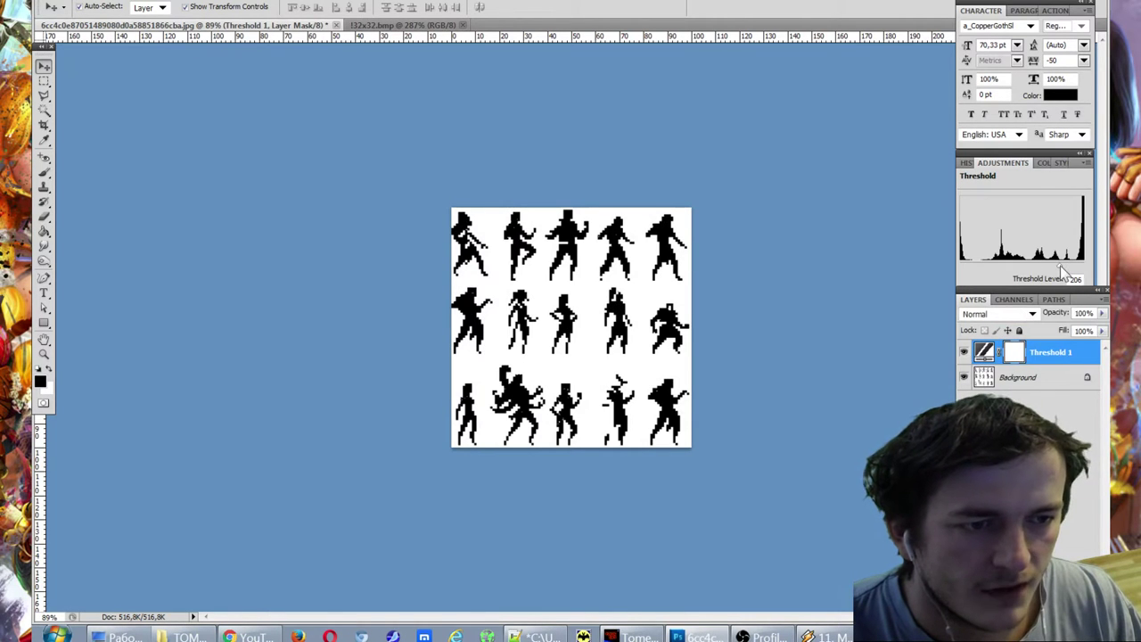
mouse_move(1063, 269)
left_mouse_down()
mouse_move(1043, 271)
mouse_move(1073, 273)
left_mouse_up()
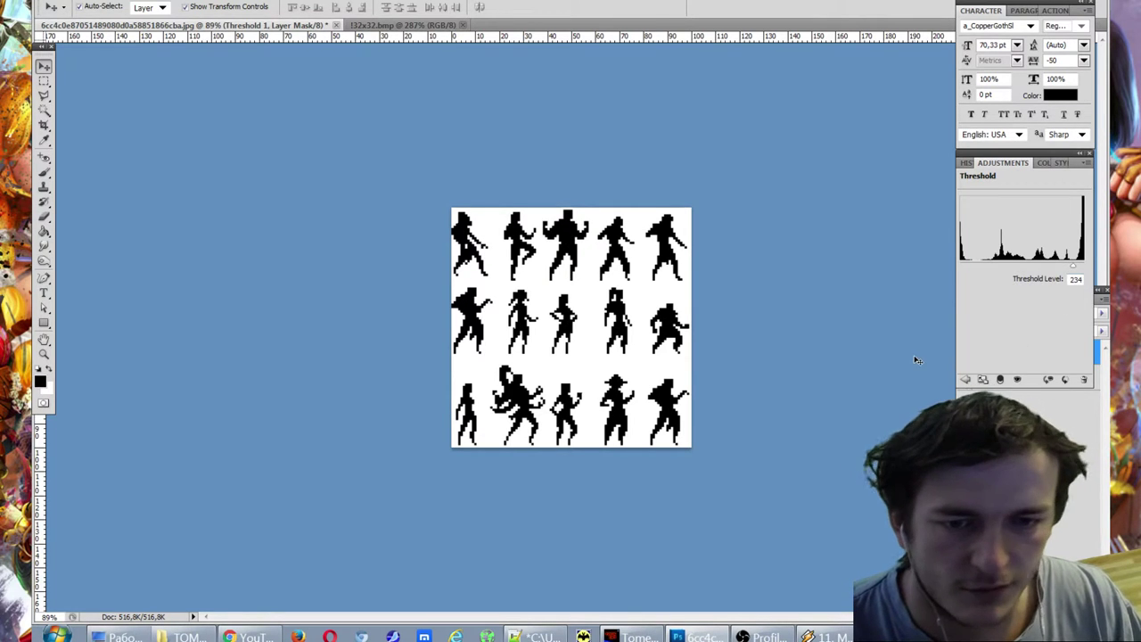
left_click(1087, 458)
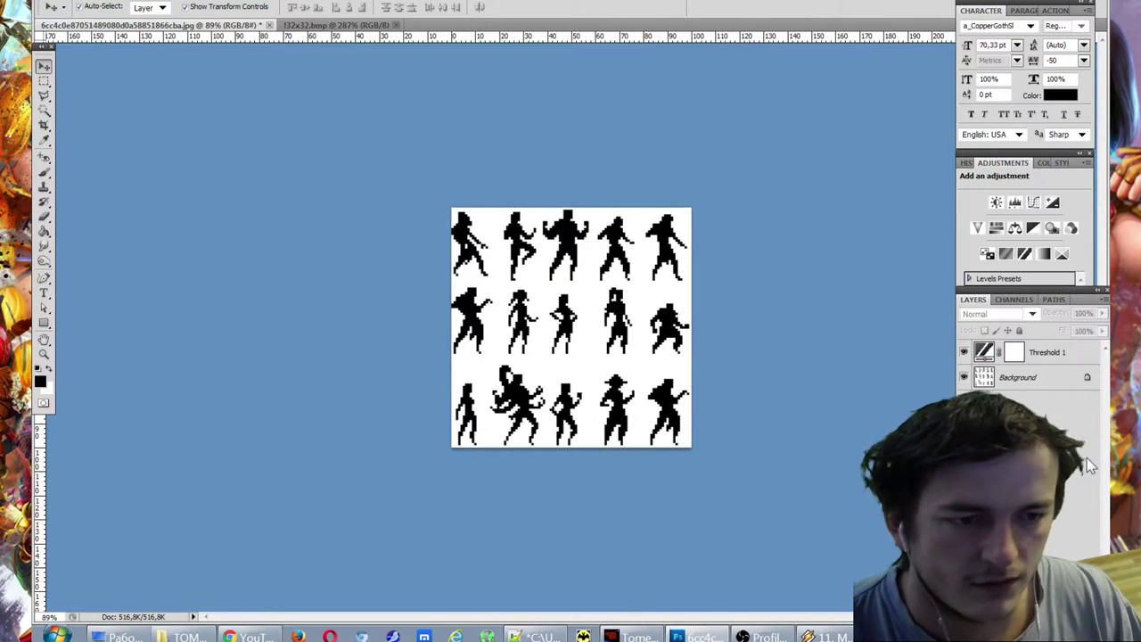
left_click(1029, 351)
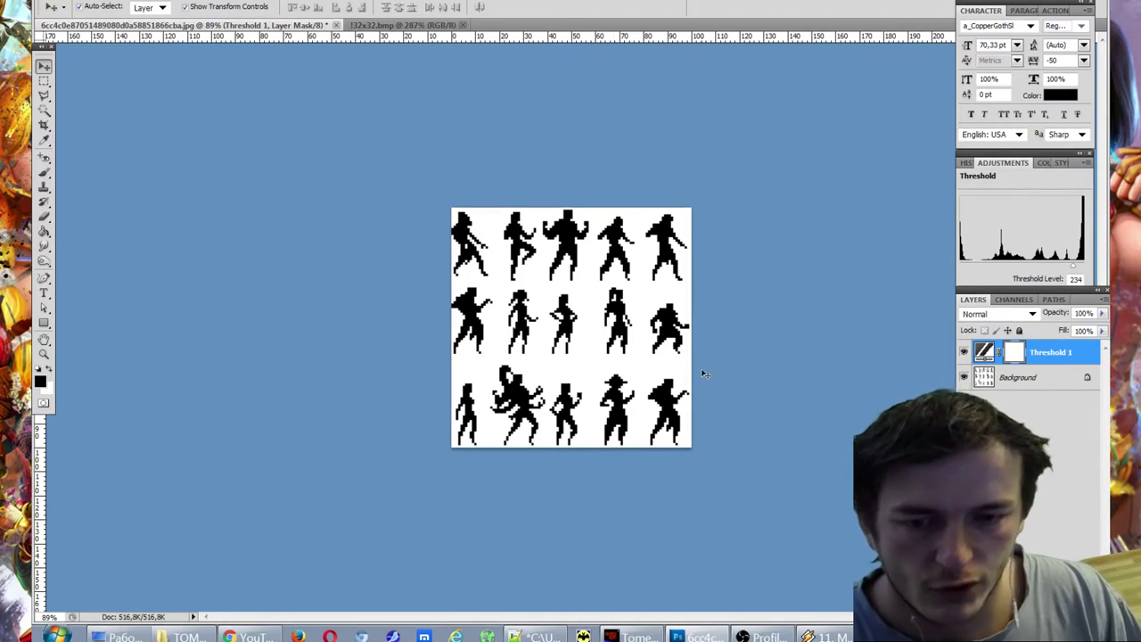
Step: Switch to TomeNET and kill the Aimless-looking merchant while running south out of the forest
left_click(635, 637)
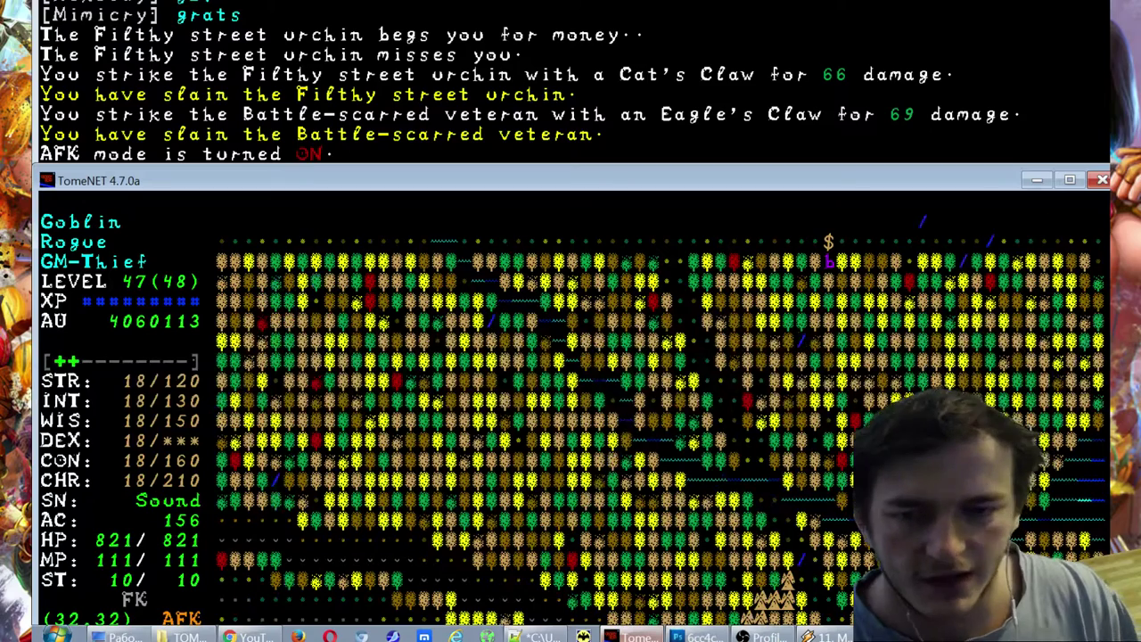
key("Down")
key("shift+Down")
key("shift+Down")
key("shift+Down")
key("shift+Down")
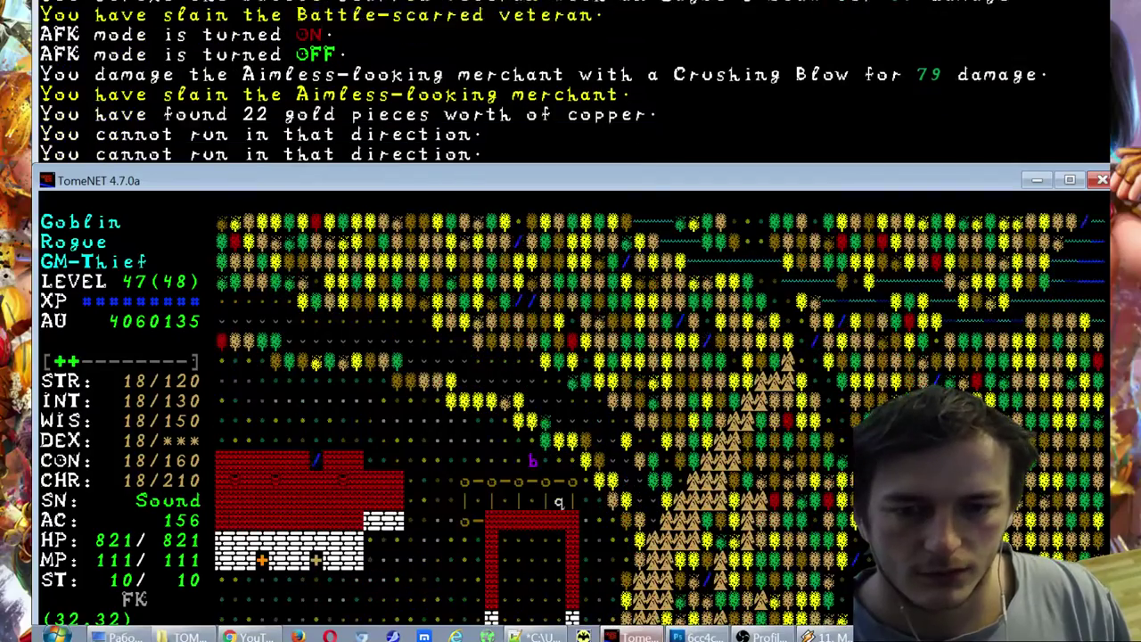
Step: Run through the town to the open ground south of the shops and view the list of players online
key("shift+Down")
key("shift+Down")
key("shift+Down")
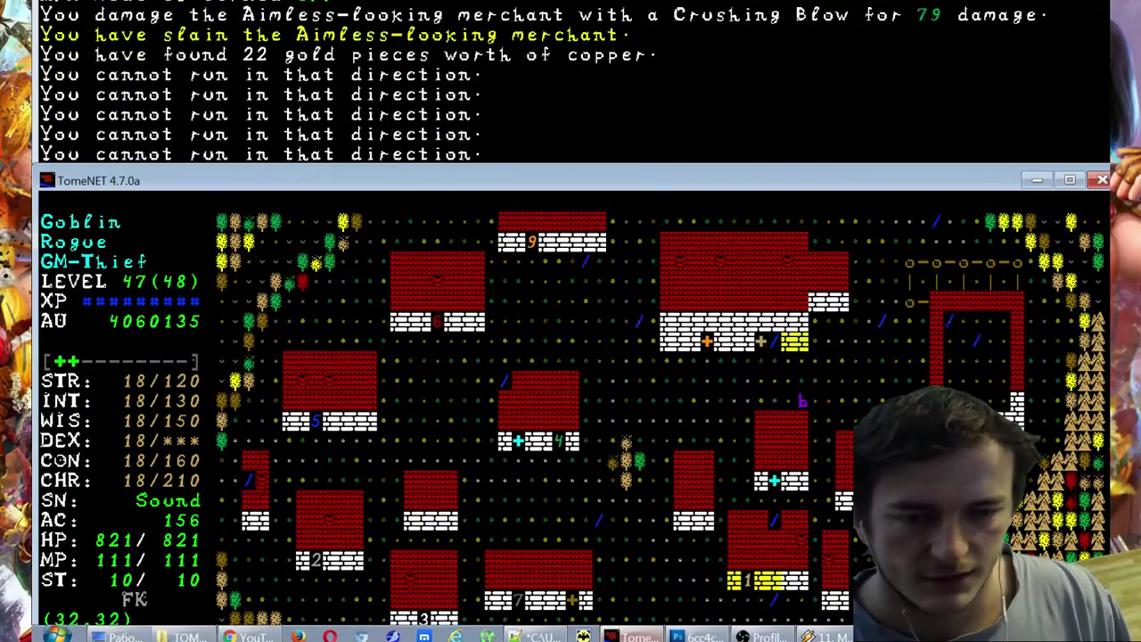
key("shift+Left")
key("shift+Down")
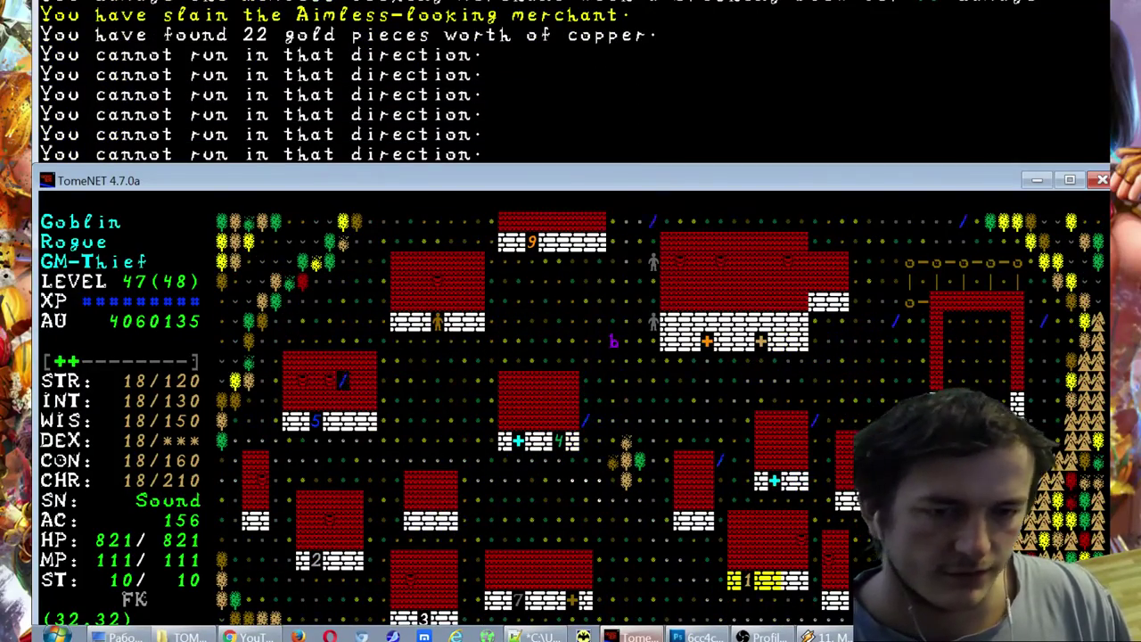
key("z")
key("shift+Down")
key("shift+Down")
key("shift+Right")
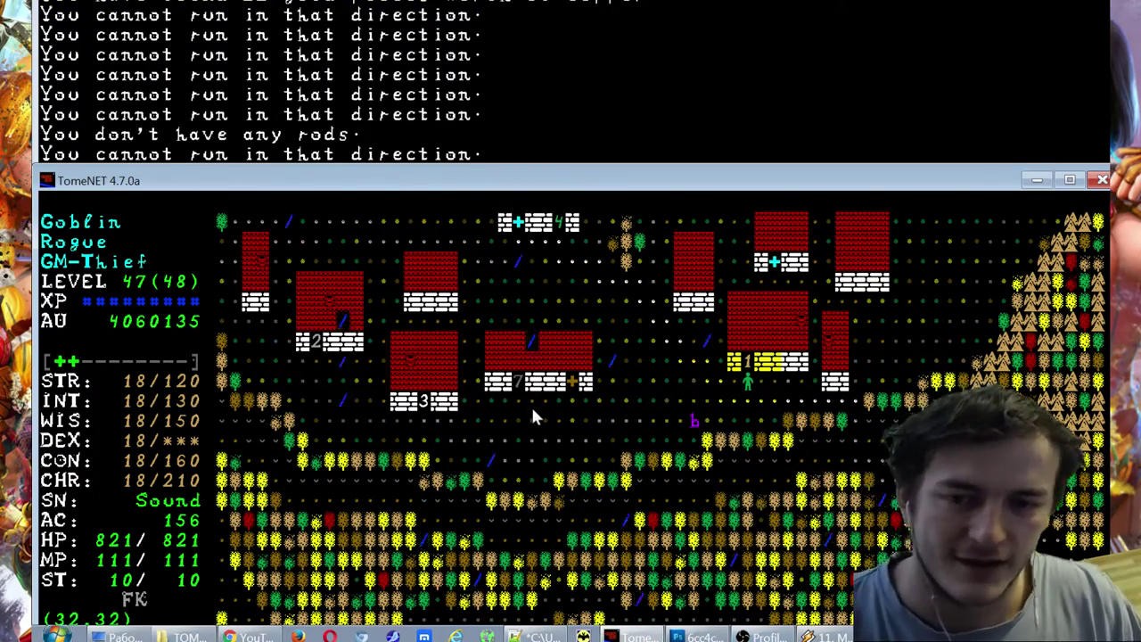
key("at")
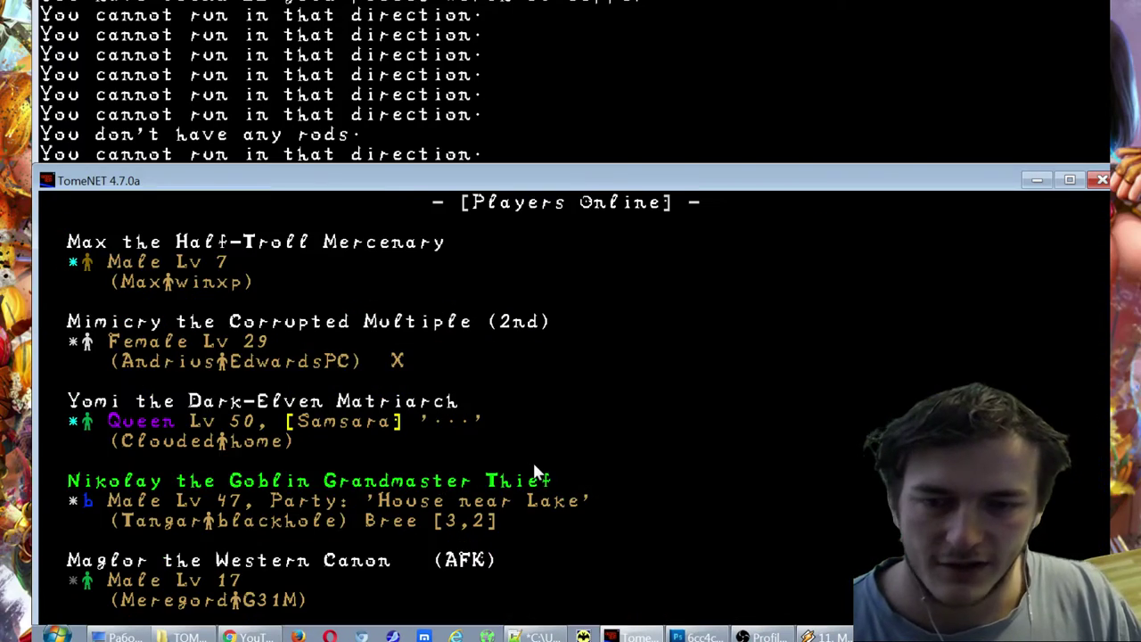
key("Escape")
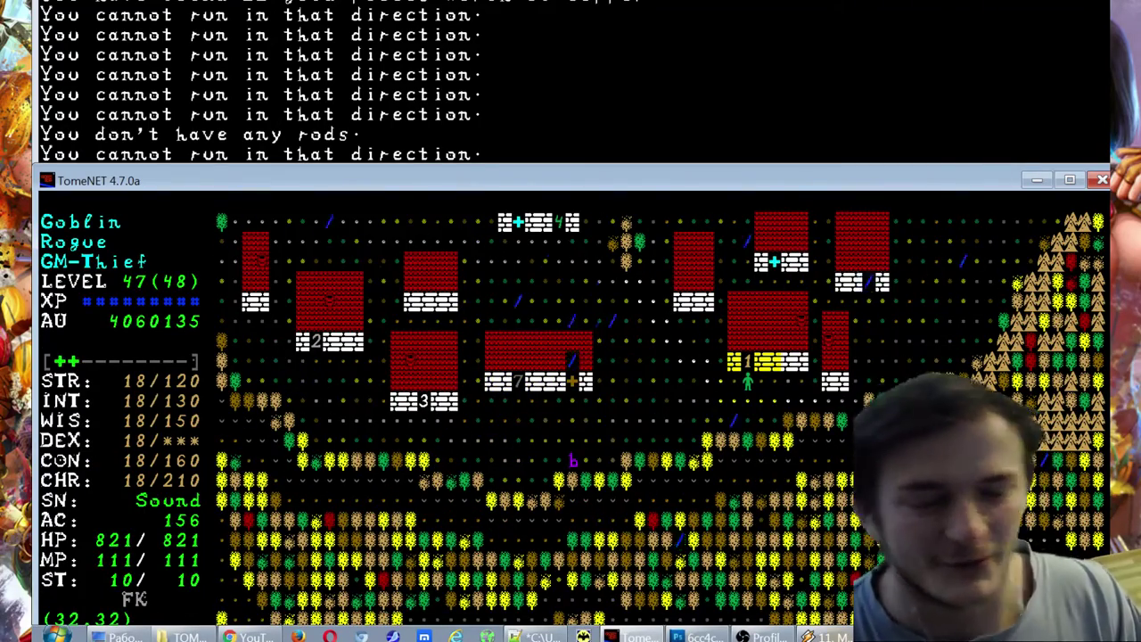
Step: Glance at the glyph open in Fony, and switch to Photoshop to look closely at the black fighter silhouettes
key("alt+Tab")
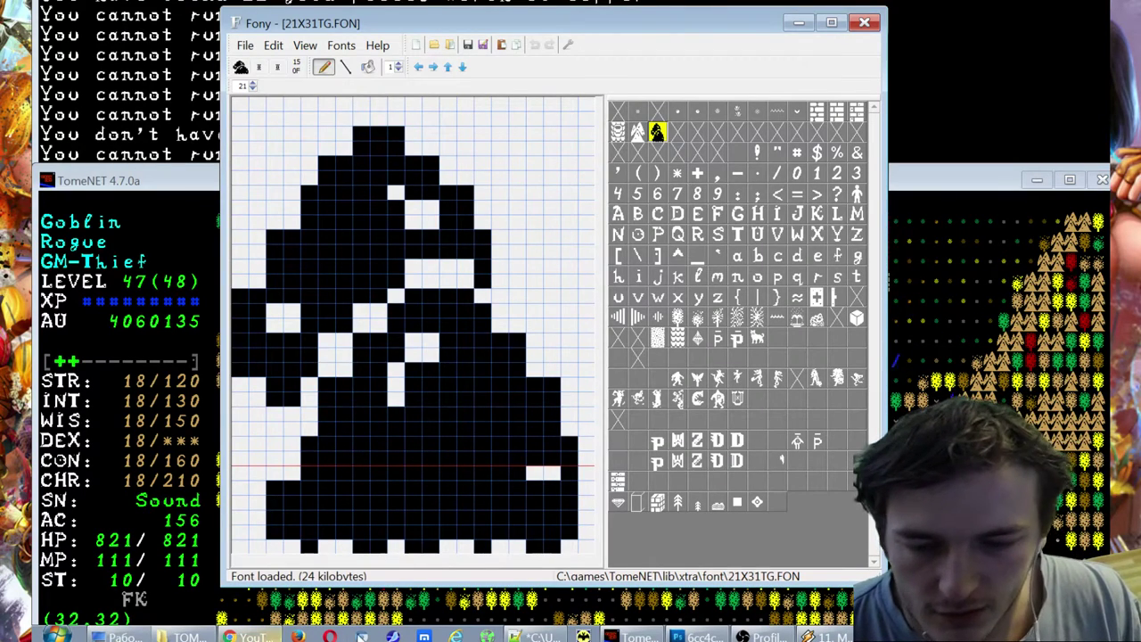
left_click(699, 635)
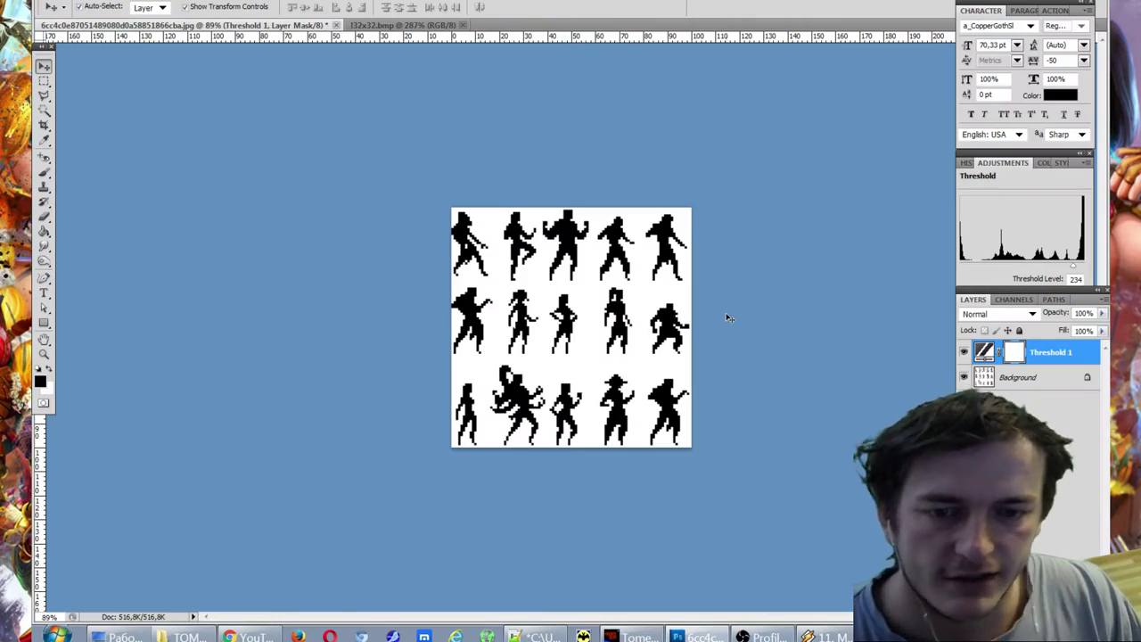
scroll(728, 317, "up", 8)
scroll(728, 315, "down", 3)
scroll(727, 317, "down", 4)
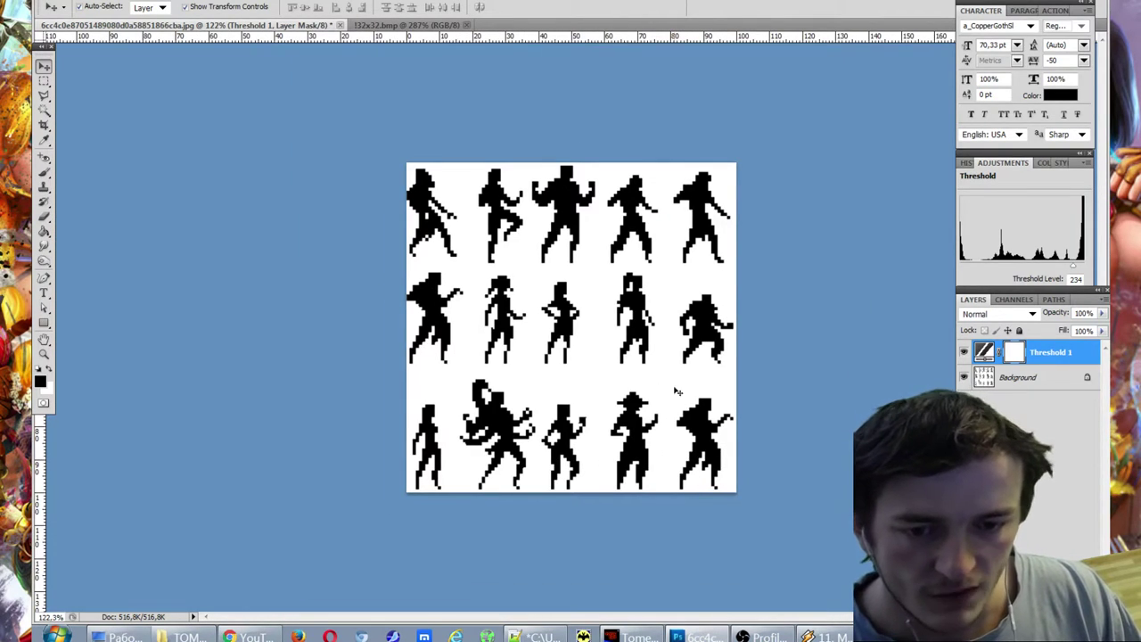
Step: Examine the item, character and monster tiles across the !32x32.bmp tileset
left_click(404, 27)
scroll(508, 284, "down", 1)
scroll(508, 283, "up", 1)
scroll(508, 283, "down", 2)
scroll(508, 283, "down", 4)
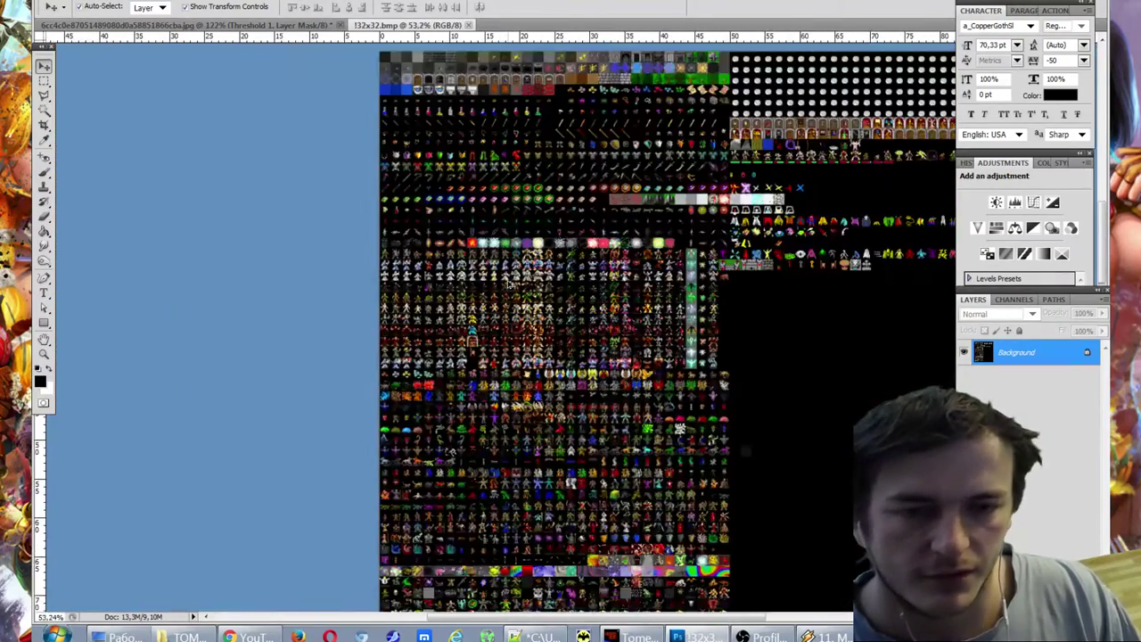
scroll(589, 221, "up", 8)
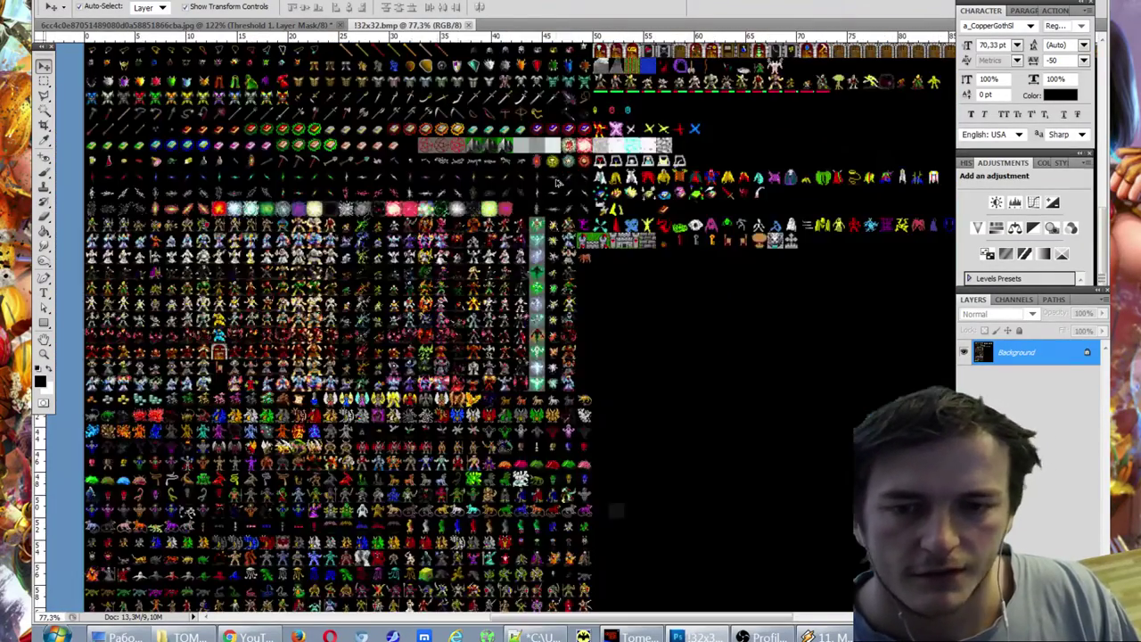
scroll(556, 182, "down", 6)
scroll(353, 184, "up", 1)
scroll(353, 185, "down", 3)
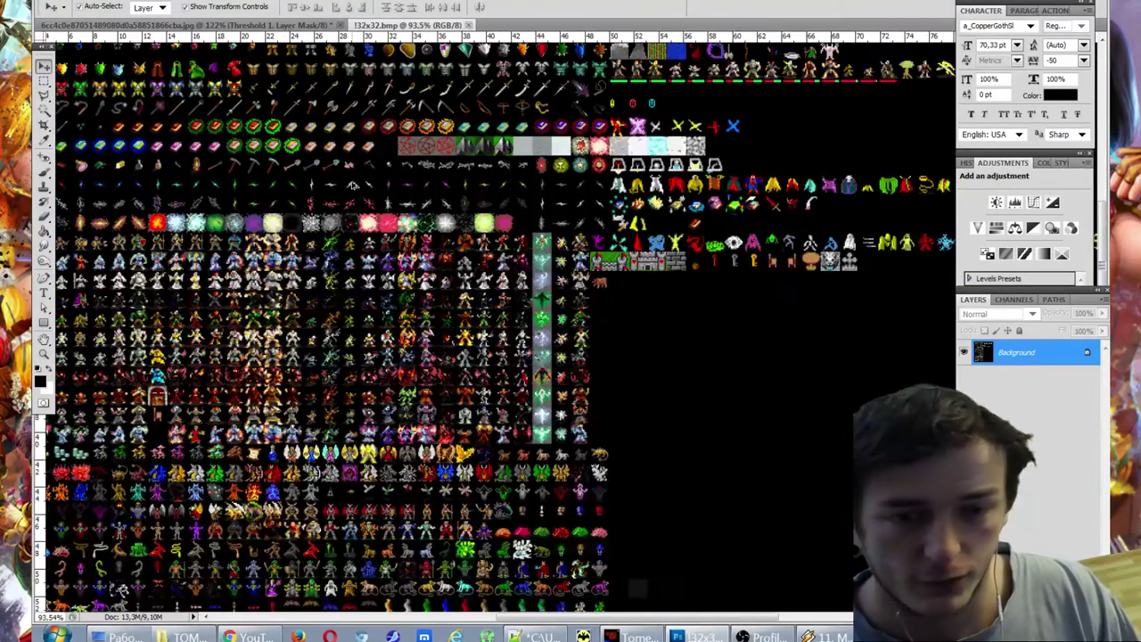
scroll(258, 226, "up", 4)
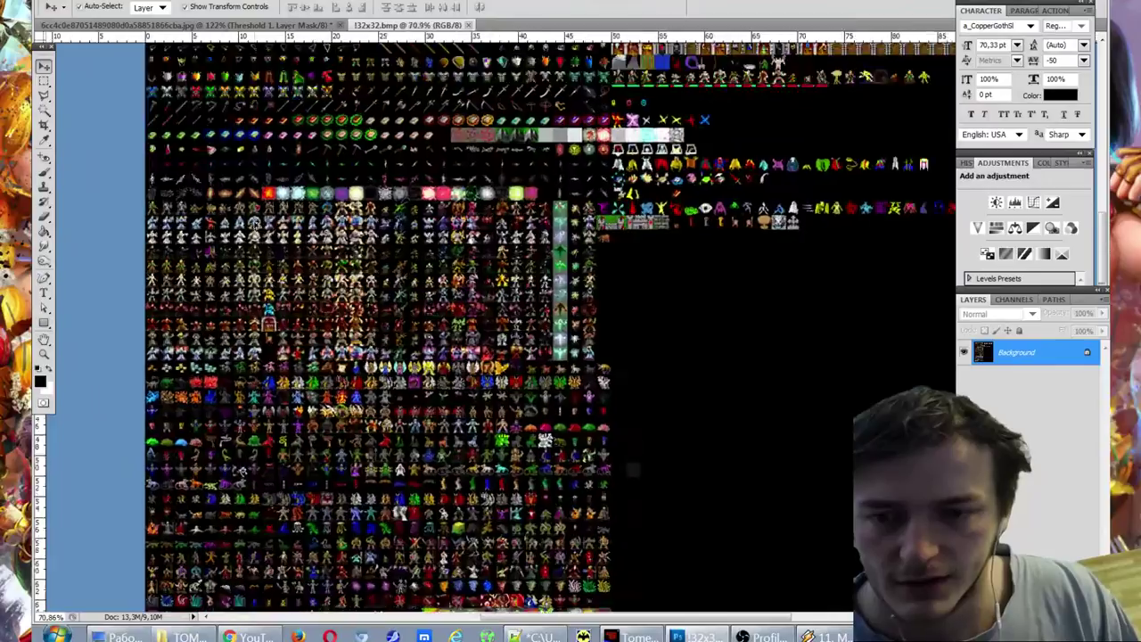
scroll(638, 321, "down", 3)
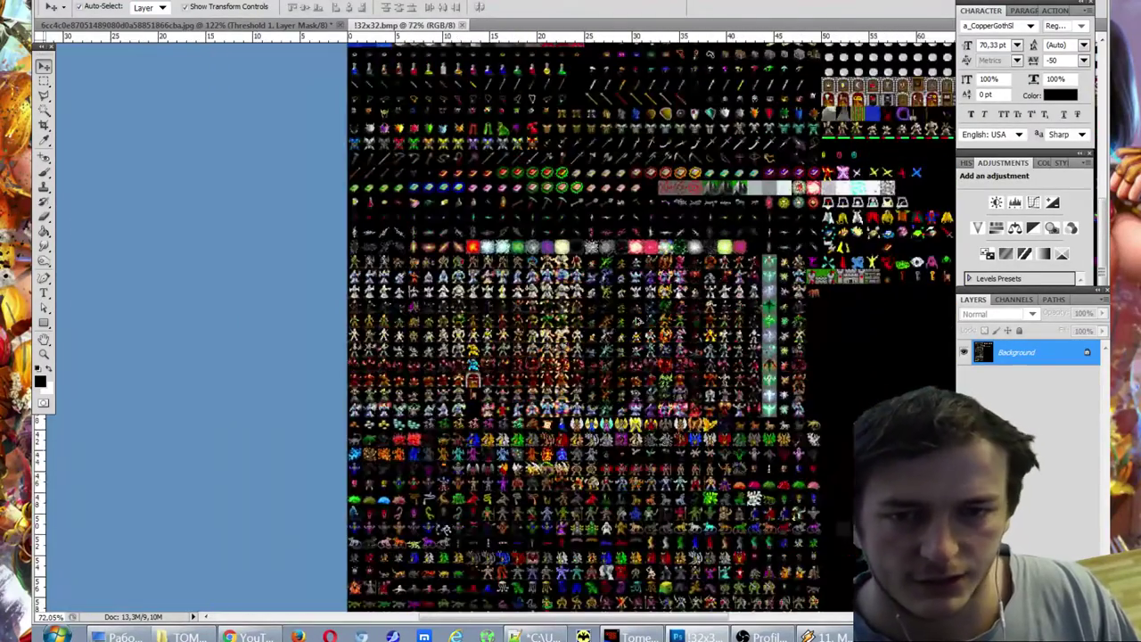
scroll(567, 130, "up", 2)
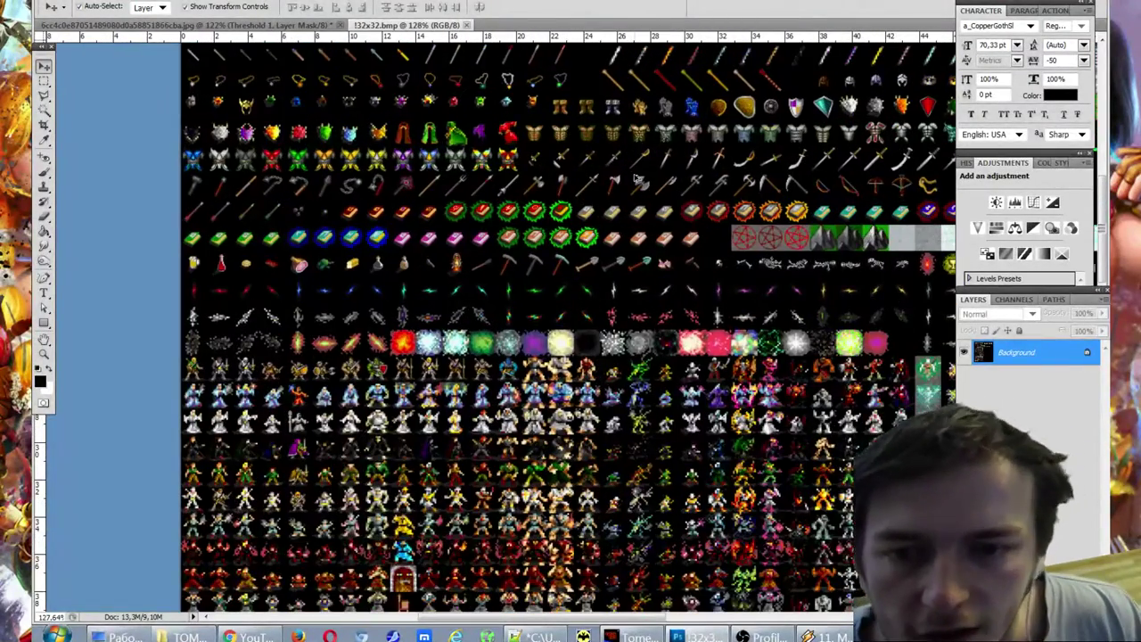
scroll(638, 180, "down", 3)
scroll(642, 397, "up", 3)
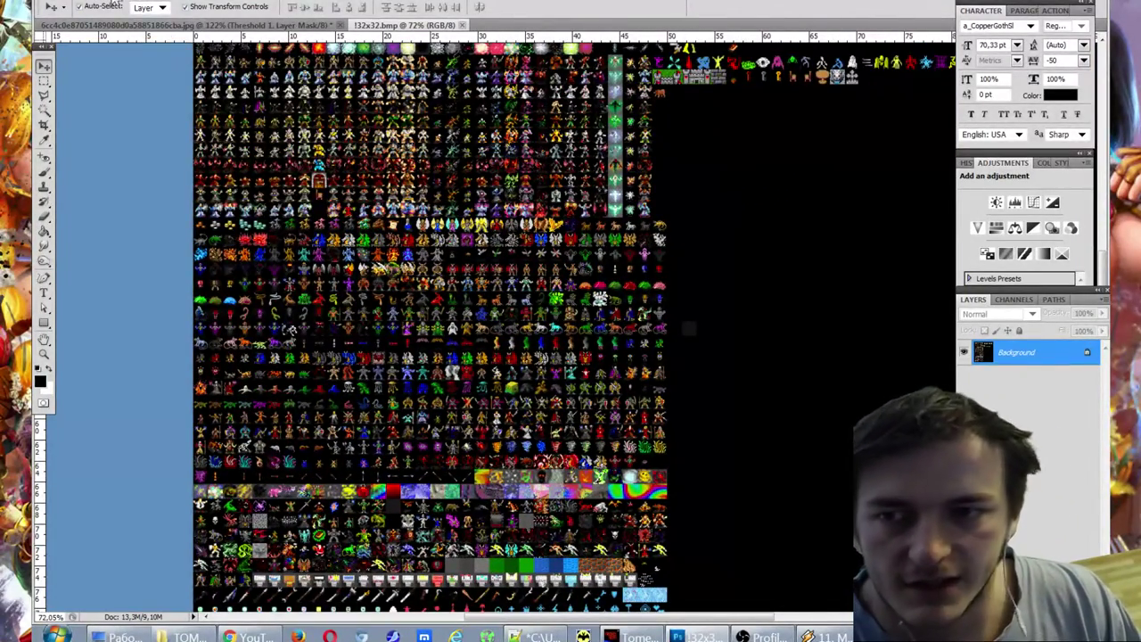
Step: Remove the colour from the !32x32.bmp tileset with the Black & White adjustment, accepting its default settings
left_click(114, 4)
mouse_move(253, 34)
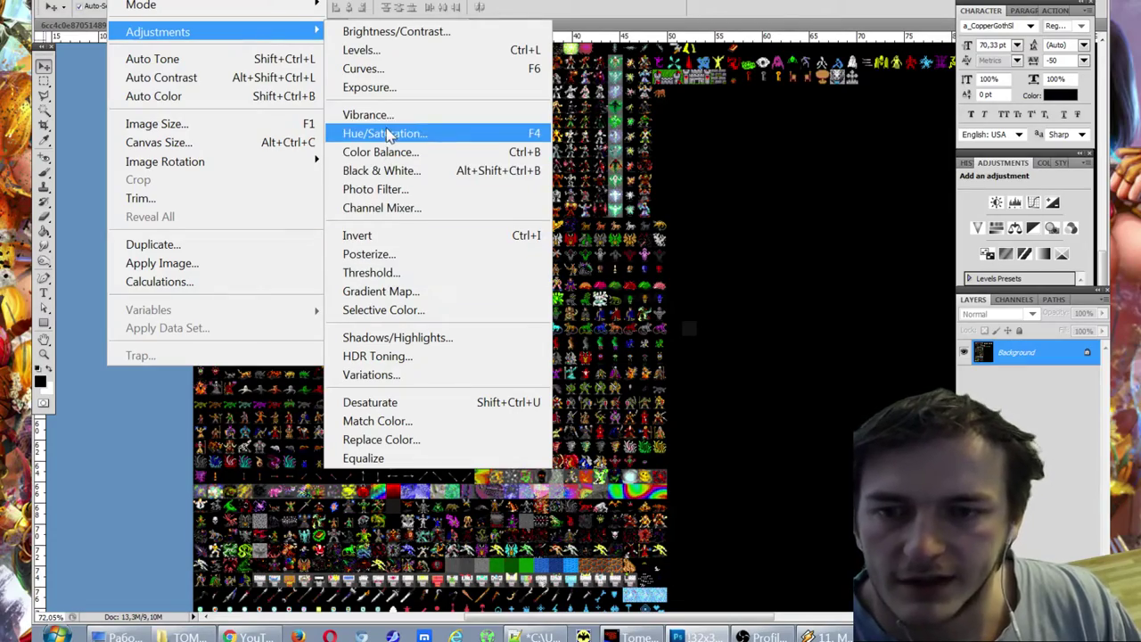
left_click(391, 171)
left_click(668, 111)
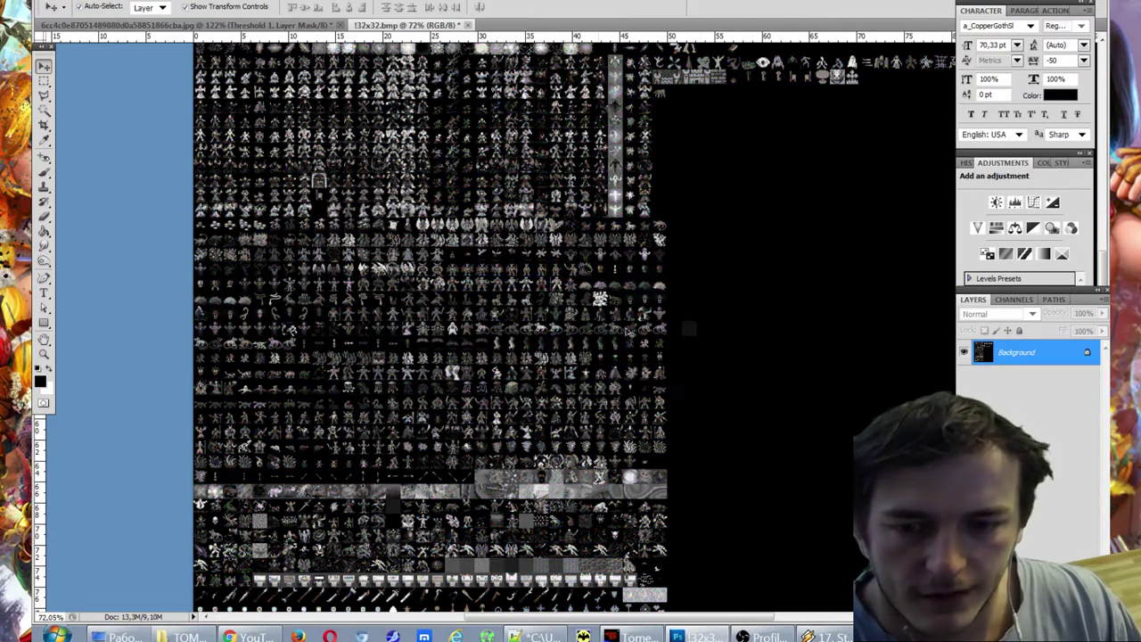
Step: Add a Threshold adjustment layer and lower its level far enough to turn even the dark monster sprites into solid white silhouettes
scroll(604, 334, "up", 5)
scroll(537, 337, "up", 2)
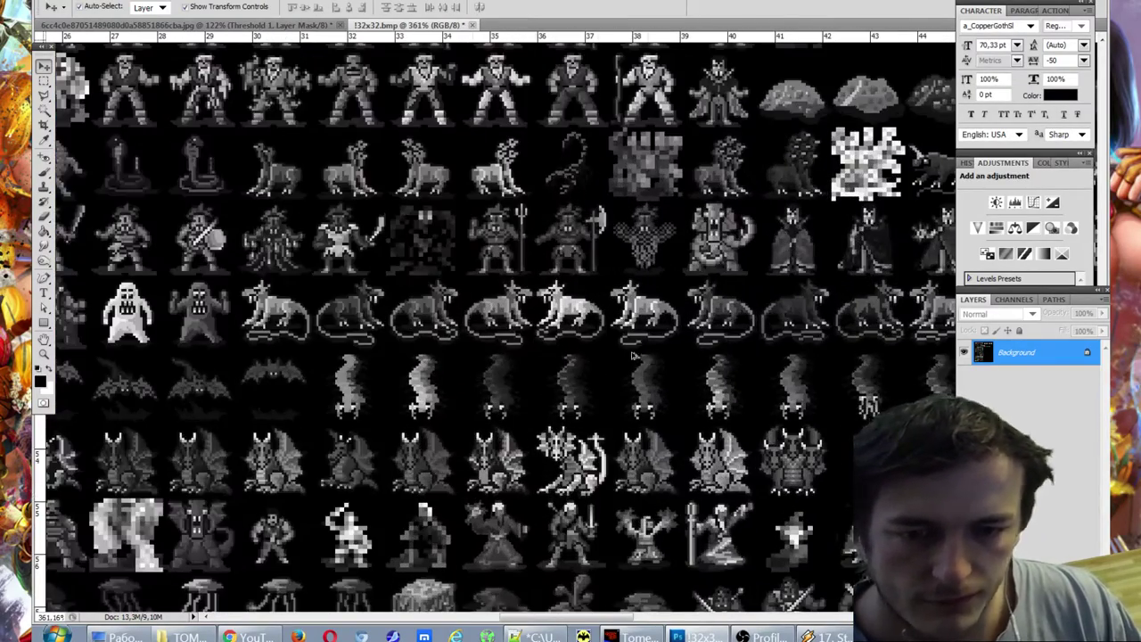
scroll(613, 384, "up", 1)
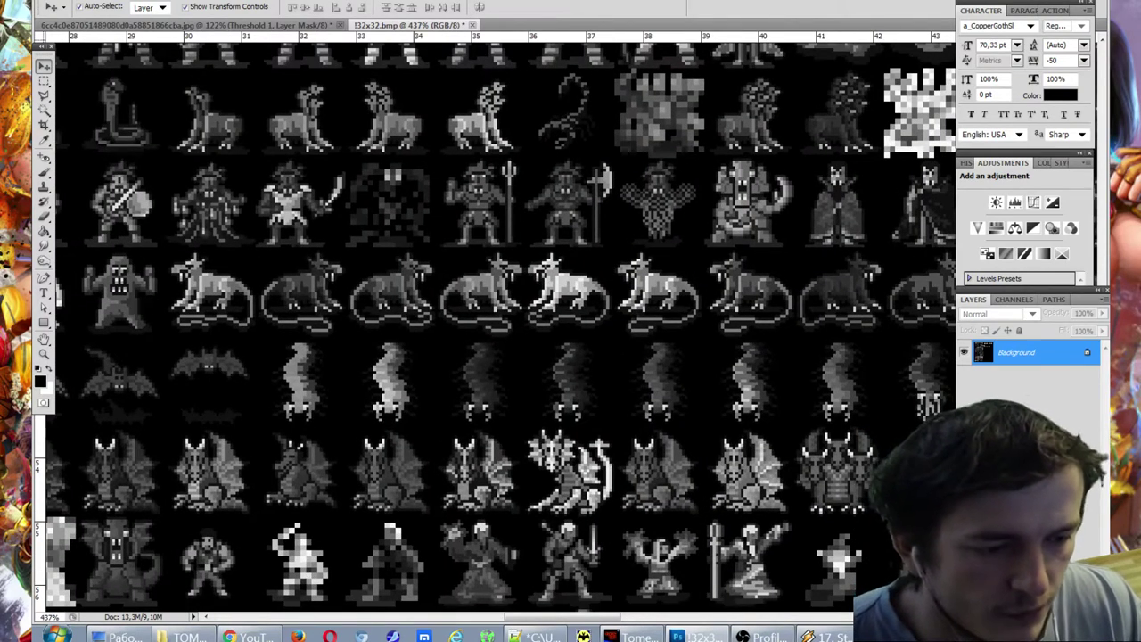
left_click(1028, 605)
left_click(993, 565)
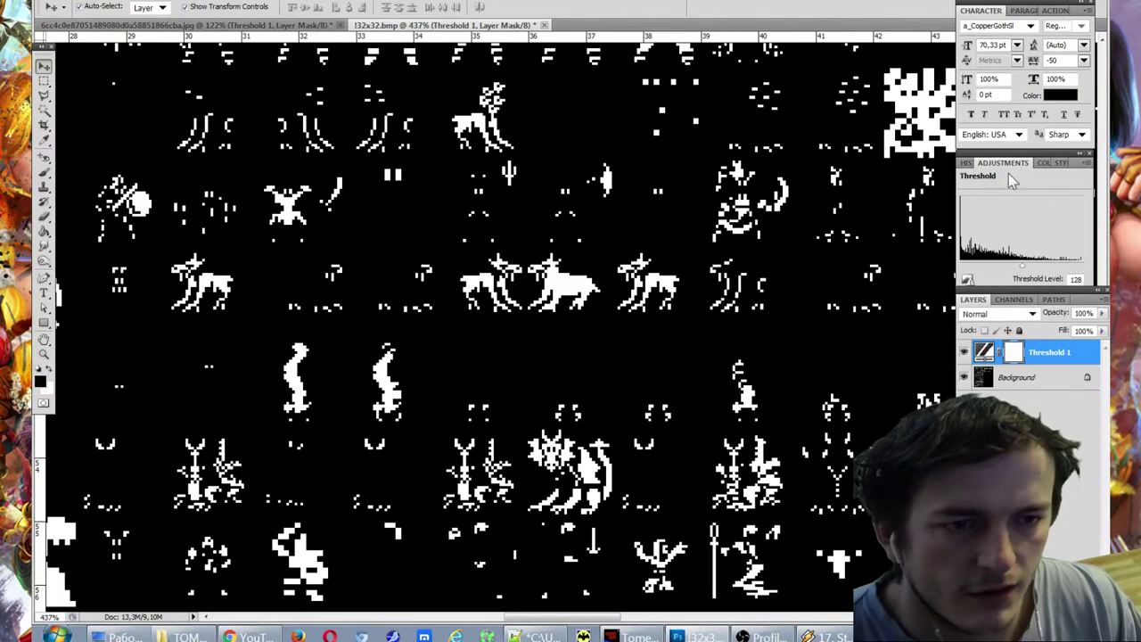
left_click_drag(1021, 267, 977, 267)
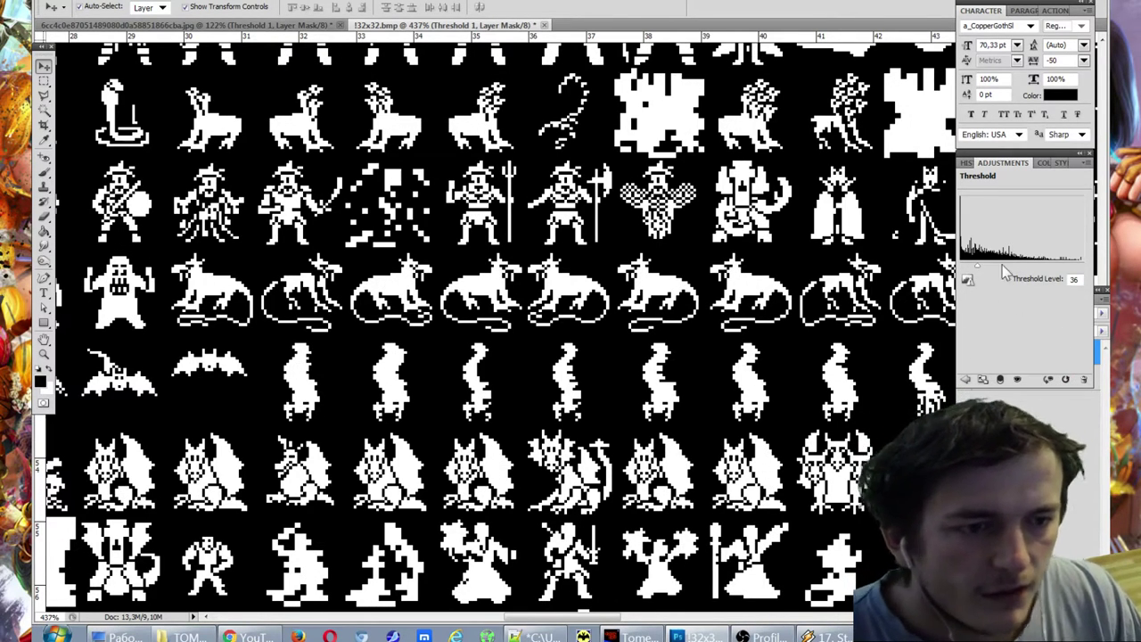
left_click_drag(979, 262, 972, 268)
left_click(857, 289)
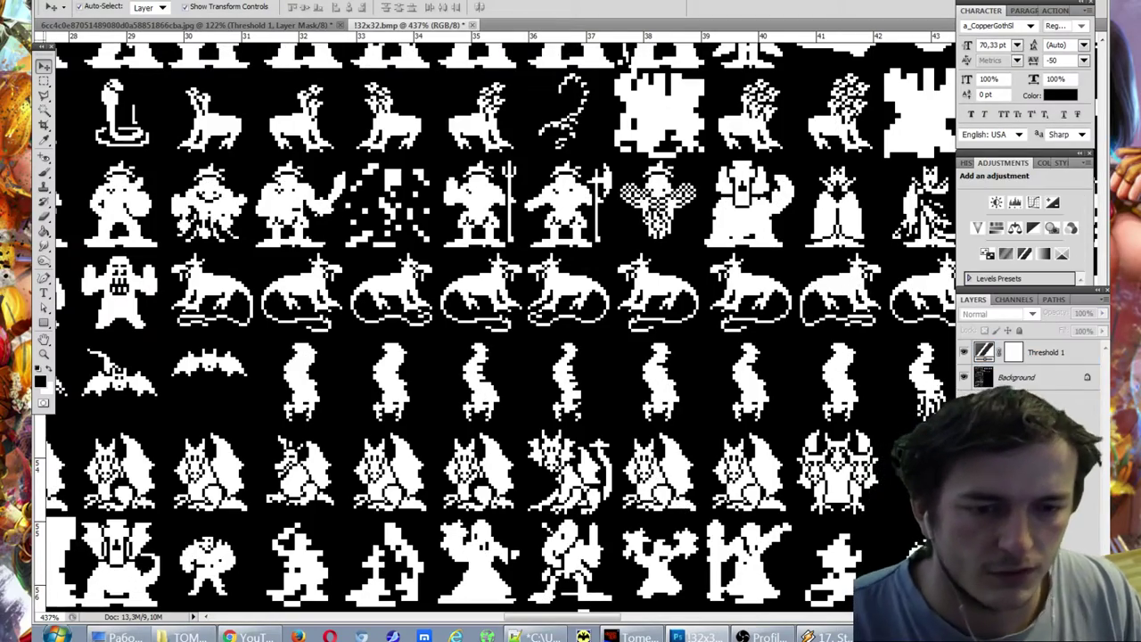
Step: Merge the Threshold 1 adjustment layer down into the Background and look over the resulting monster silhouettes
left_click(1034, 359)
key("ctrl+e")
scroll(745, 465, "down", 6)
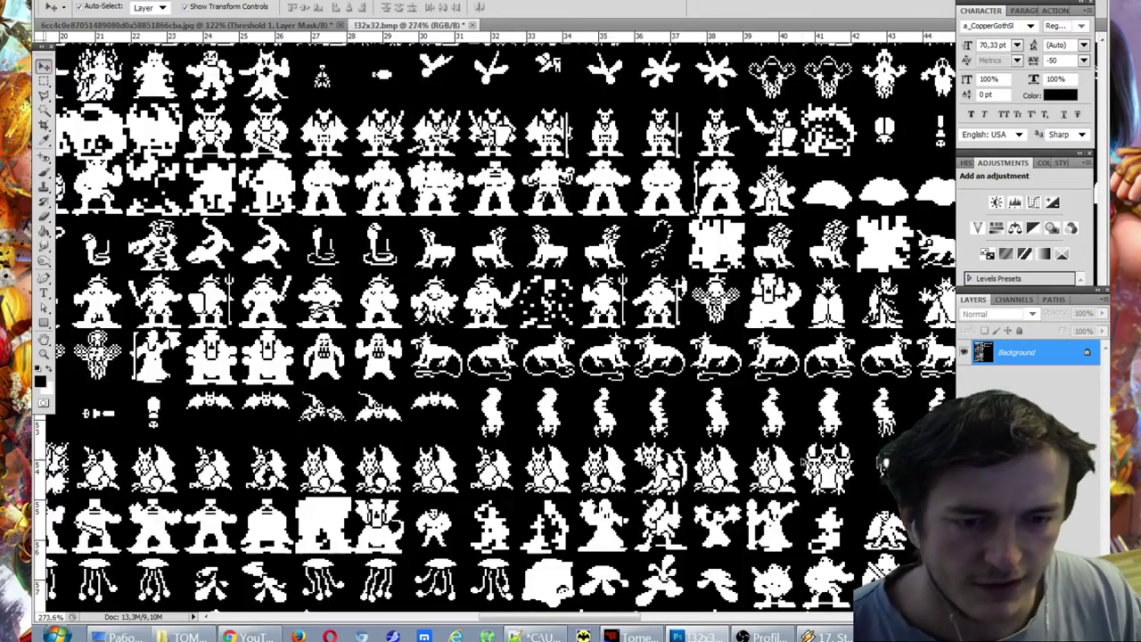
scroll(718, 495, "up", 4)
scroll(718, 495, "down", 2)
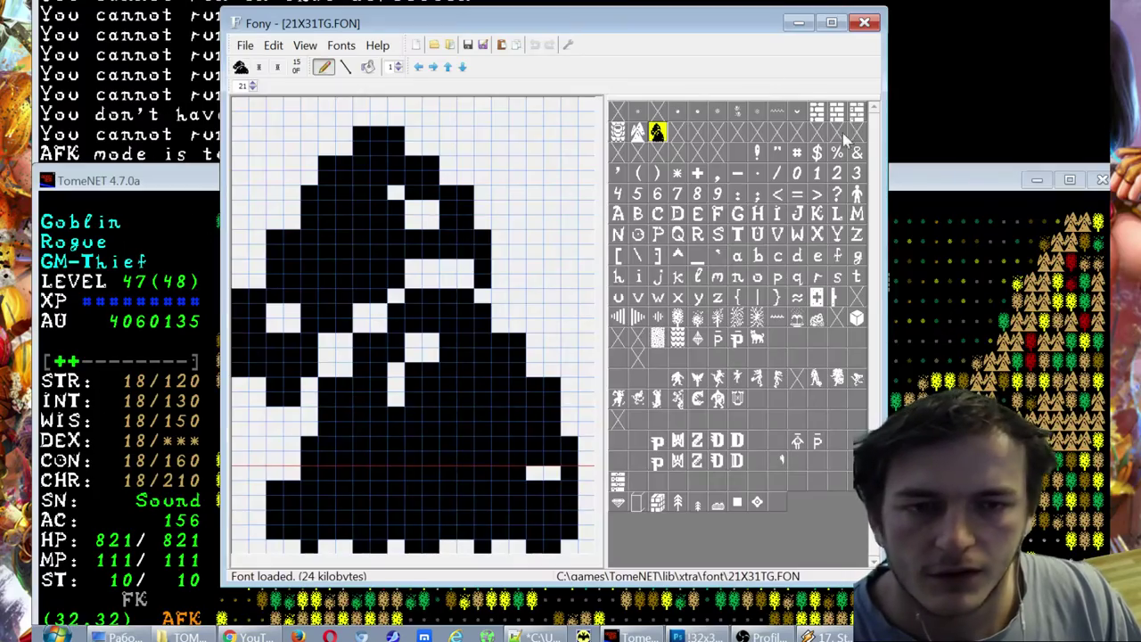
Step: Clear the TomeNET and Fony windows away and preview !mask32.bmp from the TOMENET SYMBOLS folder in the image viewer
left_click(1072, 183)
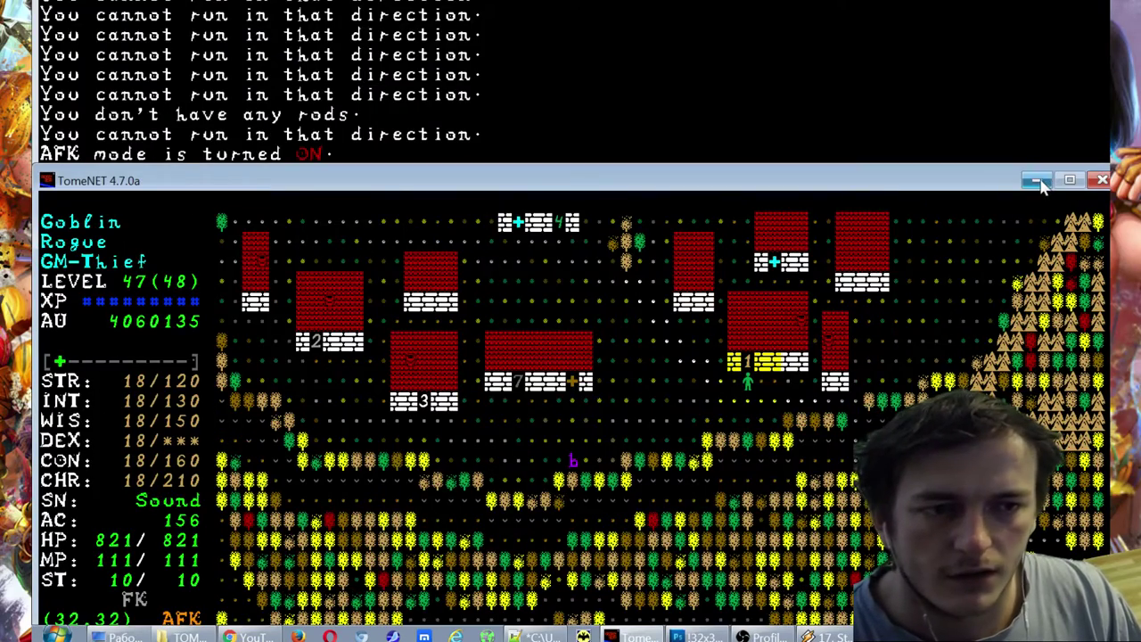
left_click(1038, 181)
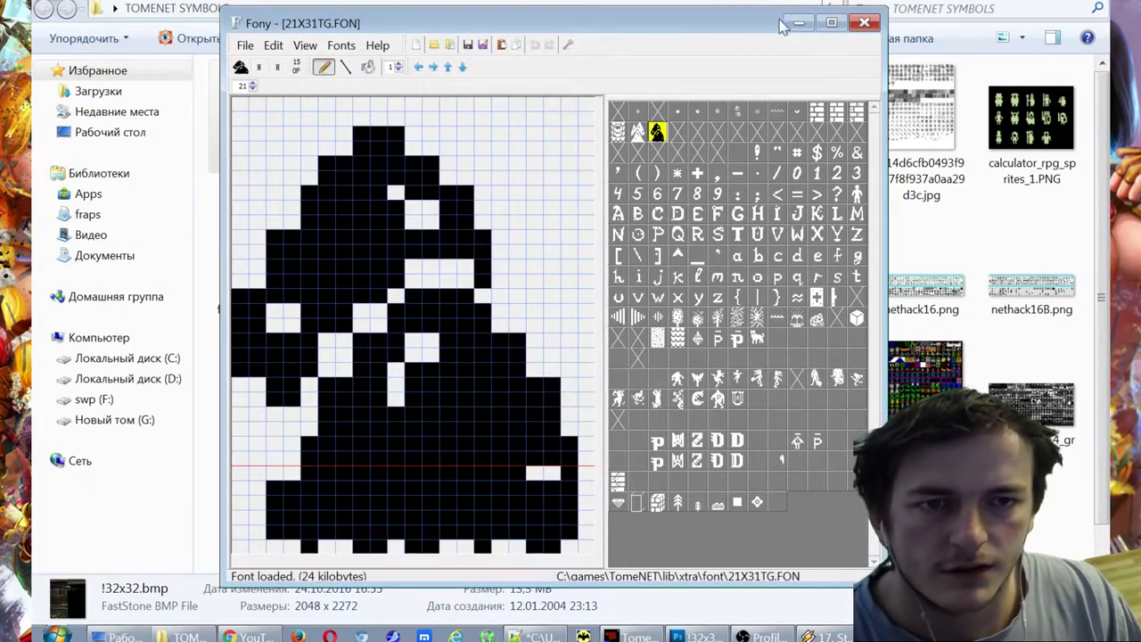
left_click(788, 26)
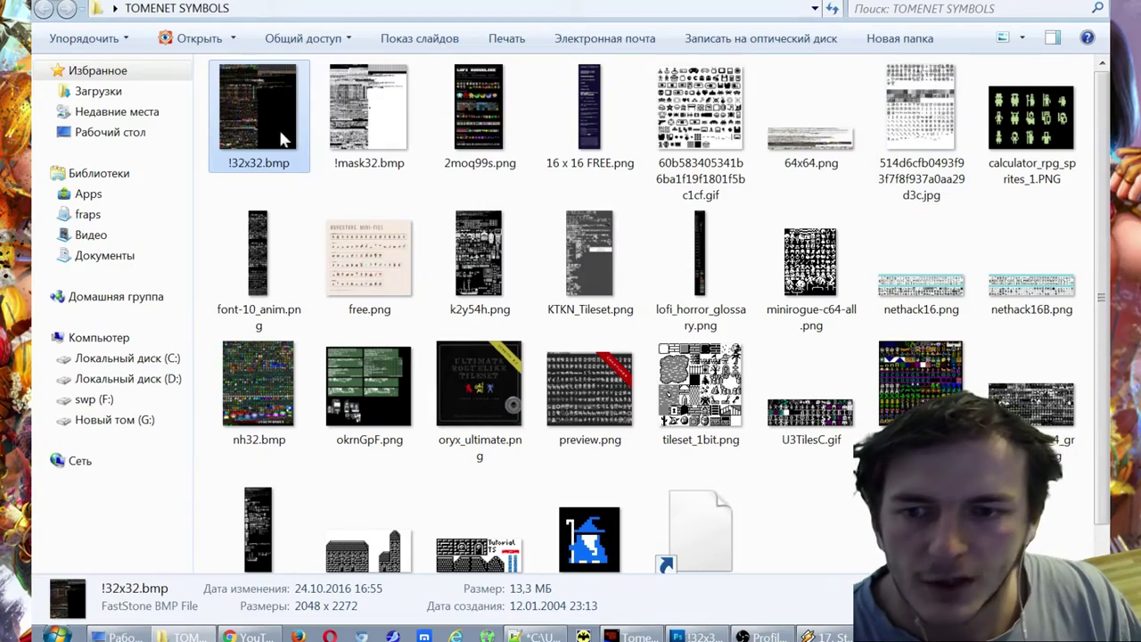
double_click(360, 111)
scroll(510, 195, "up", 3)
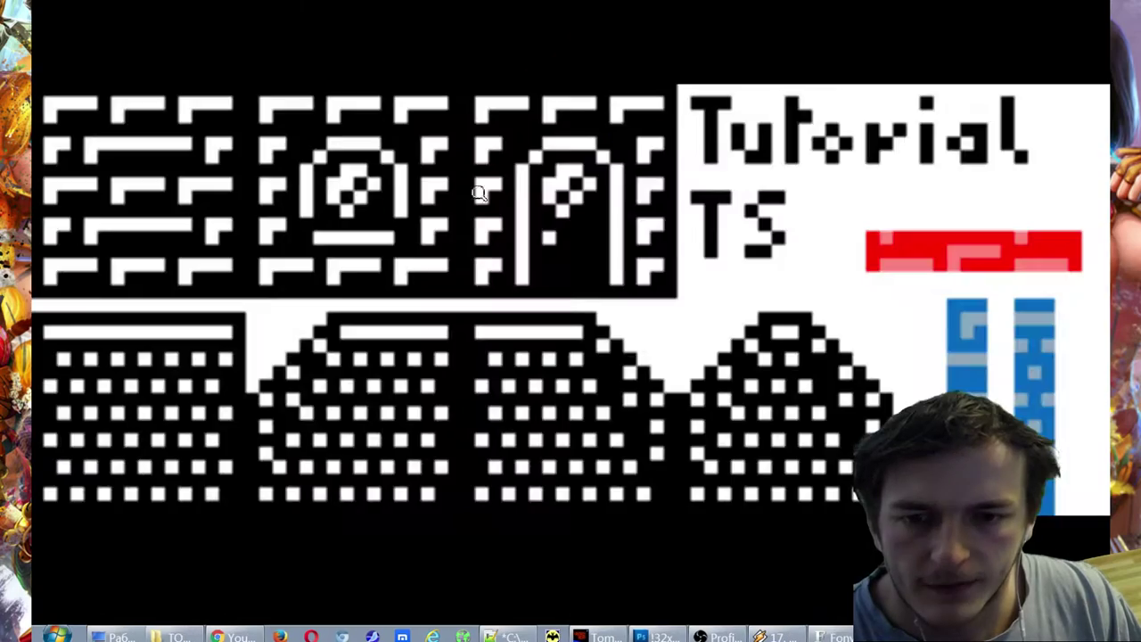
scroll(535, 205, "down", 2)
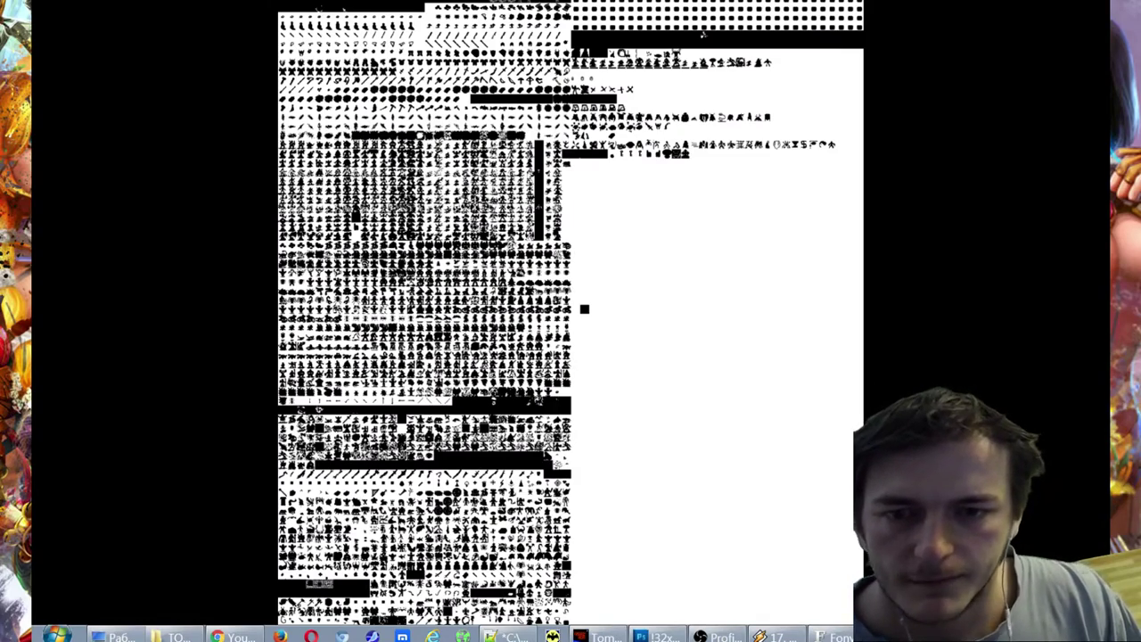
key("Escape")
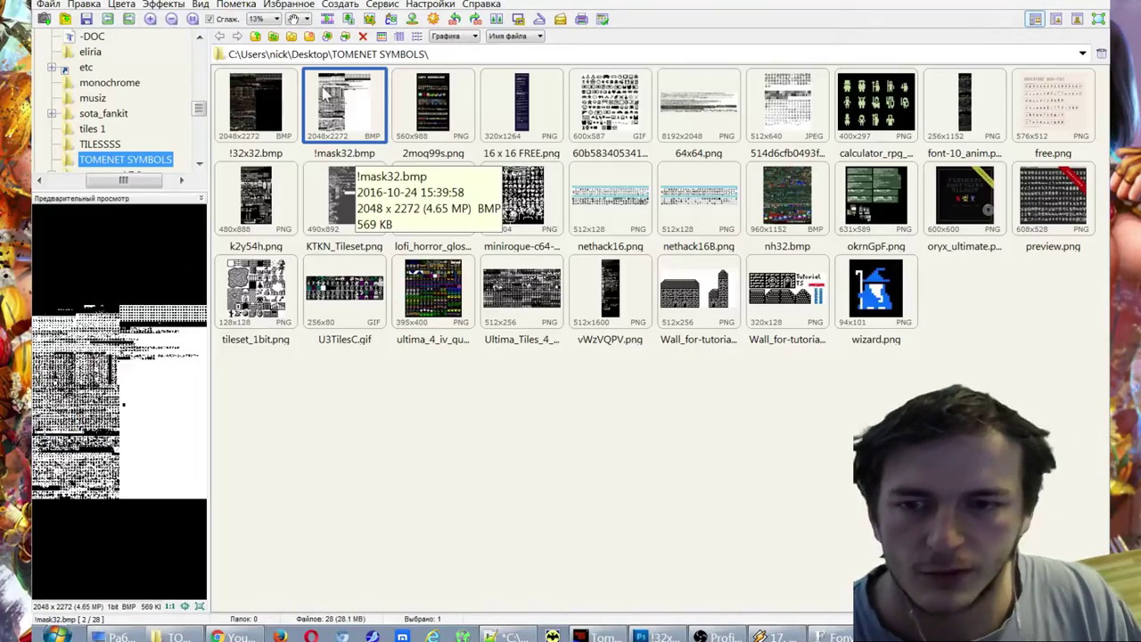
Step: Open !mask32.bmp in Photoshop and look closely at its rows of black character silhouettes
left_click(649, 634)
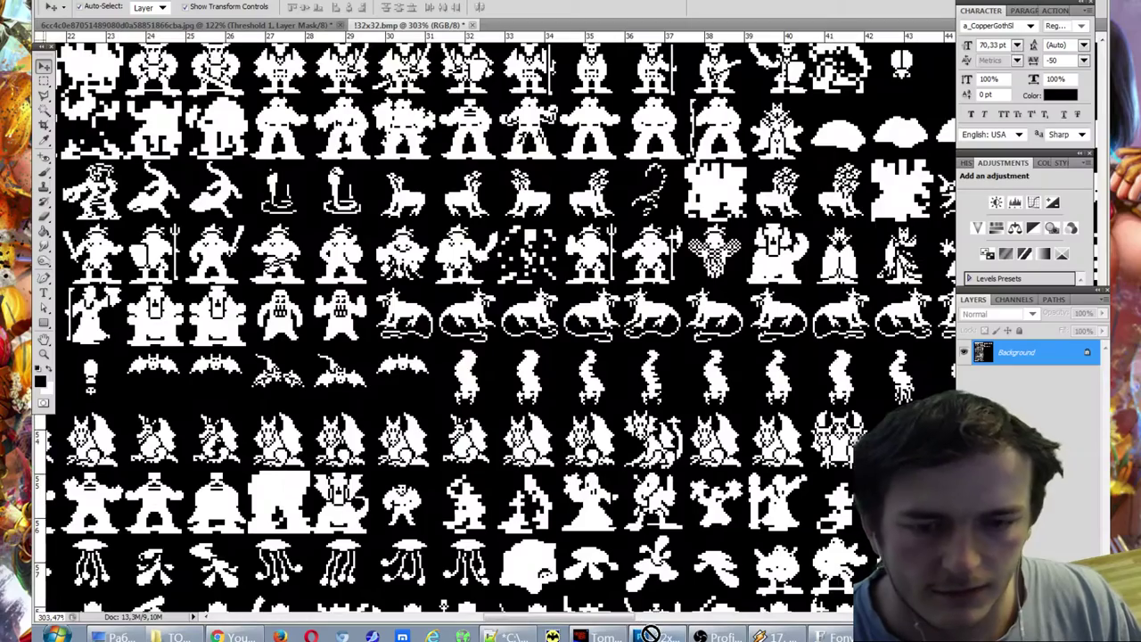
left_click(520, 25)
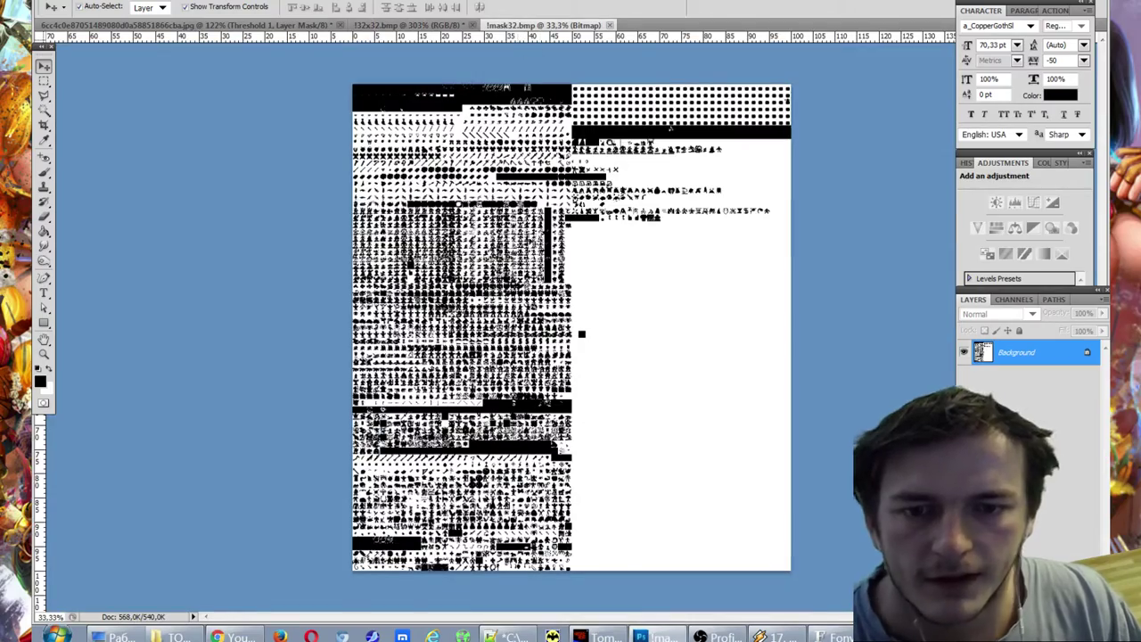
scroll(482, 205, "up", 12)
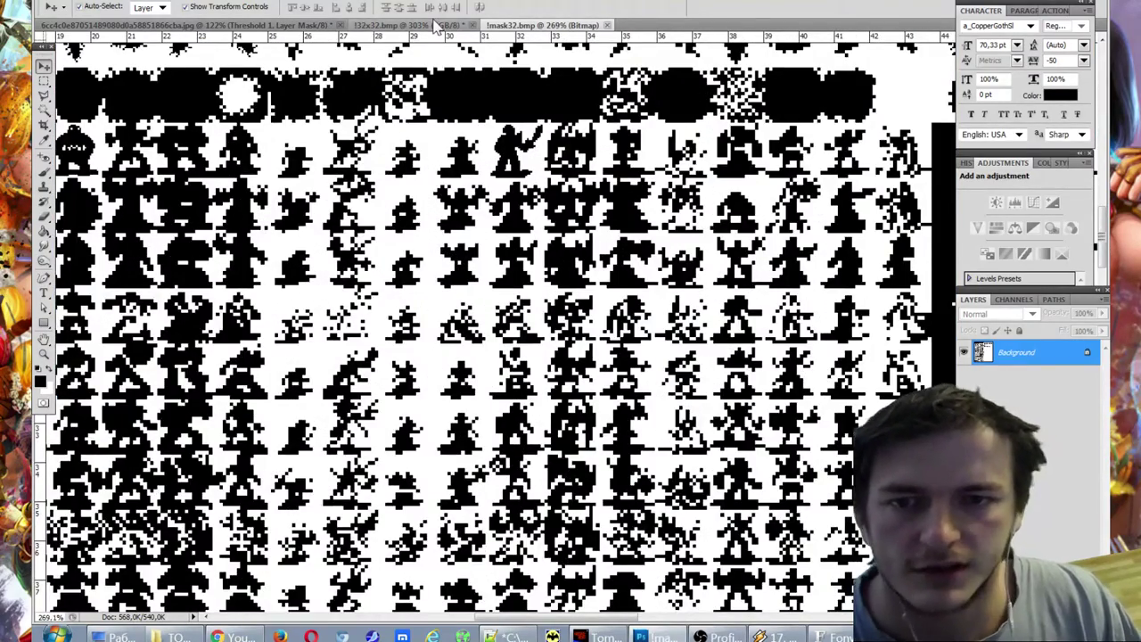
Step: Compare the character silhouettes in !mask32.bmp with the thresholded monsters in !32x32.bmp
left_click(437, 25)
left_click(552, 25)
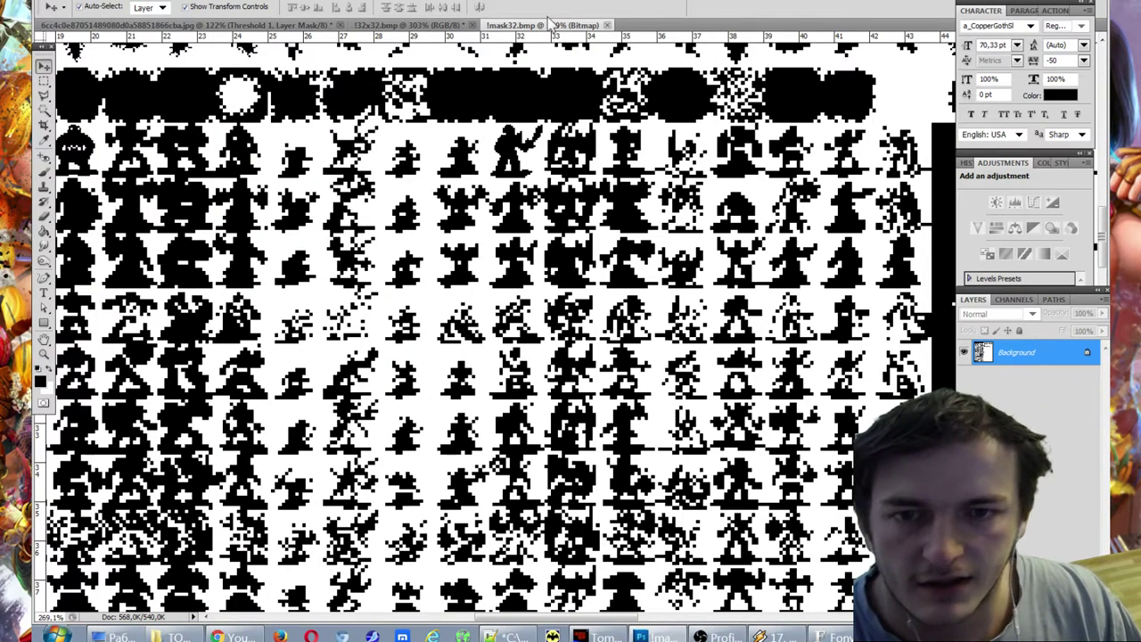
left_click(431, 25)
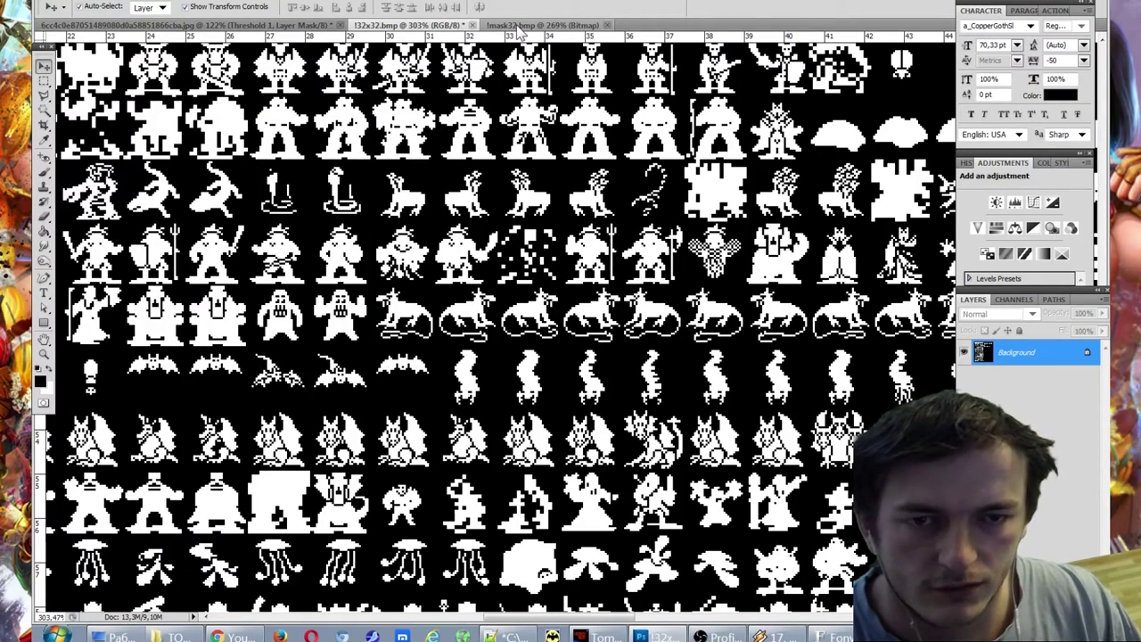
left_click(519, 26)
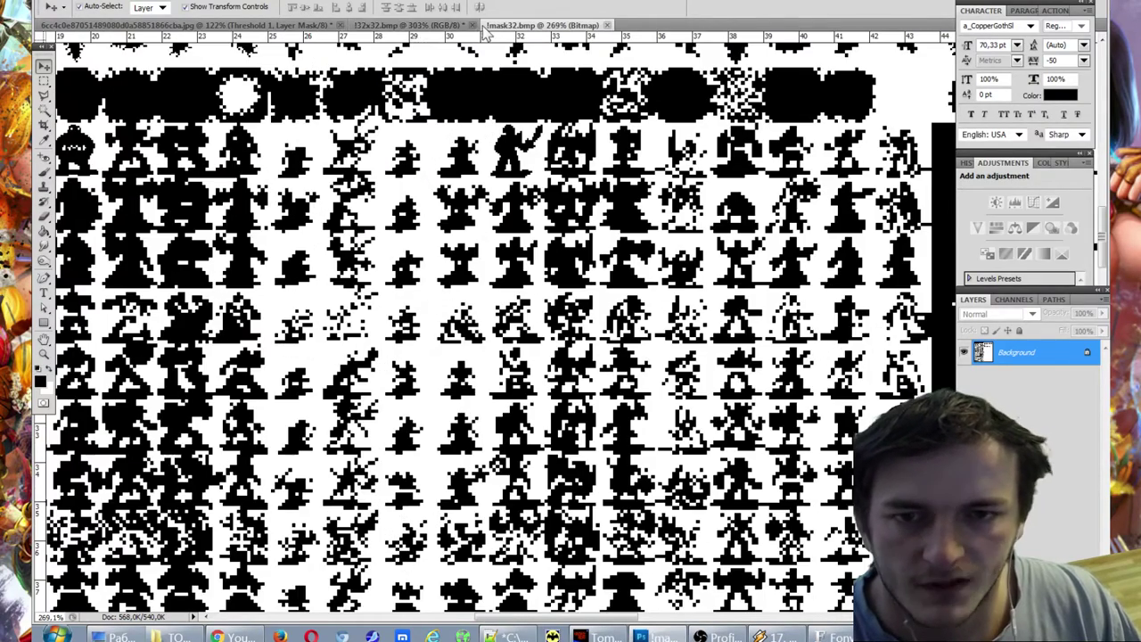
left_click(413, 27)
Step: Find the item rows with wands, amulets and helmets in !32x32.bmp and the same rows in !mask32.bmp
scroll(504, 114, "down", 13)
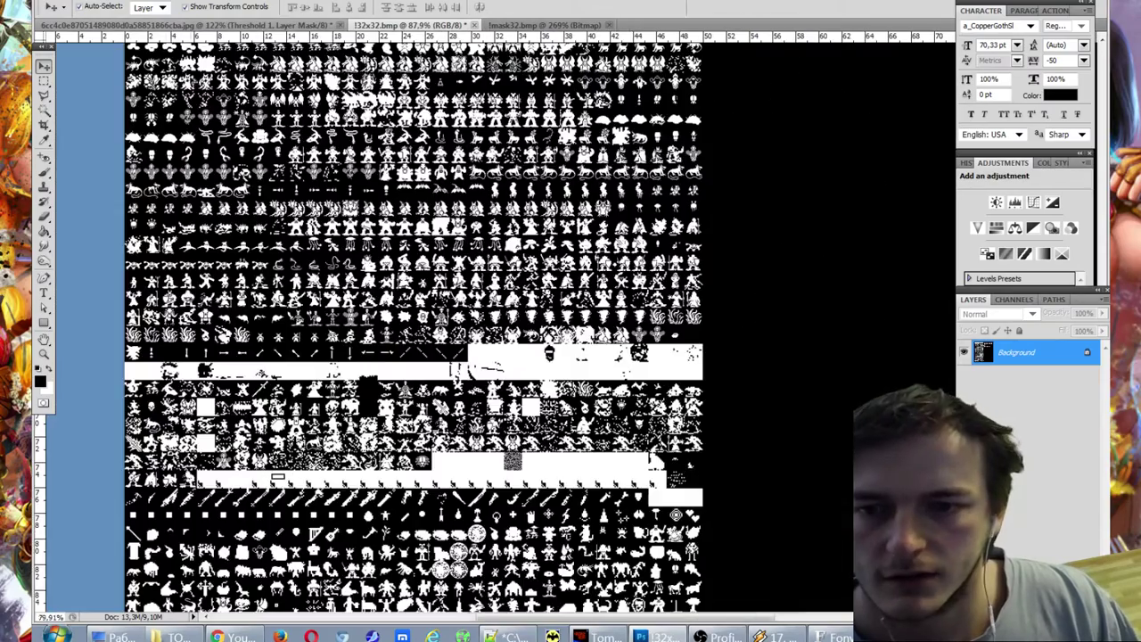
scroll(505, 114, "down", 4)
scroll(504, 114, "up", 3)
scroll(167, 230, "up", 8)
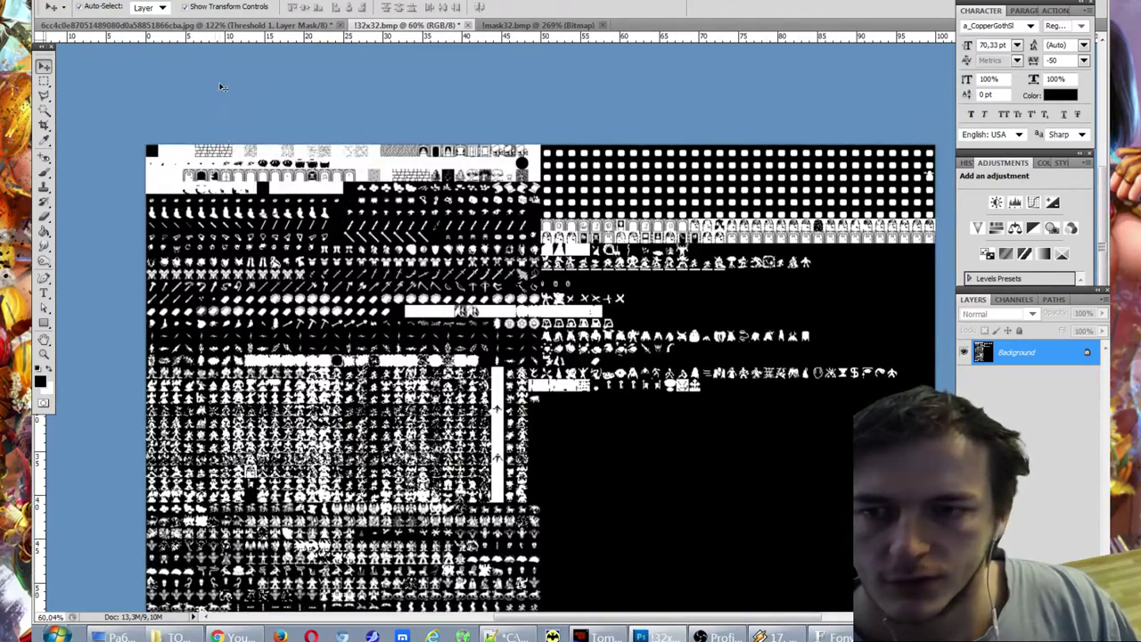
scroll(268, 346, "up", 2)
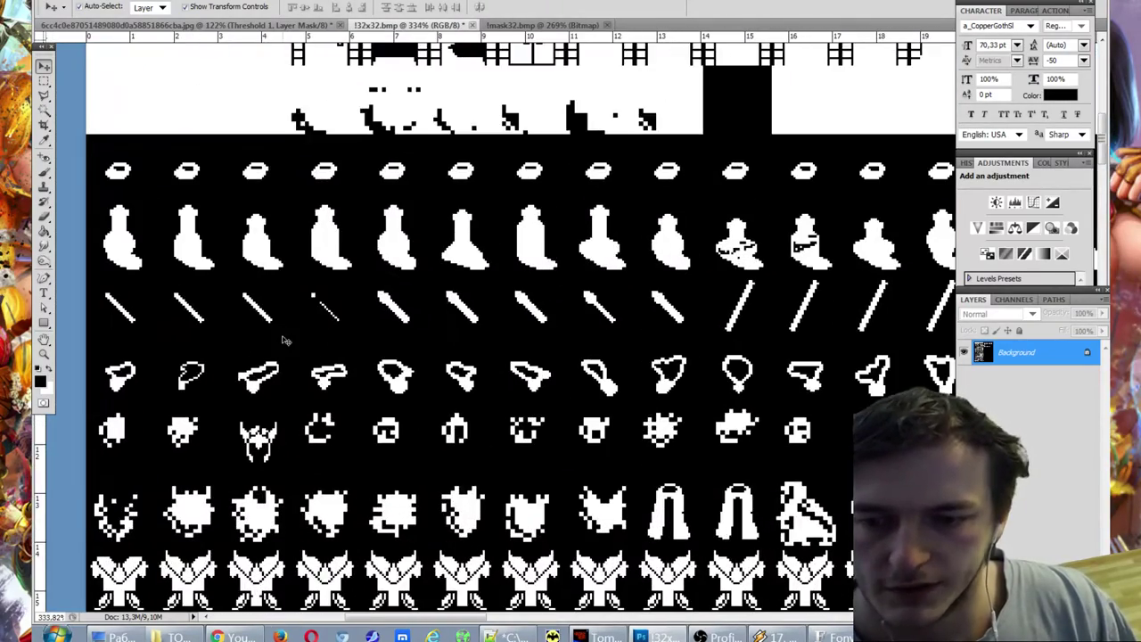
scroll(285, 342, "down", 3)
left_click(582, 26)
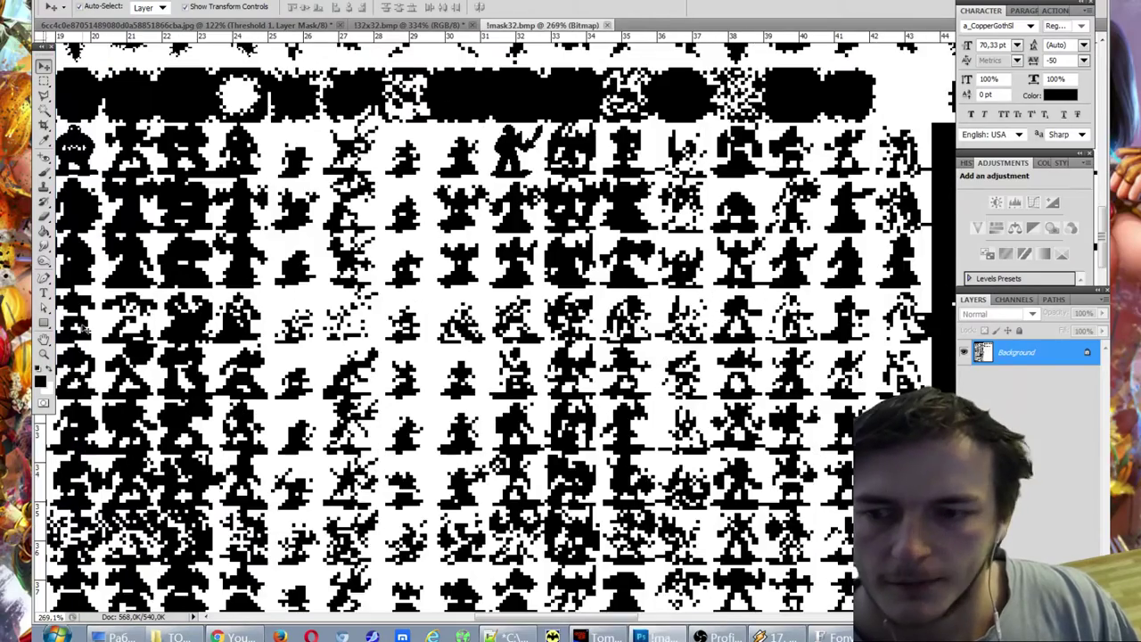
scroll(82, 325, "down", 8)
scroll(92, 141, "up", 8)
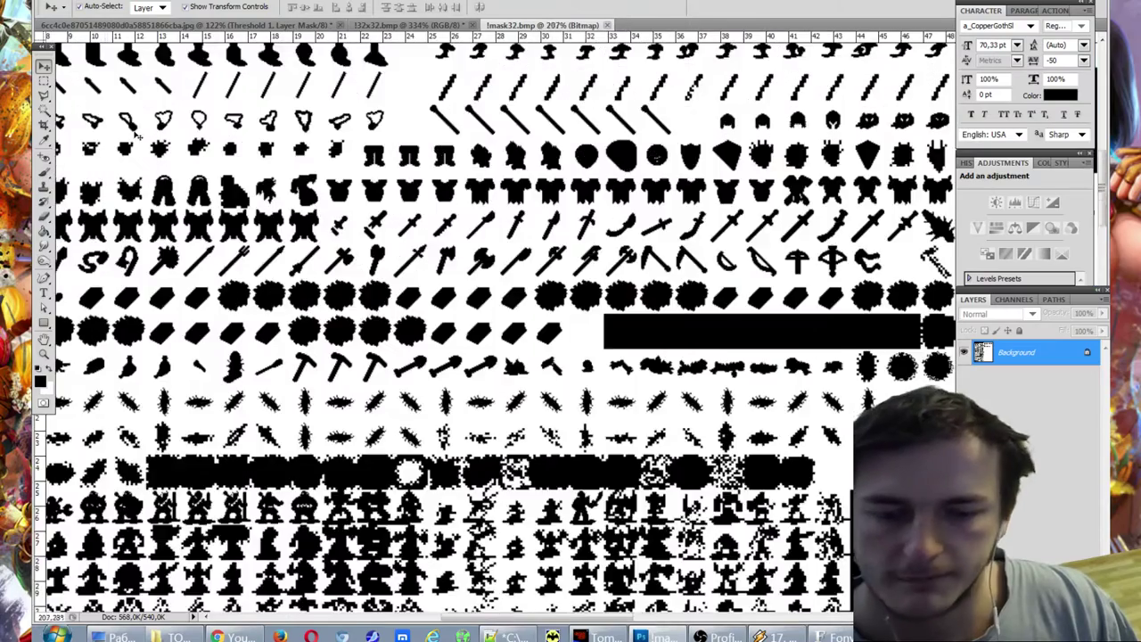
scroll(134, 133, "up", 2)
left_click_drag(520, 617, 461, 617)
Step: Compare how the armour, weapon and book silhouettes differ between !32x32.bmp and !mask32.bmp
left_click(445, 27)
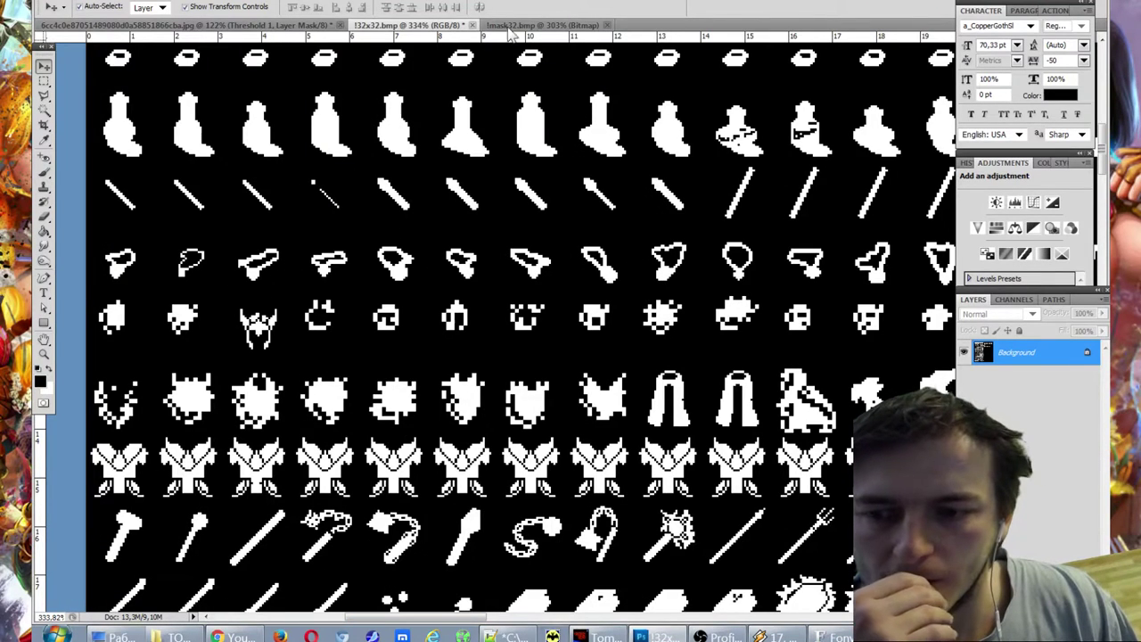
scroll(538, 124, "down", 5)
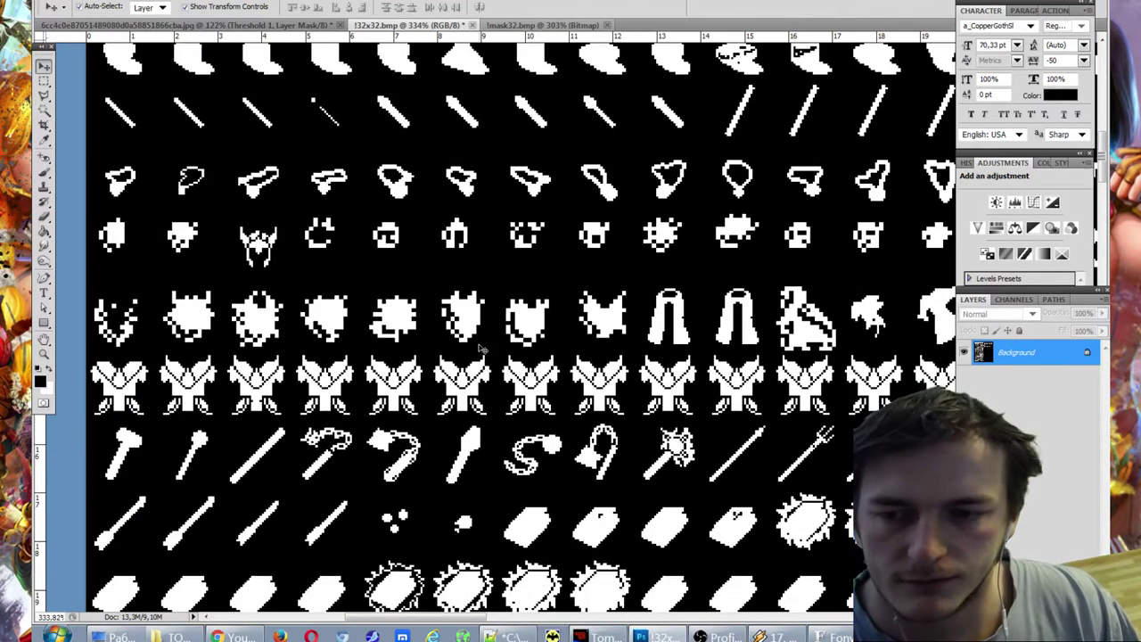
left_click(511, 27)
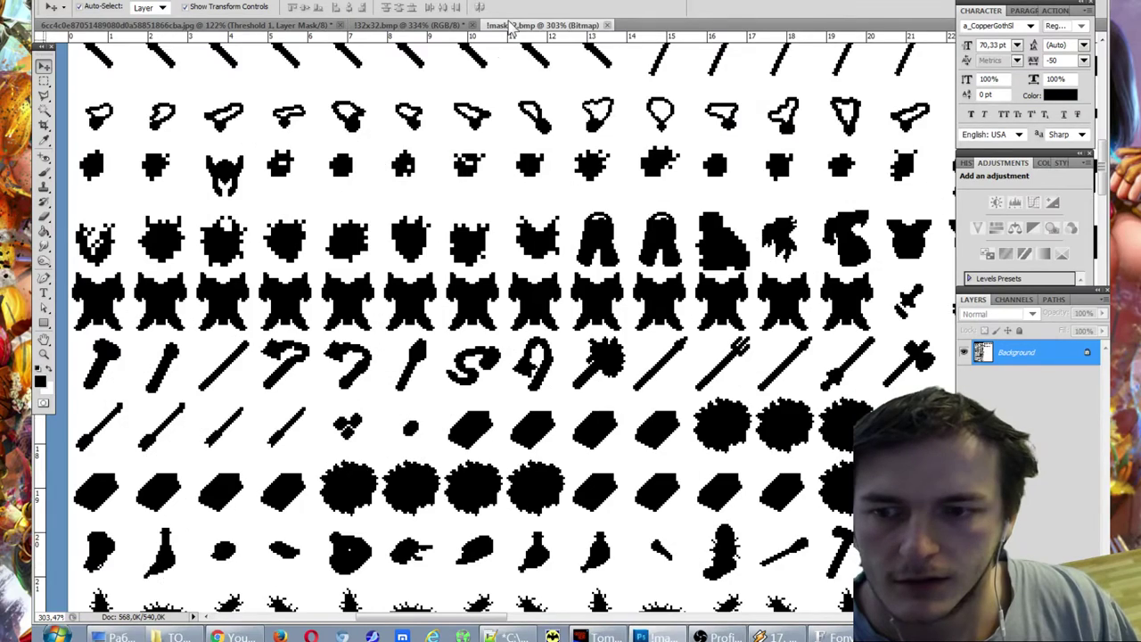
scroll(472, 53, "down", 2)
left_click(432, 26)
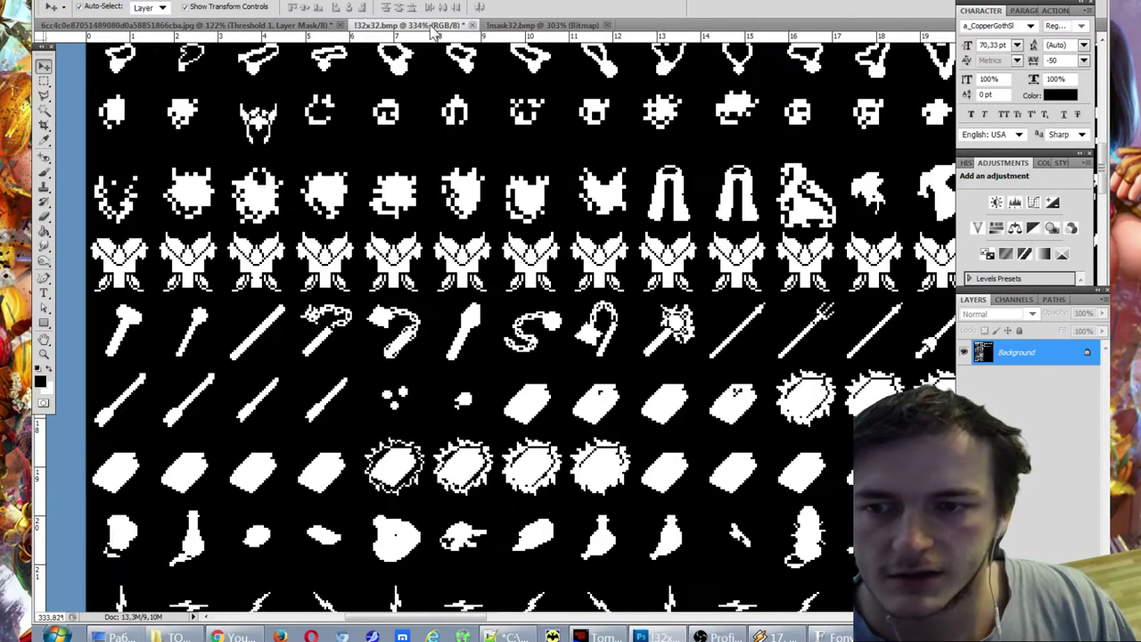
left_click(575, 27)
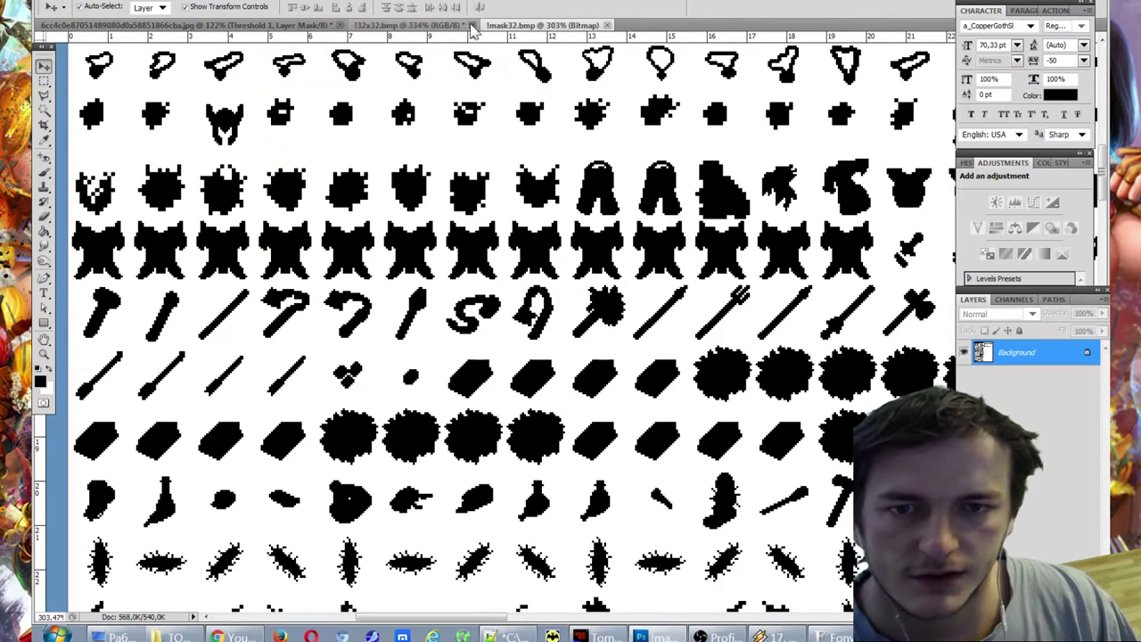
left_click(437, 27)
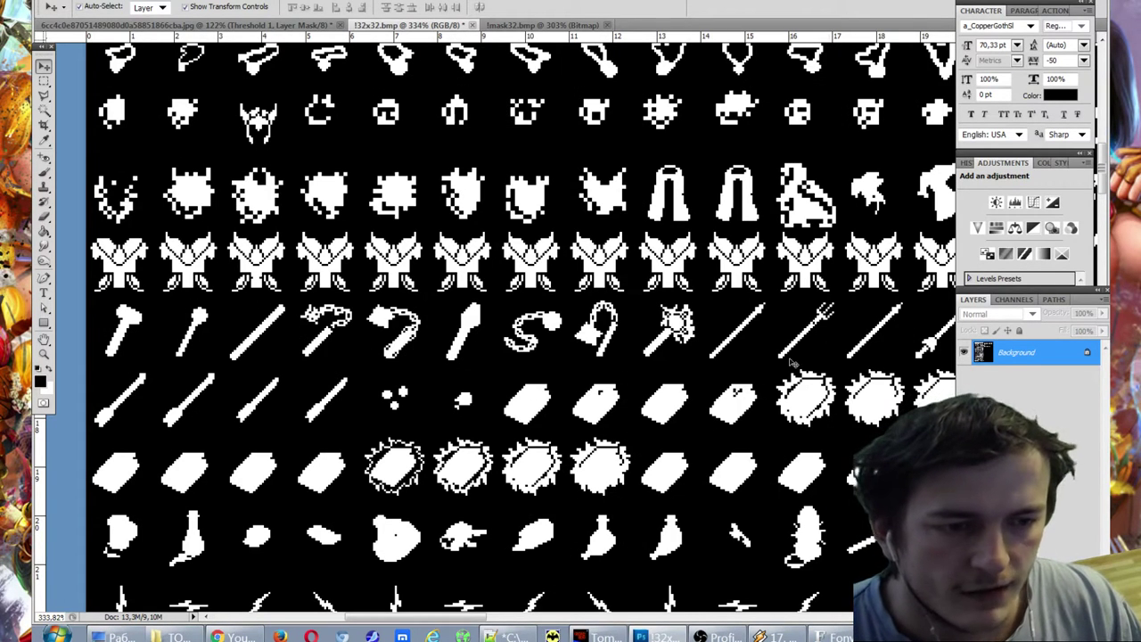
right_click(1015, 372)
left_click(1021, 352)
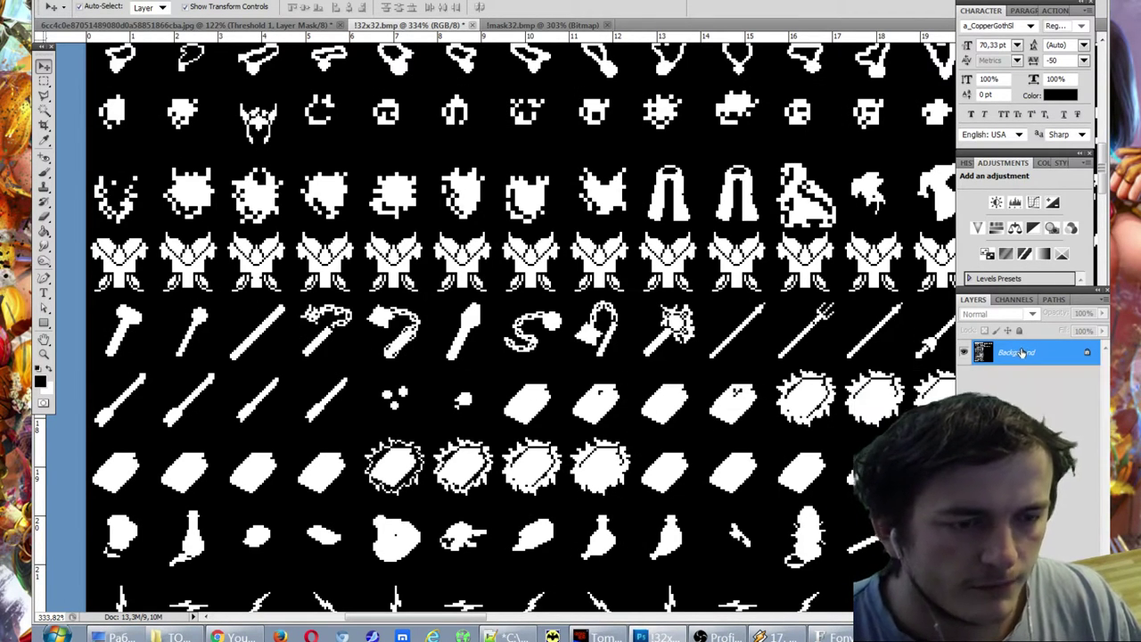
right_click(1022, 352)
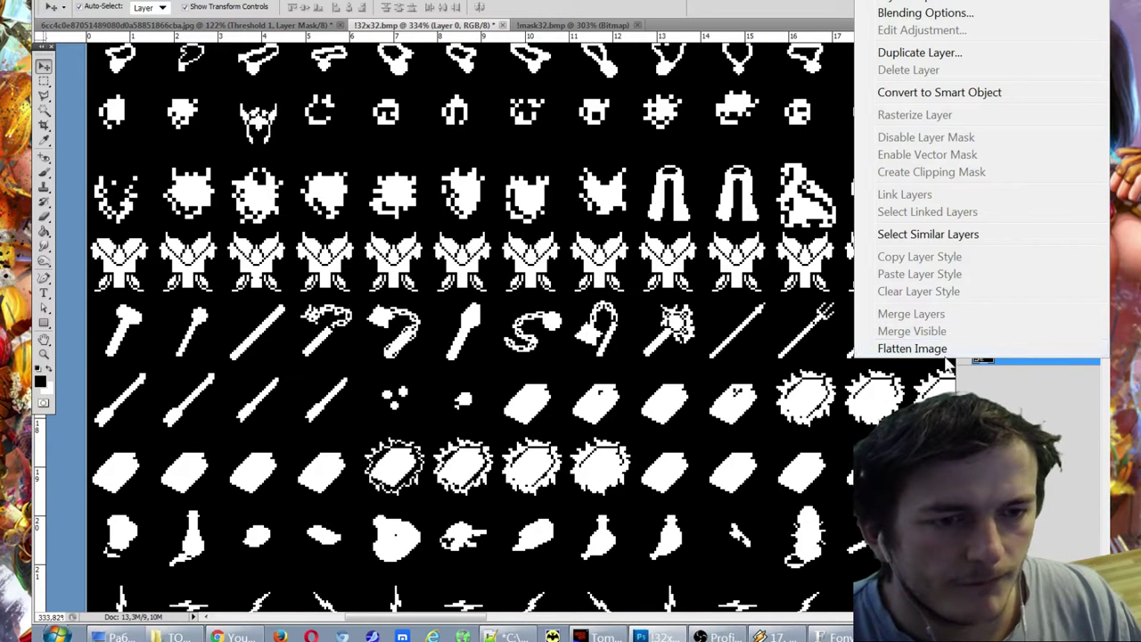
left_click(943, 349)
Step: Flatten !32x32.bmp and convert its background into a regular layer
right_click(1027, 355)
left_click(1004, 352)
double_click(1005, 352)
key("Return")
right_click(1016, 361)
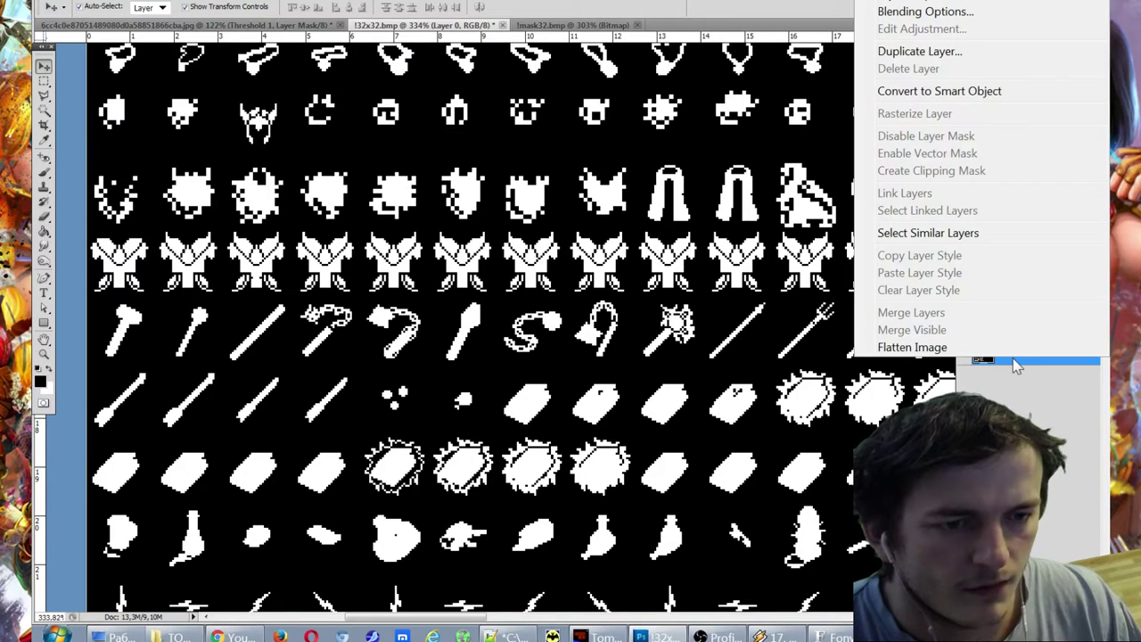
left_click(1021, 359)
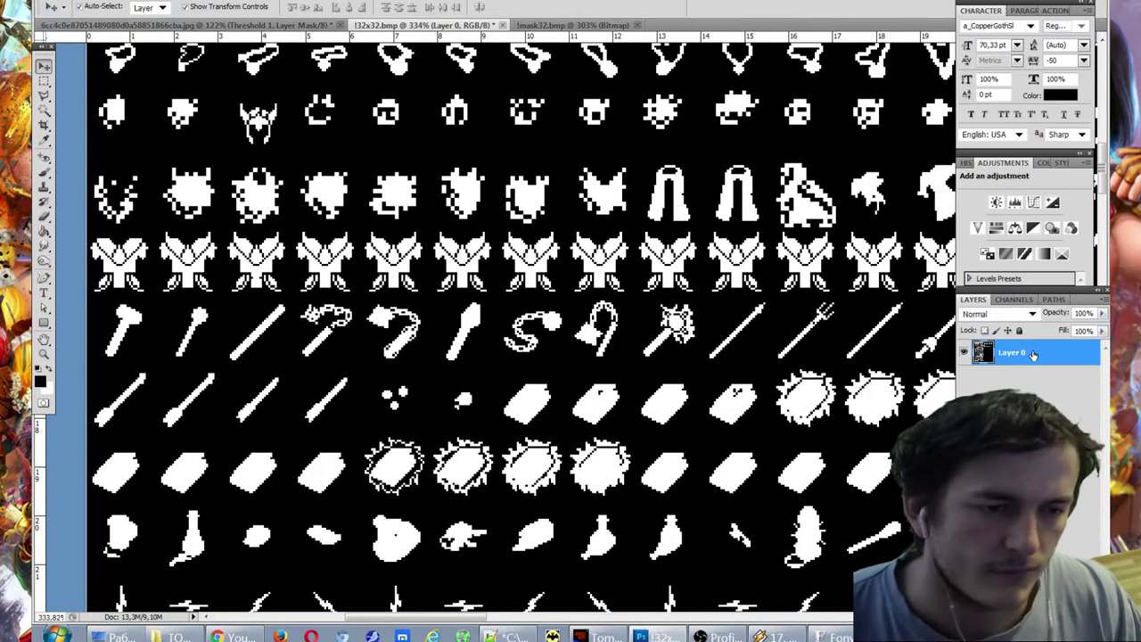
Step: Duplicate Layer 0 of !32x32.bmp under the suggested name
right_click(709, 378)
left_click(752, 438)
scroll(752, 438, "down", 5)
scroll(772, 451, "down", 3)
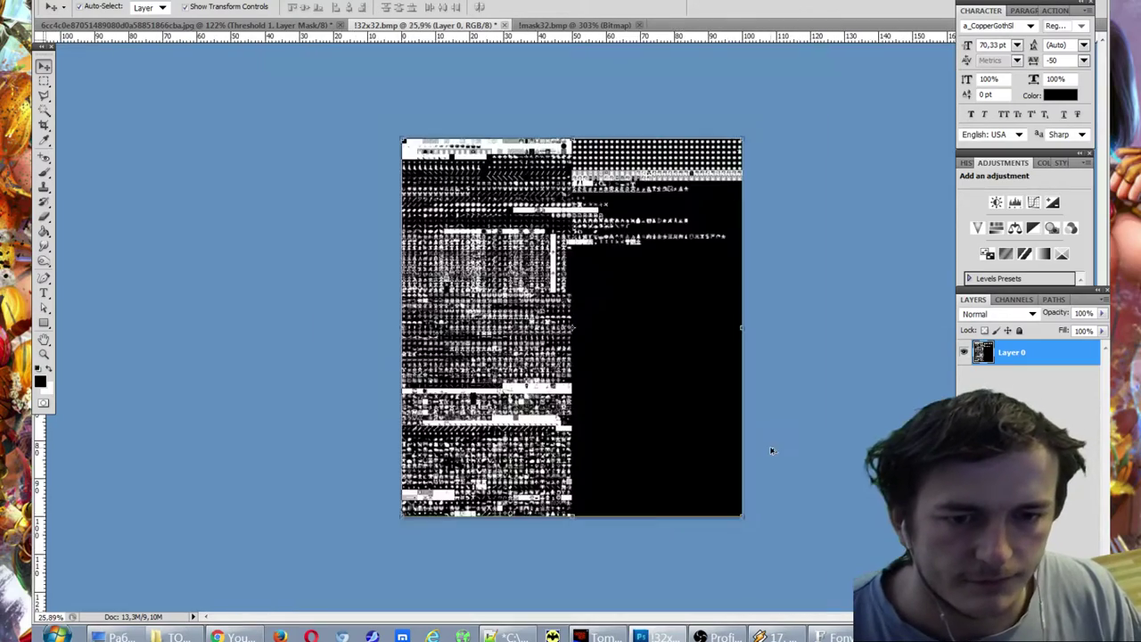
scroll(647, 401, "up", 2)
scroll(647, 400, "down", 1)
left_click(830, 324)
left_click(1043, 361)
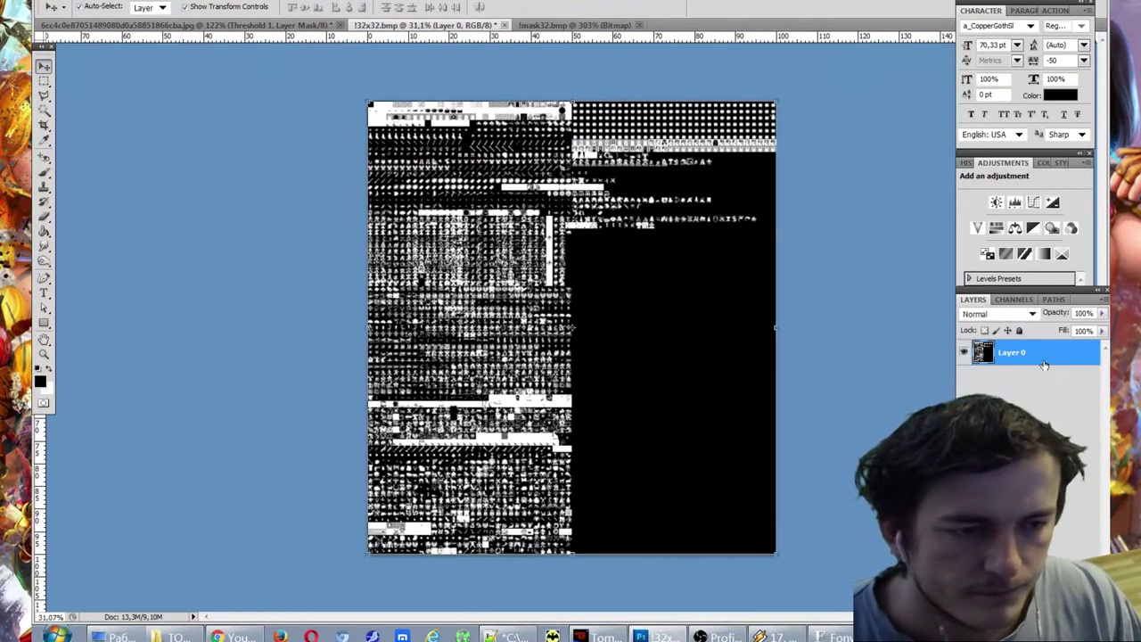
left_click(1039, 368)
right_click(1037, 365)
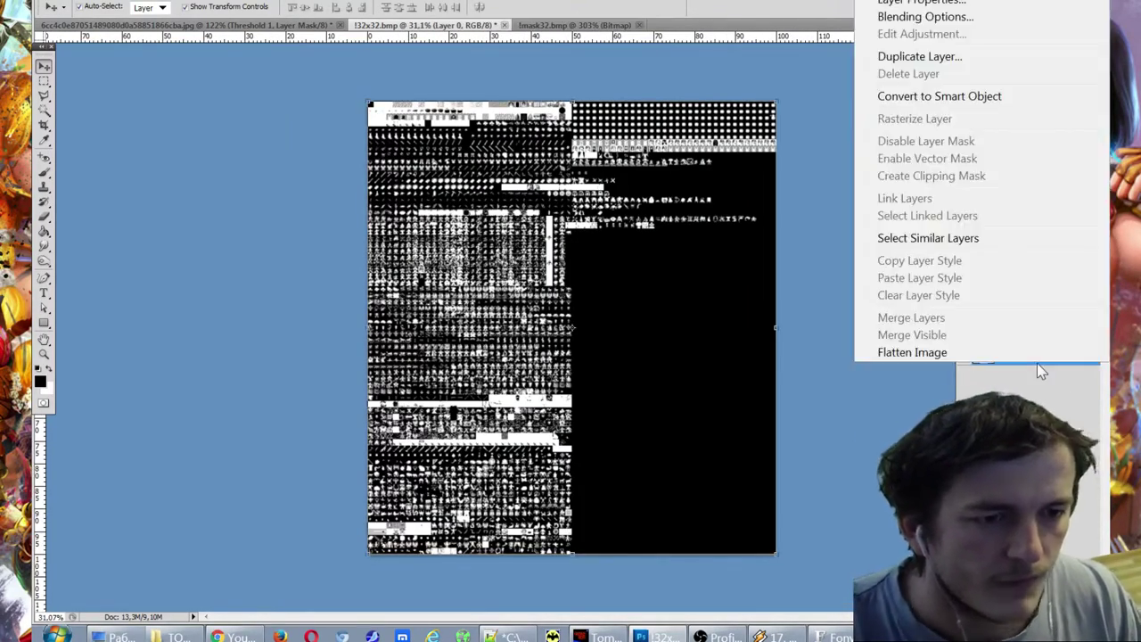
left_click(924, 64)
key("Return")
Step: Add an Invert adjustment layer above the copied layer to get black silhouettes on white
left_click(1029, 560)
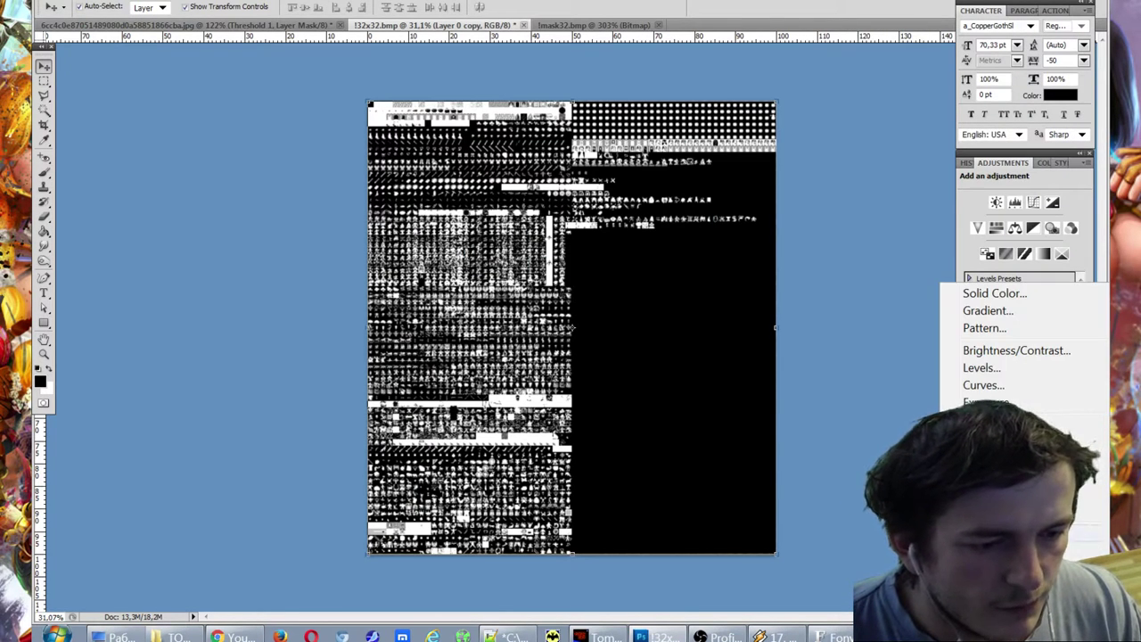
left_click(999, 533)
scroll(573, 328, "up", 3)
scroll(337, 145, "up", 6)
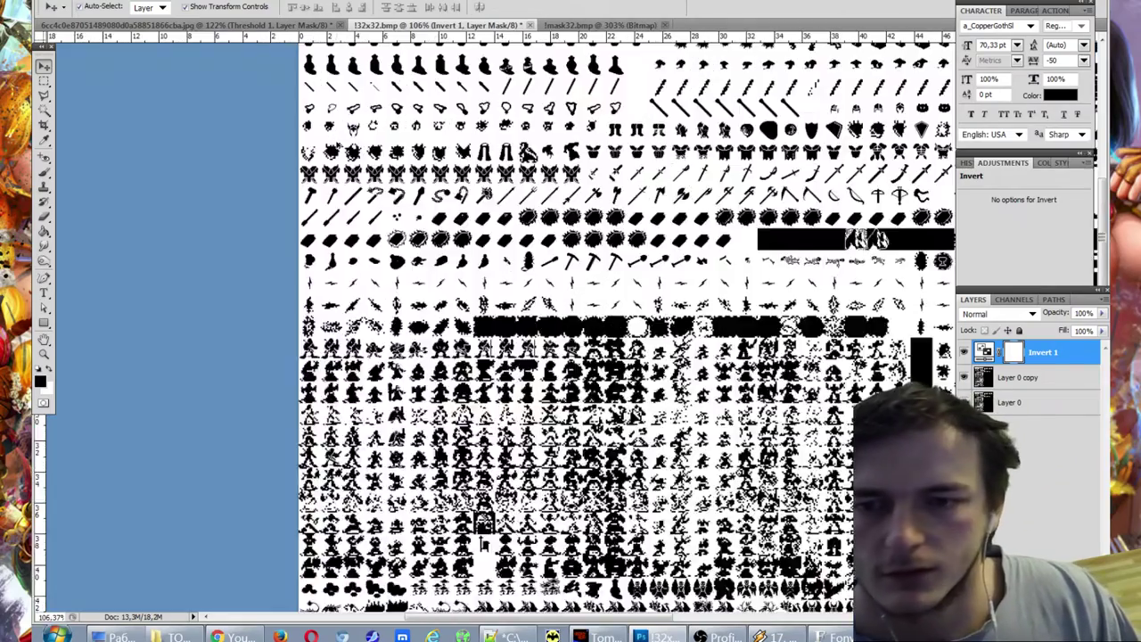
scroll(338, 146, "up", 1)
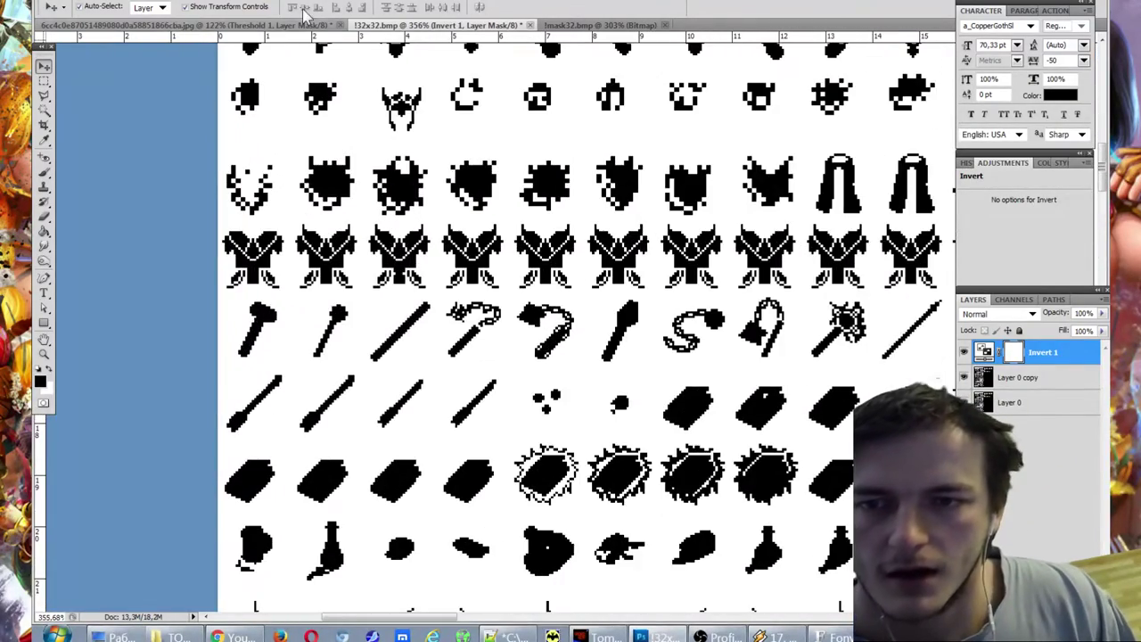
Step: Compare the inverted item silhouettes in !32x32.bmp with the fighter silhouettes image and the same rows in !mask32.bmp
left_click(291, 26)
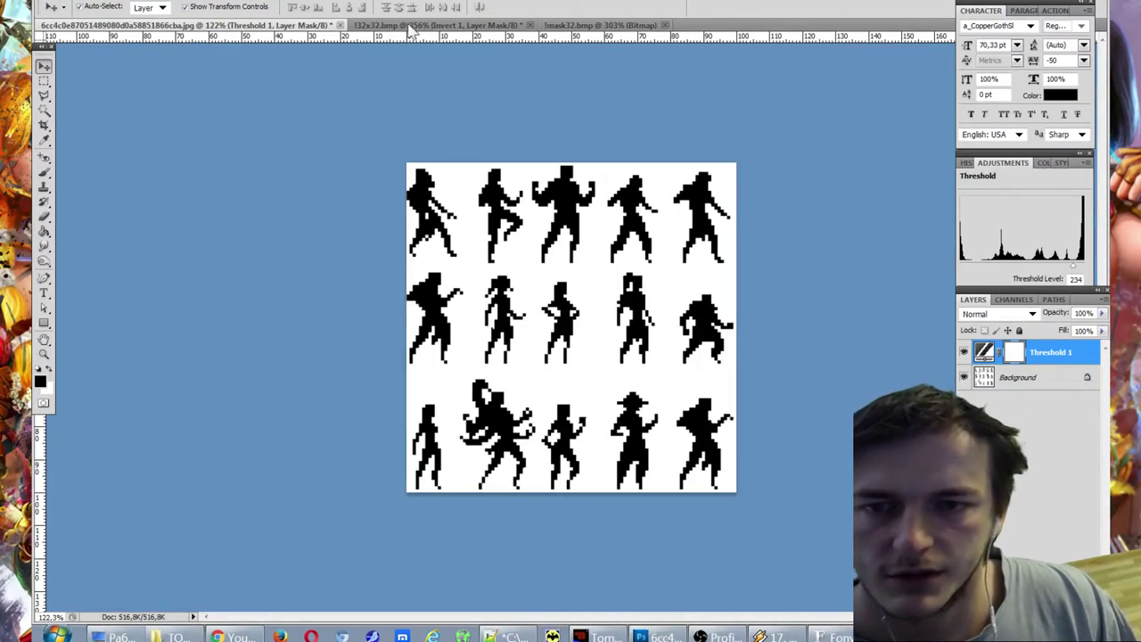
left_click(403, 27)
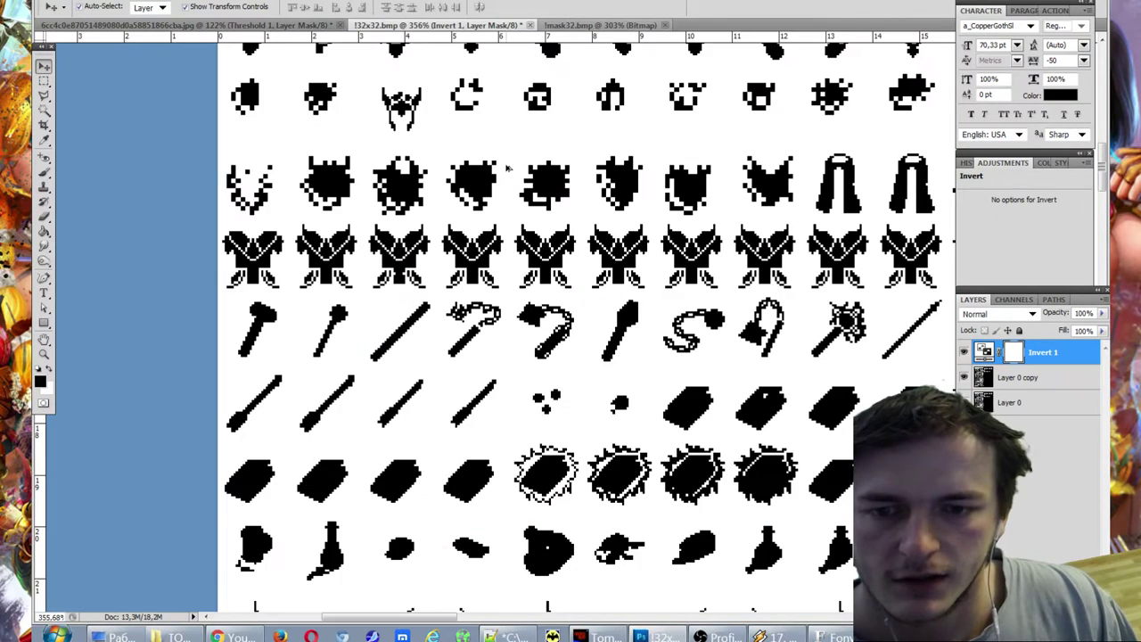
scroll(526, 92, "down", 1)
scroll(525, 92, "up", 2)
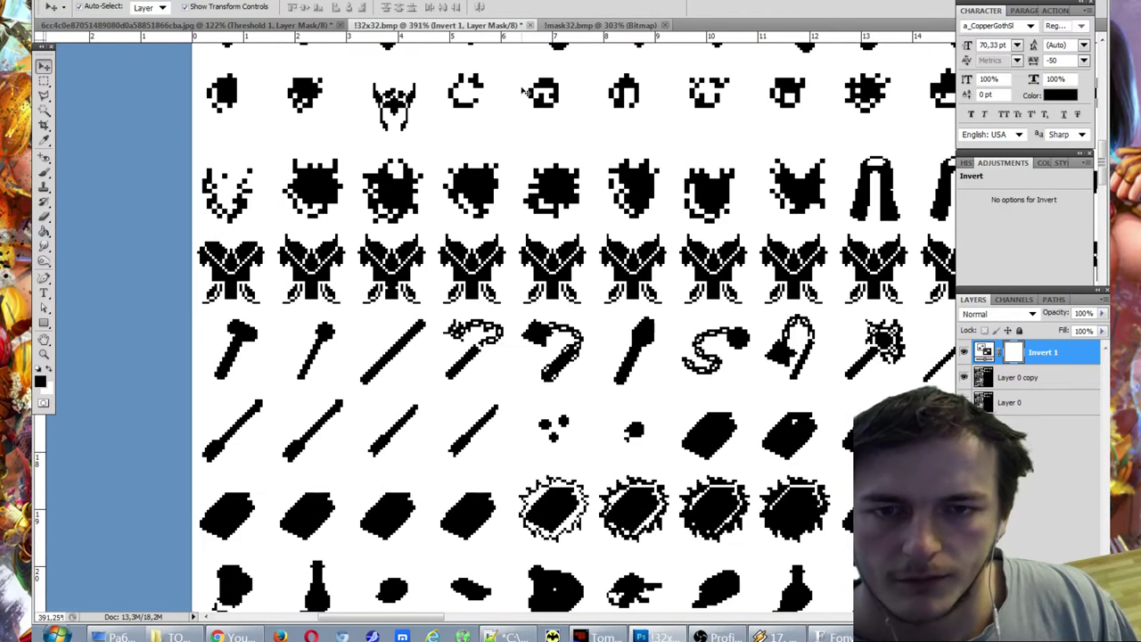
left_click(571, 27)
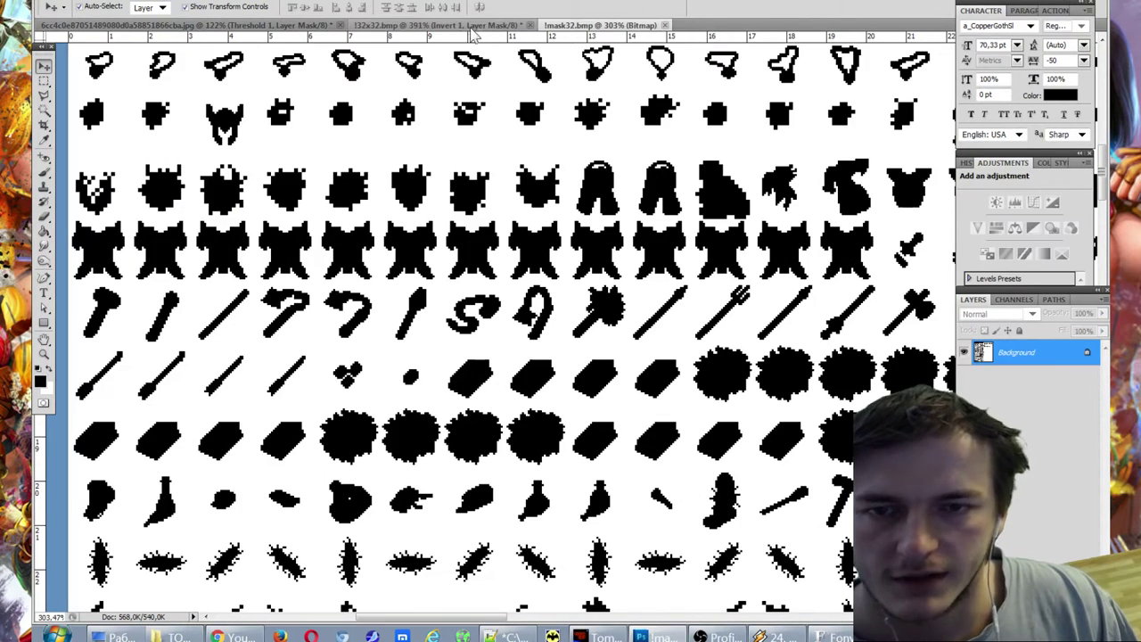
left_click(472, 26)
left_click(570, 25)
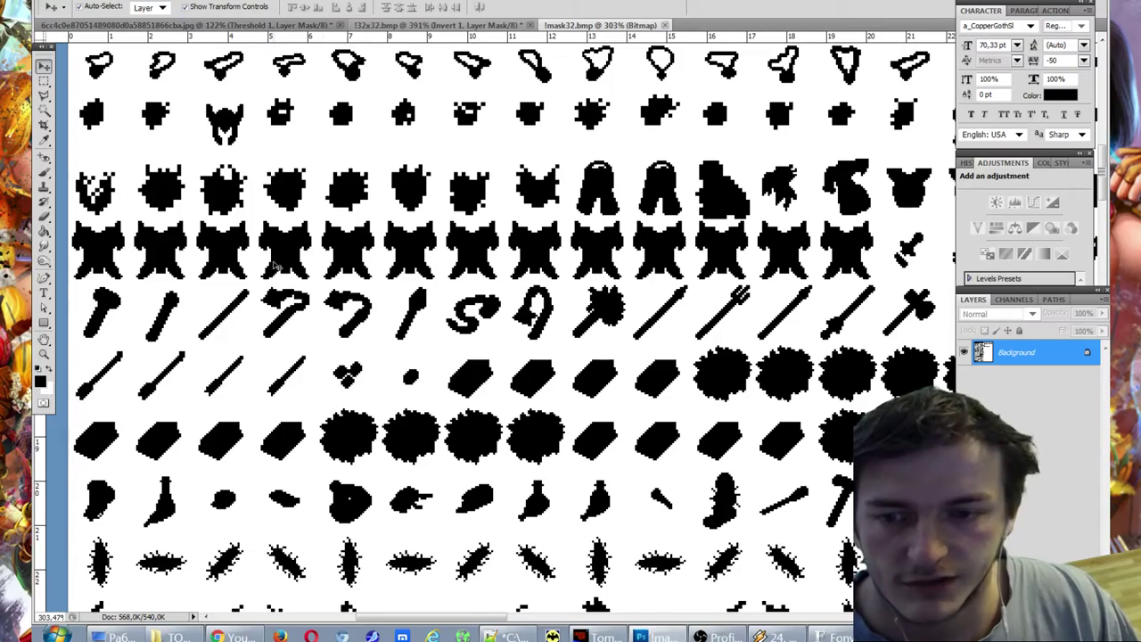
left_click(458, 27)
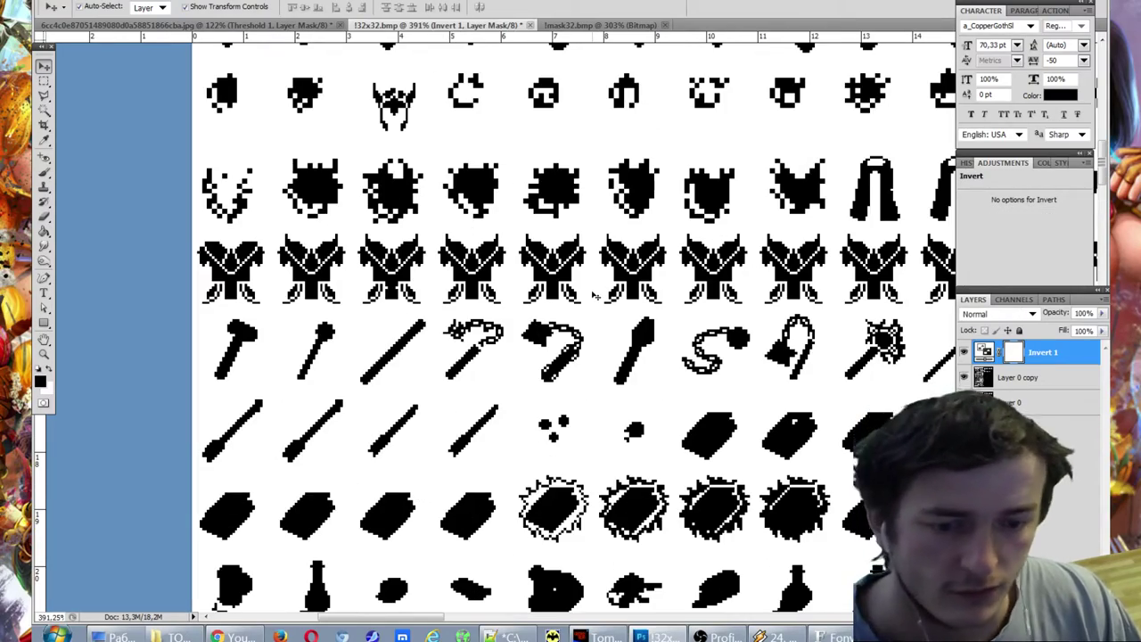
Step: Examine the inverted monster, character and item rows of !32x32.bmp up close and as a whole
scroll(593, 294, "down", 5)
scroll(660, 372, "up", 3)
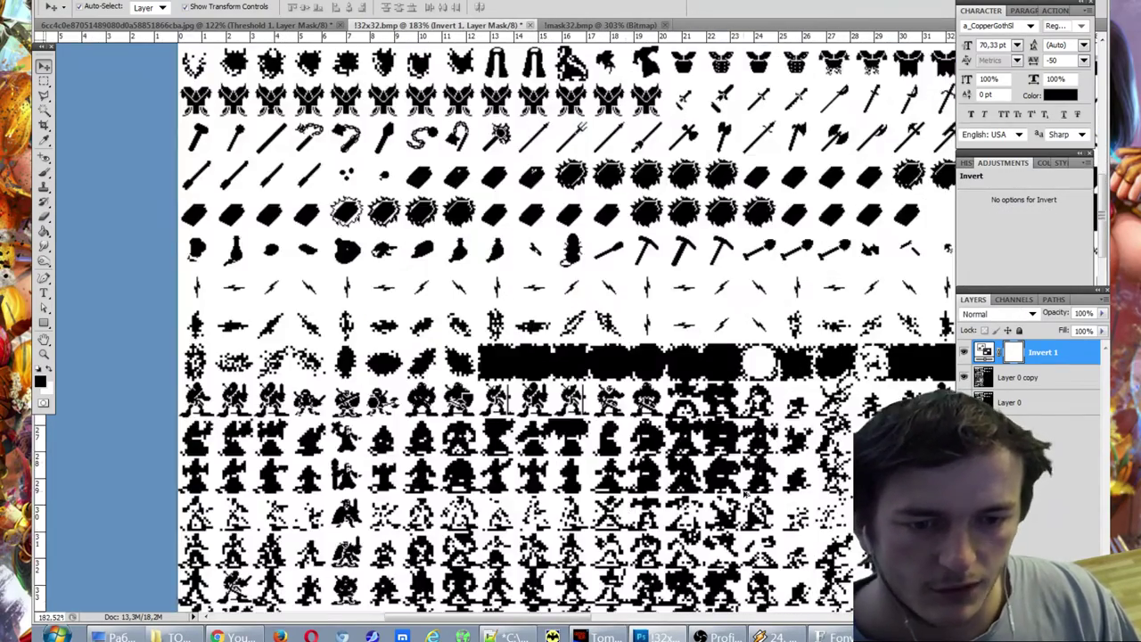
scroll(659, 512, "up", 3)
scroll(652, 504, "down", 3)
scroll(640, 483, "down", 6)
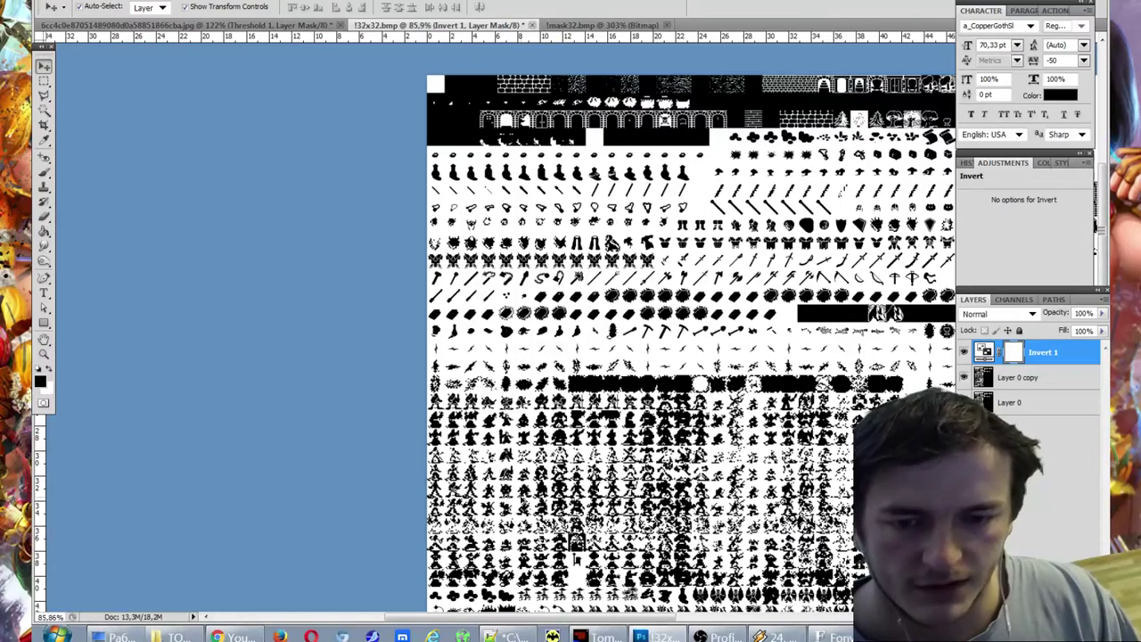
scroll(532, 508, "down", 1, "alt")
scroll(571, 499, "up", 5, "alt")
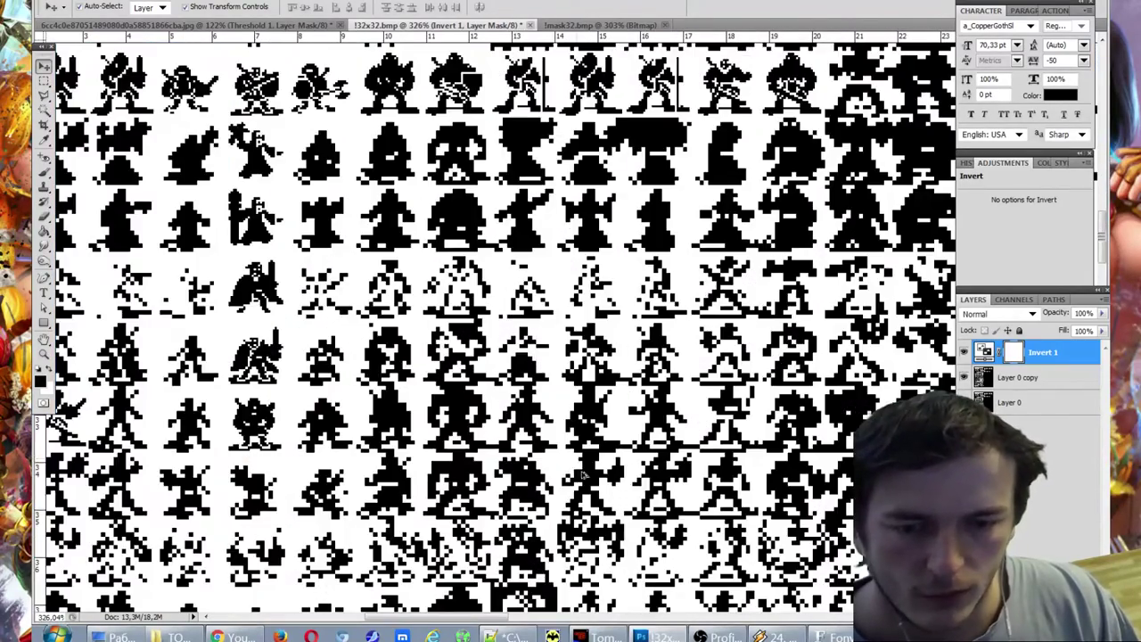
scroll(580, 463, "down", 5, "alt")
scroll(570, 277, "up", 5, "alt")
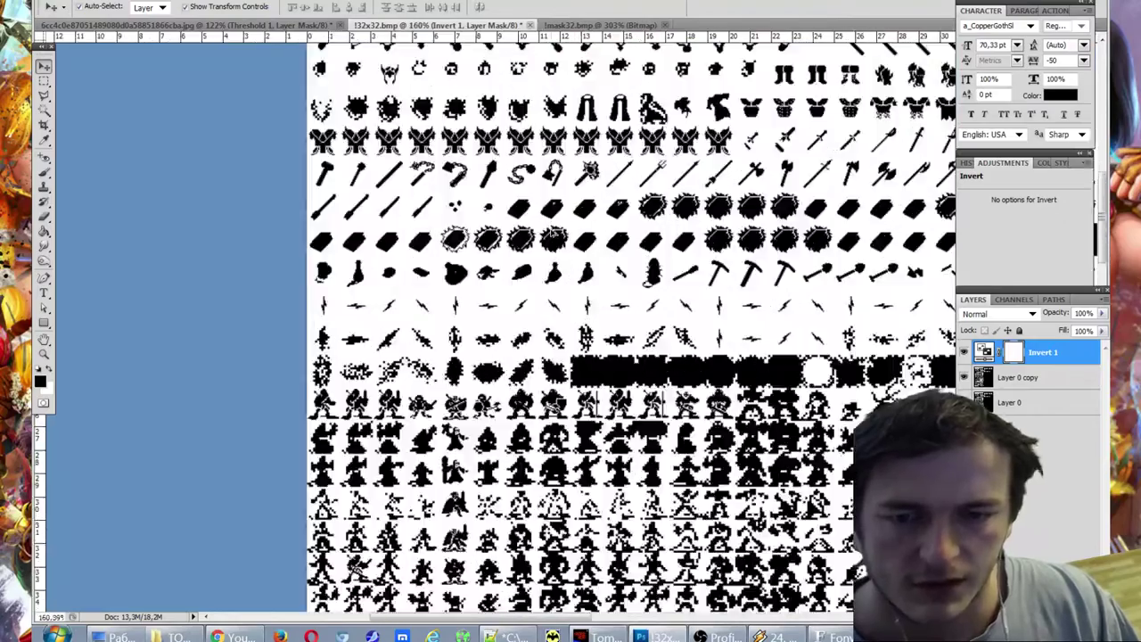
scroll(552, 230, "down", 5, "alt")
scroll(387, 203, "up", 5, "alt")
key("c")
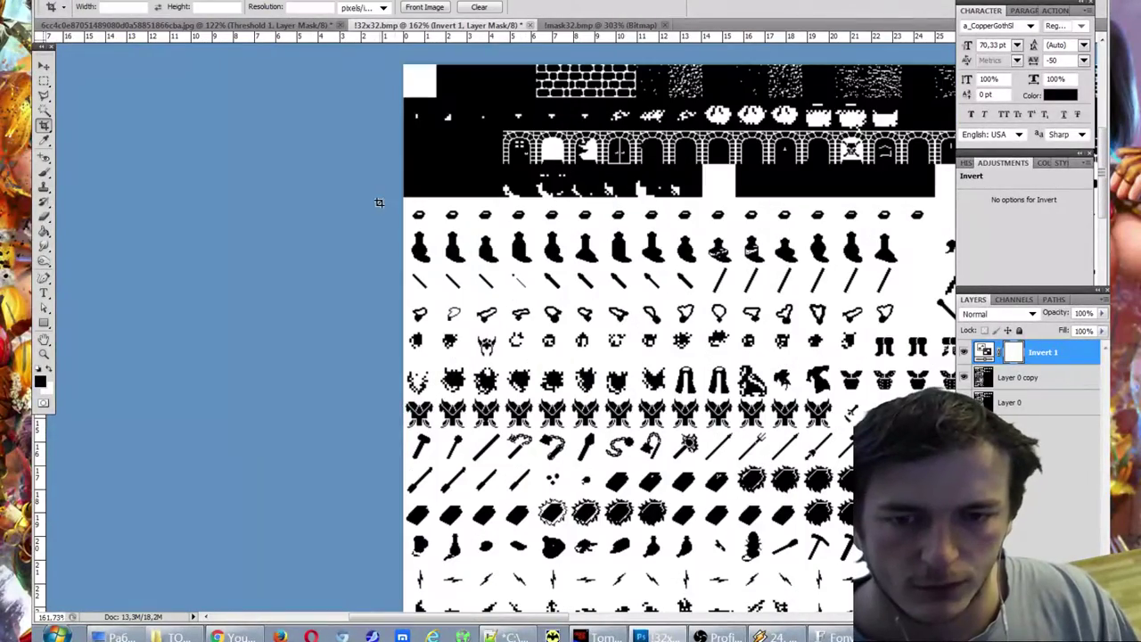
left_click_drag(813, 540, 887, 536)
key("Return")
key("ctrl+z")
key("ctrl+z")
Step: Revert !32x32.bmp to the Modify Threshold Layer history state, before the layers were merged
scroll(756, 408, "down", 5, "alt")
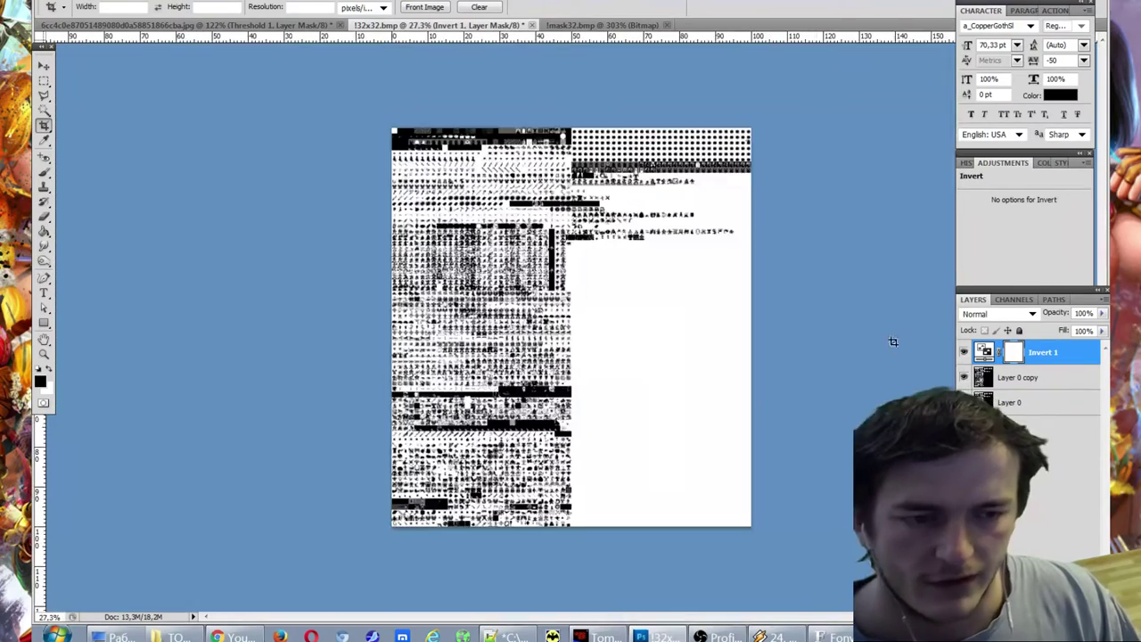
left_click(975, 164)
left_click(1029, 192)
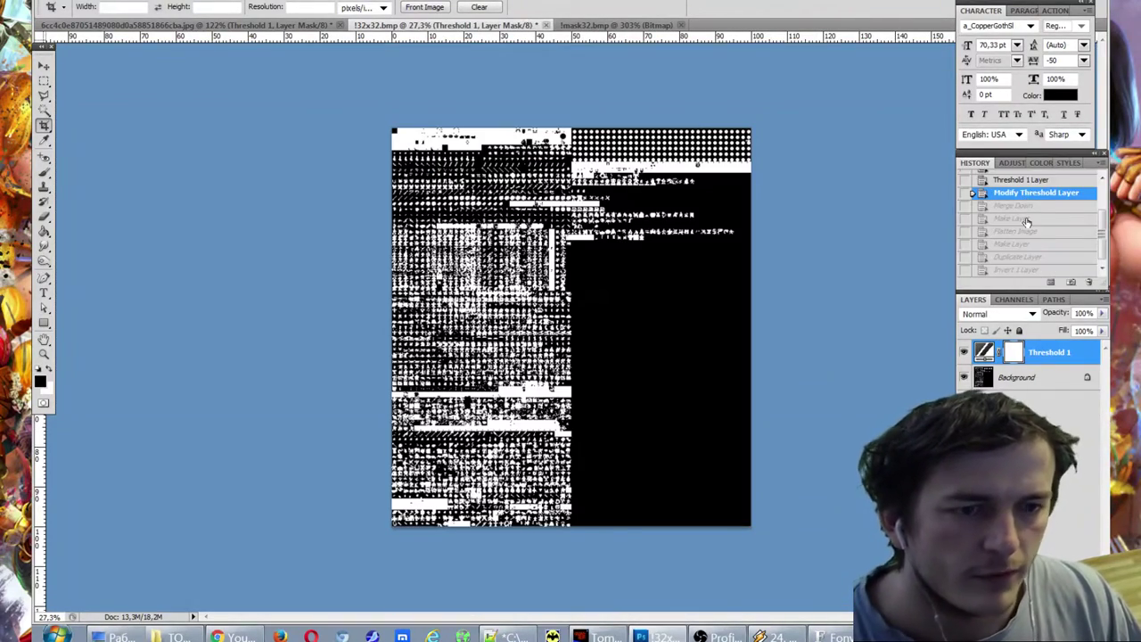
scroll(1025, 222, "up", 3)
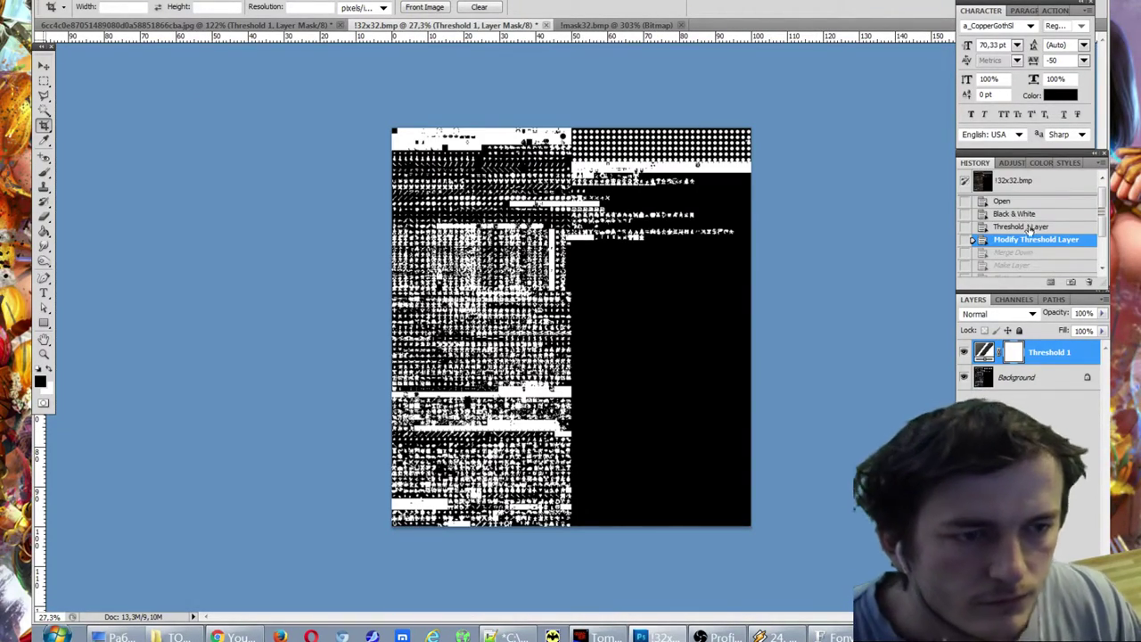
left_click(1030, 227)
left_click(1034, 240)
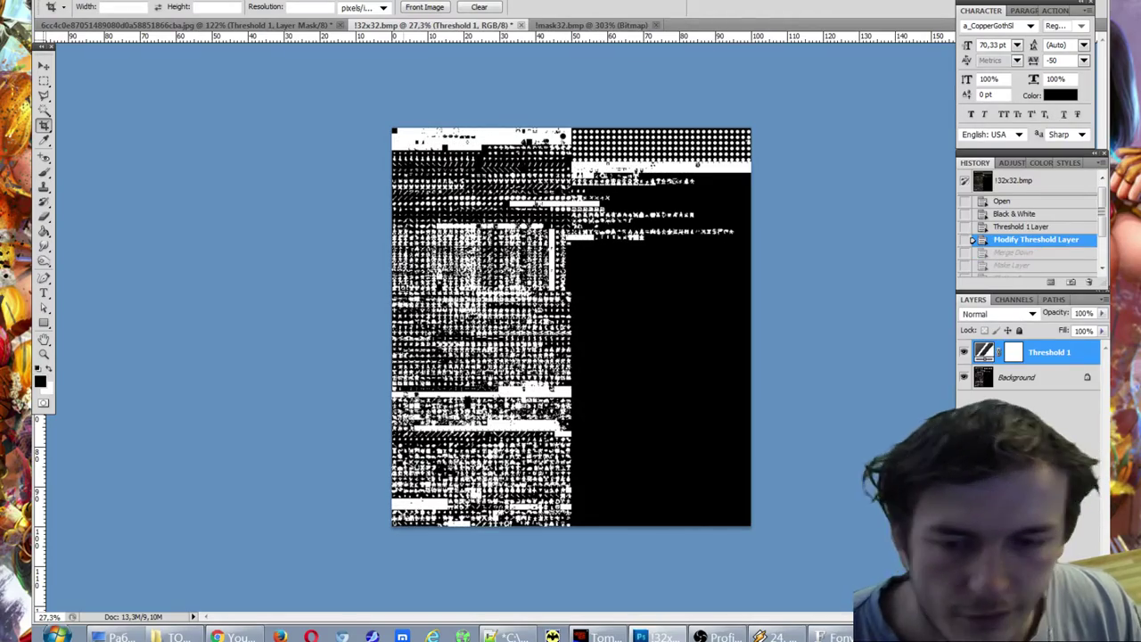
Step: Examine the white insect, angel and creature silhouettes in the monster rows of the thresholded !32x32.bmp
scroll(395, 351, "up", 9)
scroll(394, 354, "down", 1)
scroll(392, 354, "up", 2)
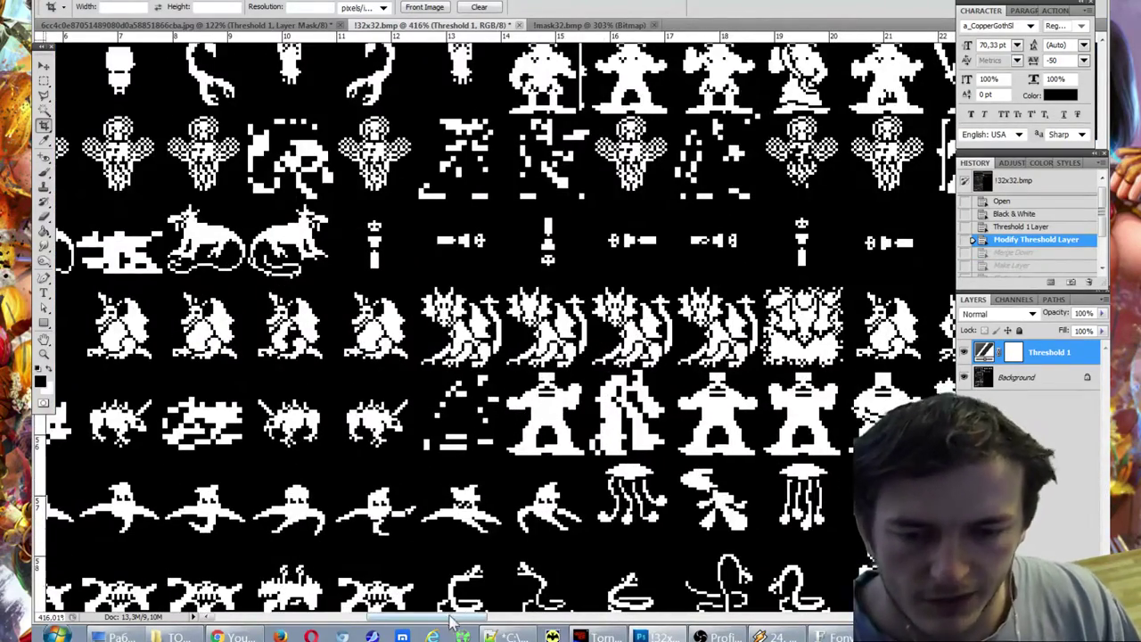
left_click_drag(450, 622, 410, 619)
scroll(410, 619, "up", 5)
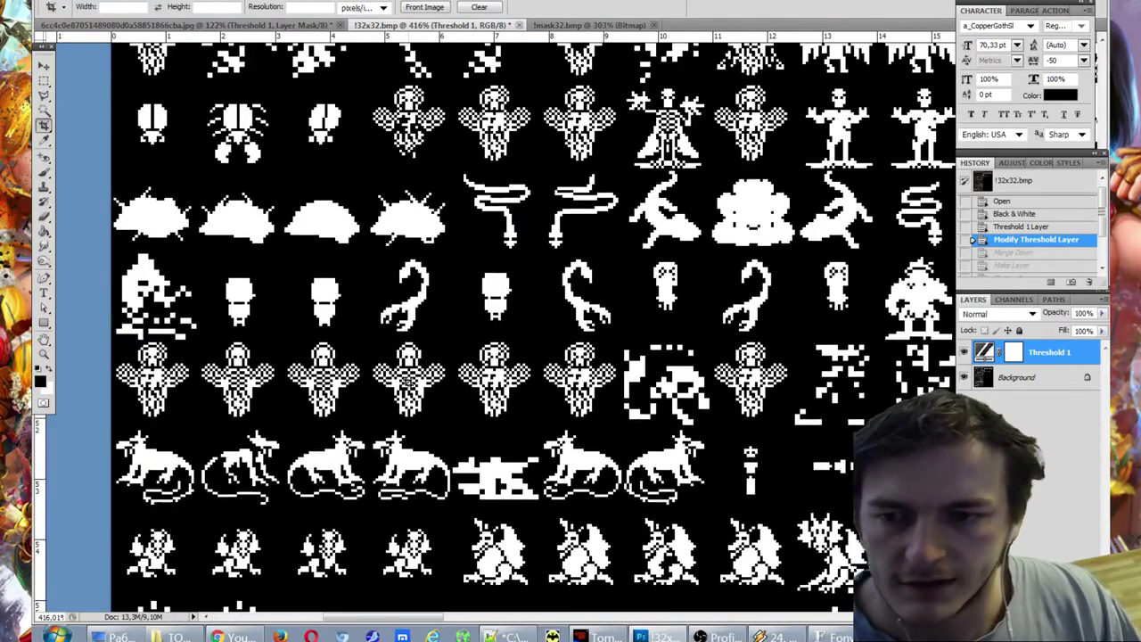
scroll(407, 381, "up", 3)
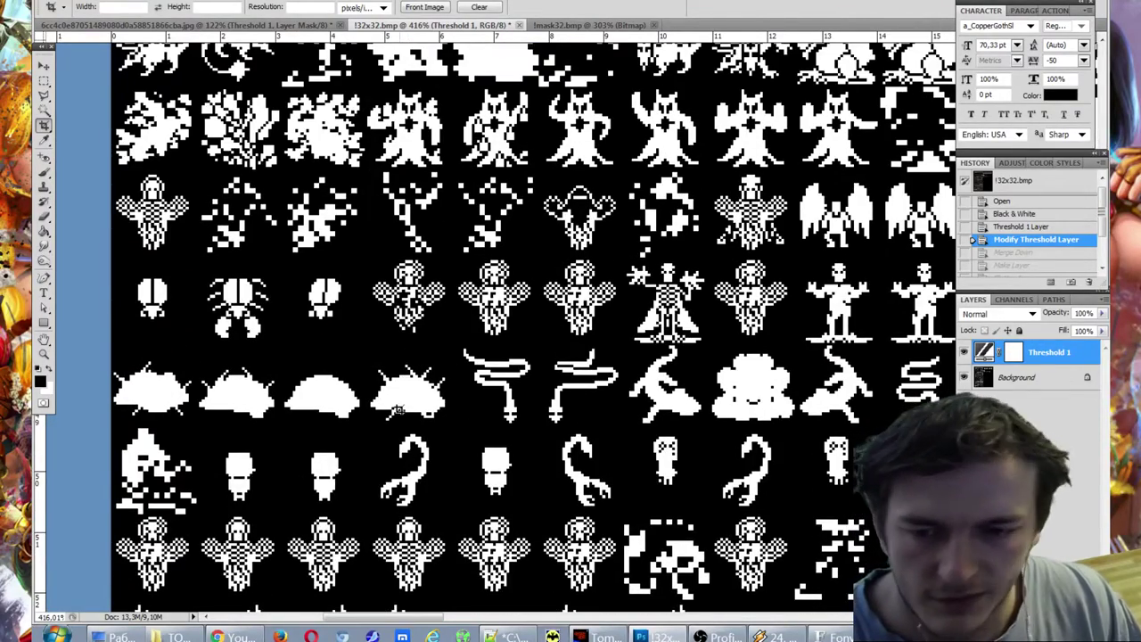
left_click_drag(495, 419, 536, 453)
key("Escape")
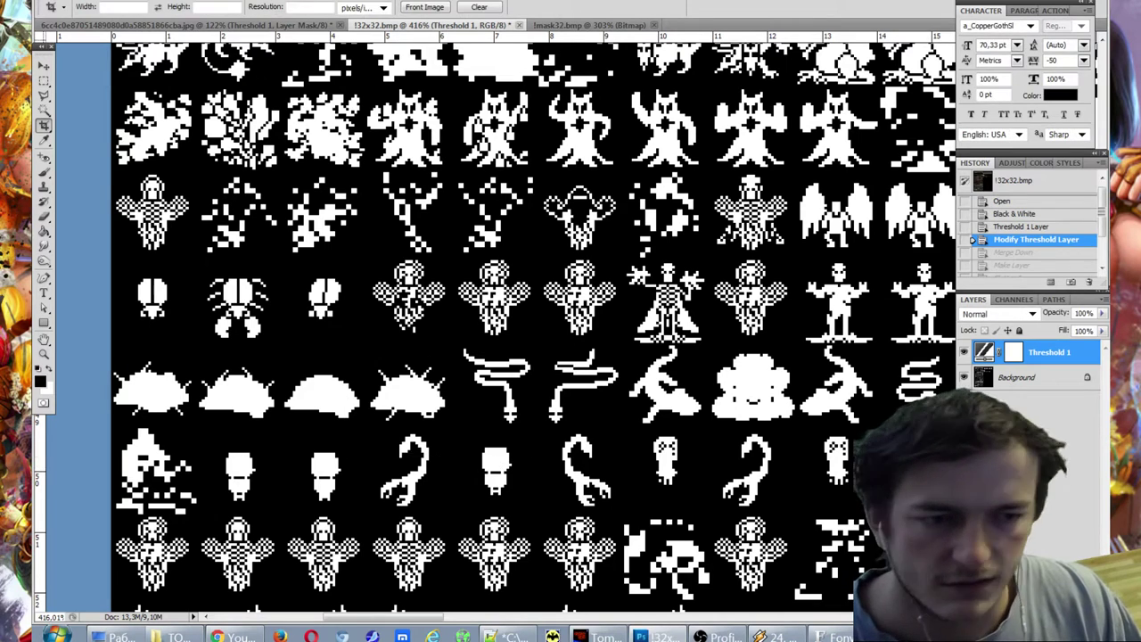
Step: Set the Threshold level to 65 and frame one winged figure's tile without cropping to it
left_click(1031, 609)
left_click(1032, 609)
left_click(1013, 164)
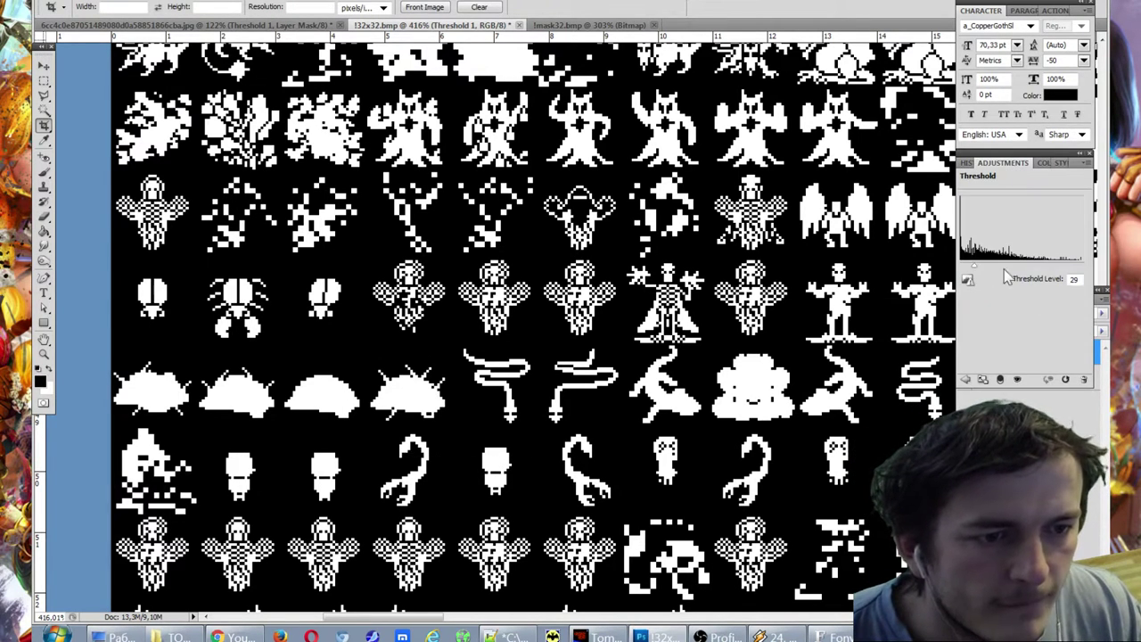
mouse_move(978, 274)
left_mouse_down()
mouse_move(1007, 275)
mouse_move(974, 266)
mouse_move(992, 264)
left_mouse_up()
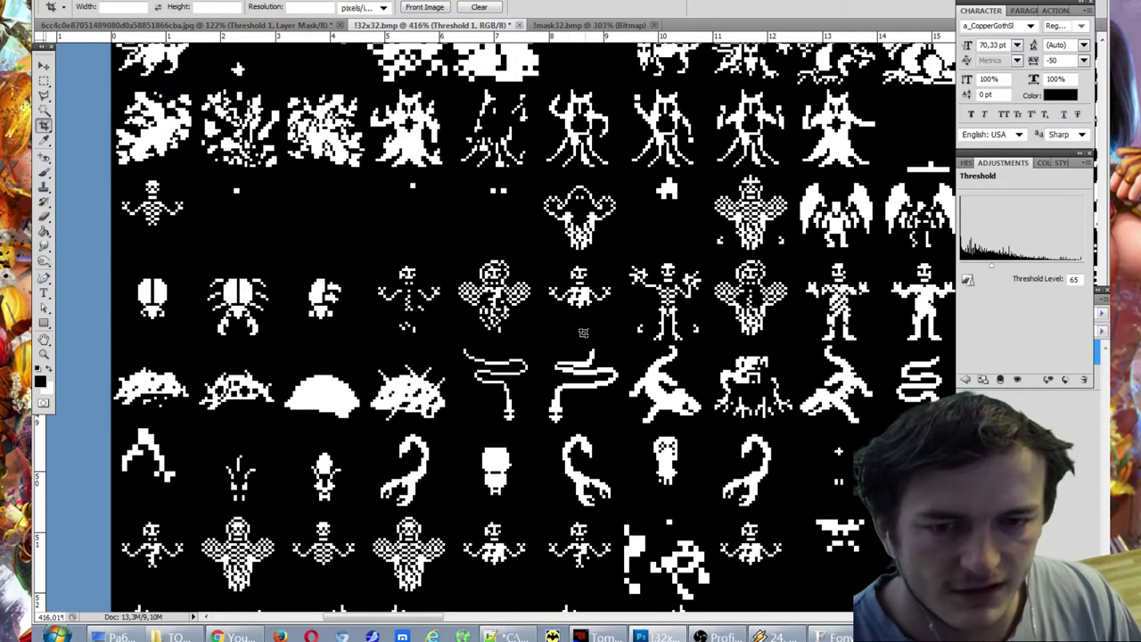
left_click_drag(583, 314, 612, 343)
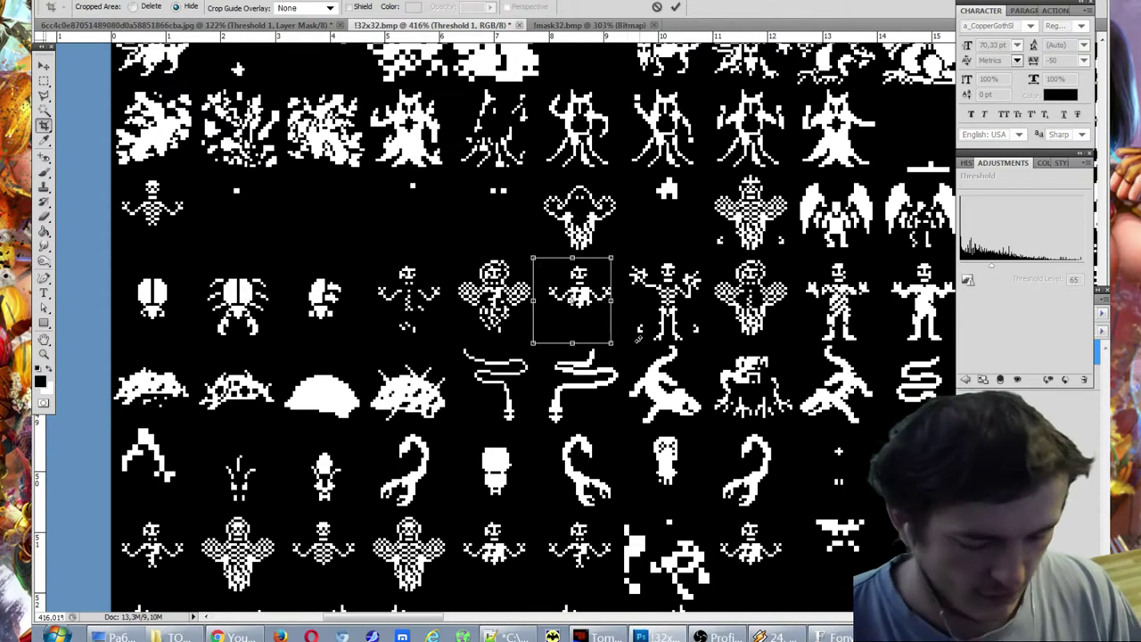
key("Escape")
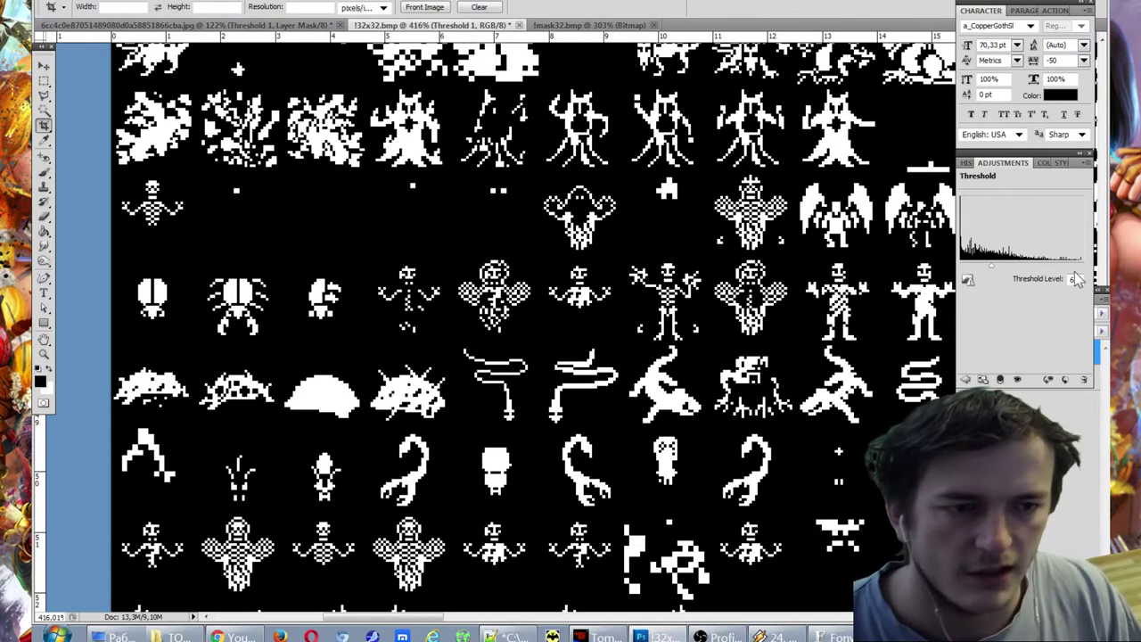
Step: Set the Threshold level to 41 and check the monster silhouettes across the tileset
mouse_move(996, 276)
left_mouse_down()
mouse_move(1027, 277)
mouse_move(970, 272)
mouse_move(1006, 281)
mouse_move(980, 278)
left_mouse_up()
scroll(771, 295, "down", 4)
scroll(771, 295, "down", 10)
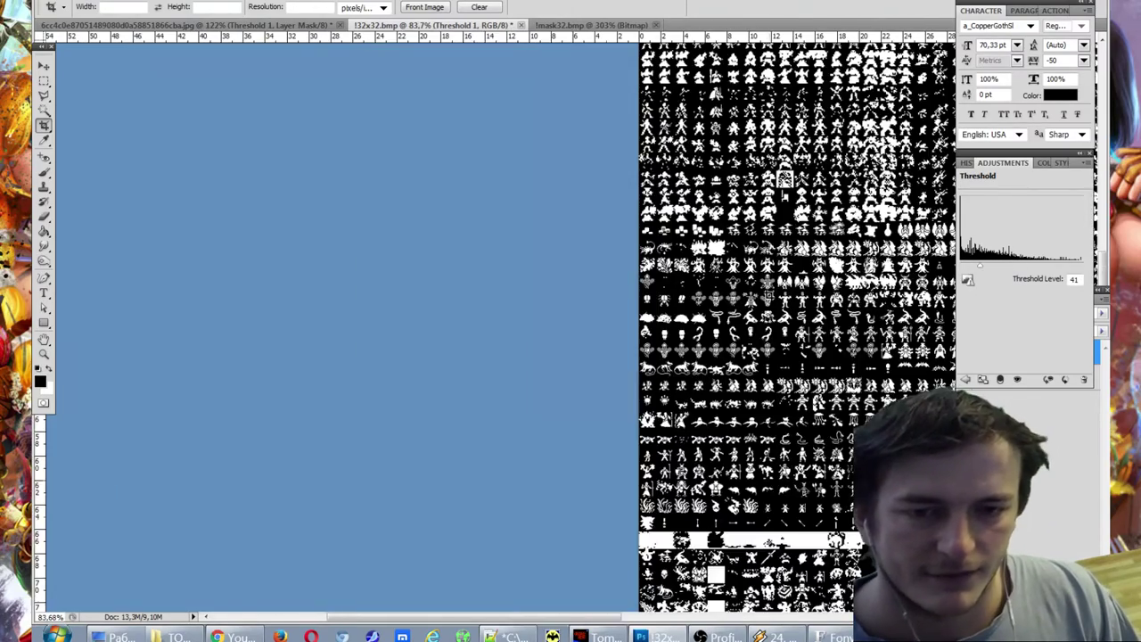
scroll(782, 241, "up", 10)
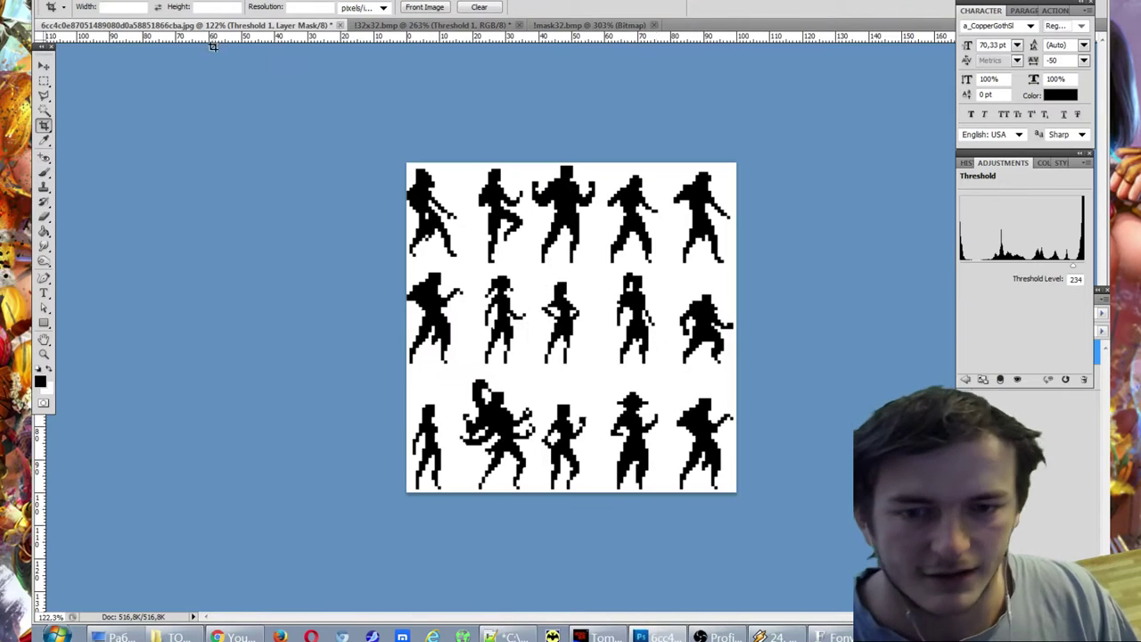
Step: Go back to the fighter silhouettes JPG and activate the Move tool
left_click(161, 25)
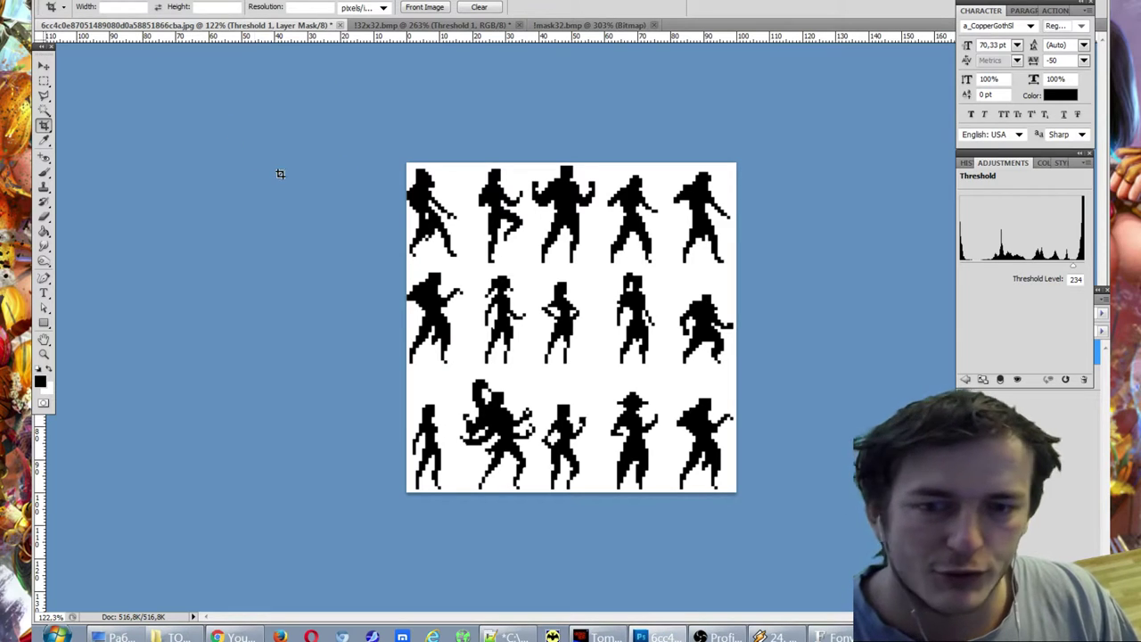
key("m")
left_click(44, 66)
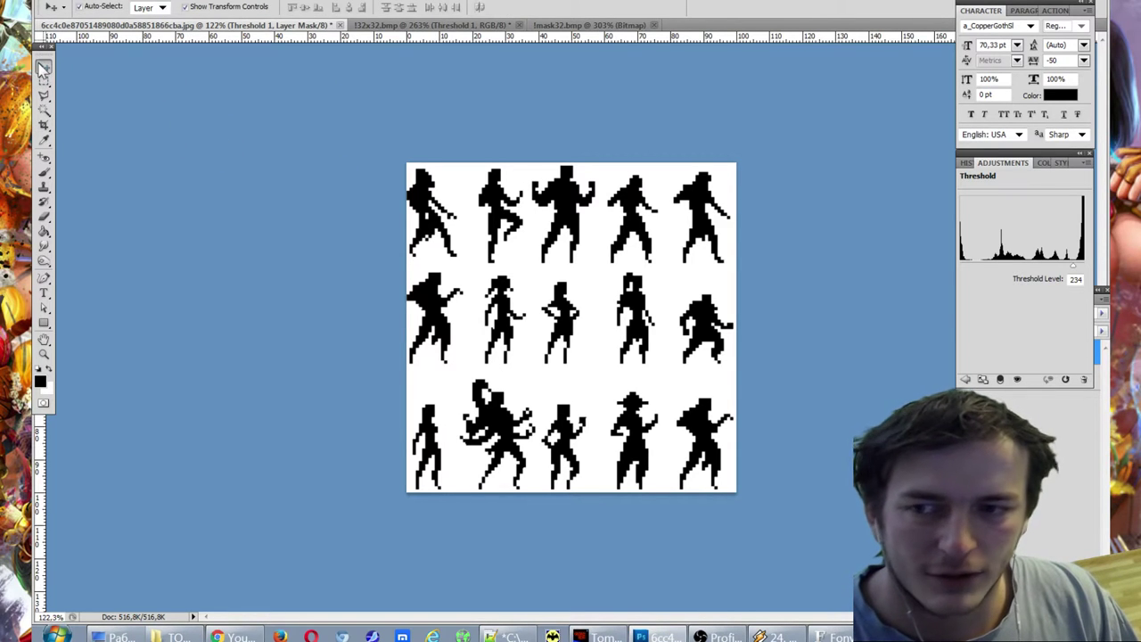
Step: Return to !32x32.bmp and set its Threshold adjustment layer's level to 53
left_click(392, 25)
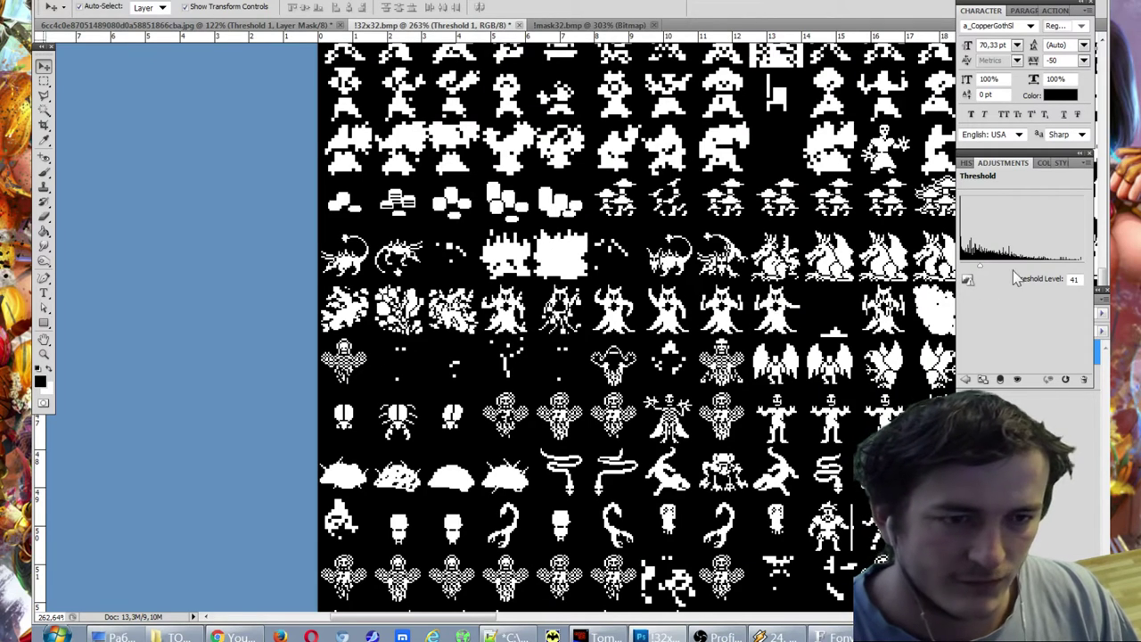
left_click(558, 272)
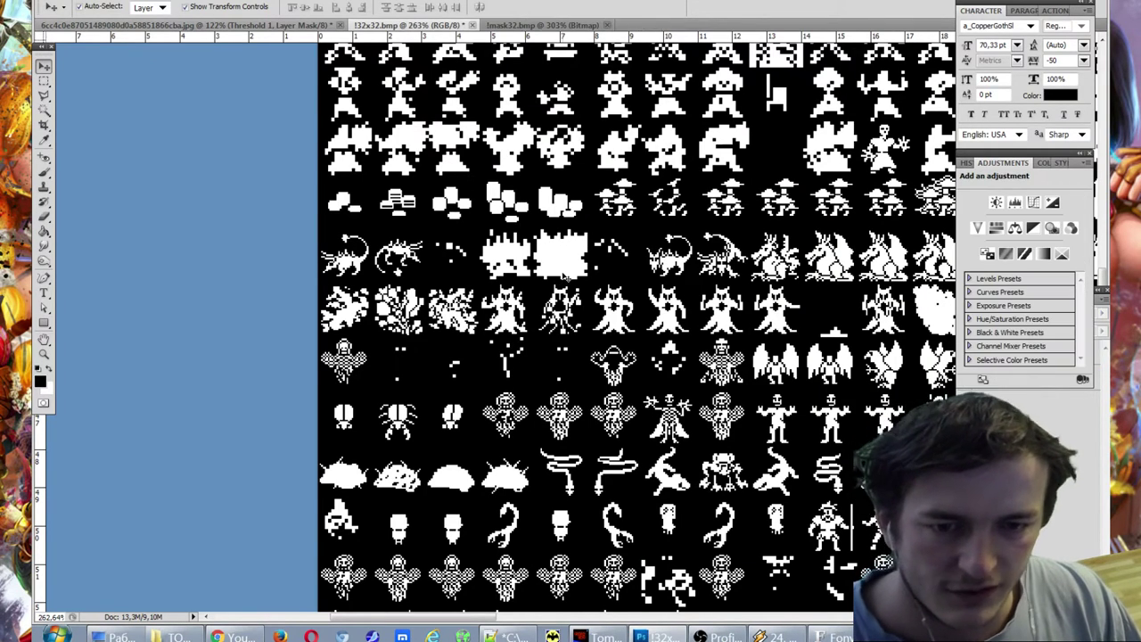
scroll(558, 272, "up", 4)
left_click(1074, 397)
left_click(966, 164)
left_click(1003, 163)
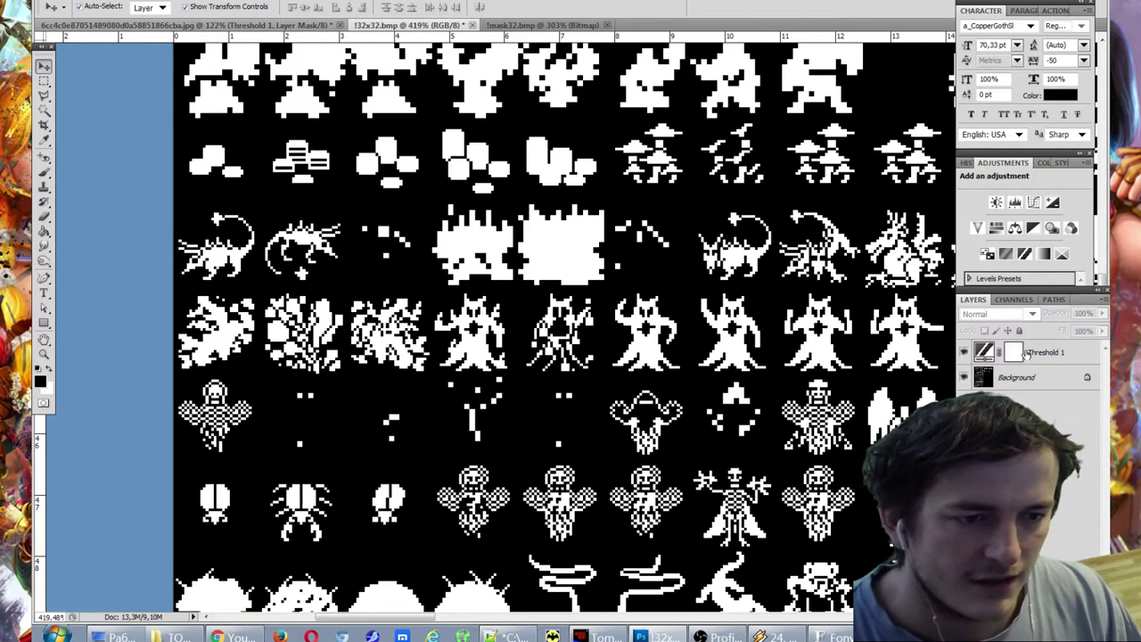
left_click(1024, 253)
mouse_move(982, 271)
left_mouse_down()
mouse_move(993, 272)
mouse_move(972, 273)
mouse_move(985, 272)
left_mouse_up()
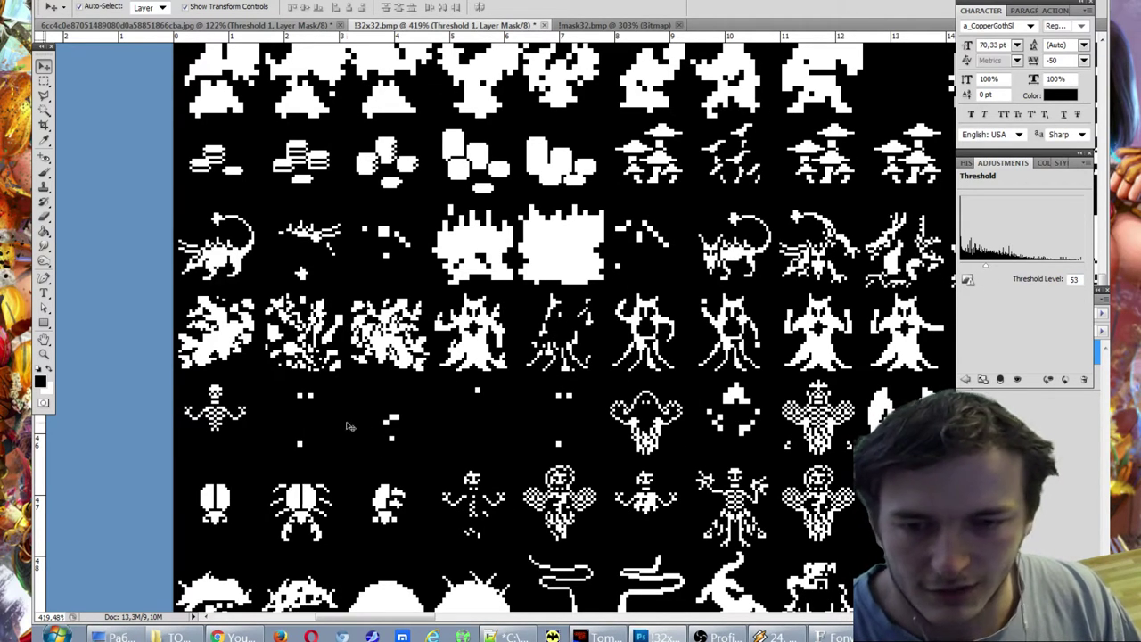
Step: Show the layer list and survey the whole thresholded !32x32.bmp sheet, from terrain and item tiles to monster rows
key("ctrl+e")
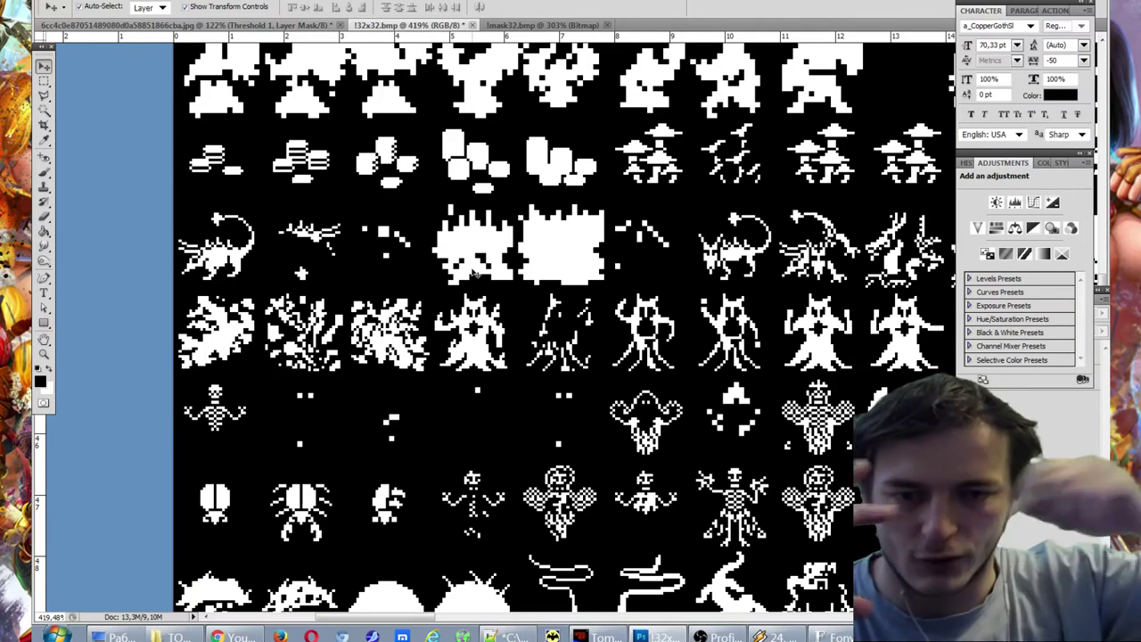
key("F7")
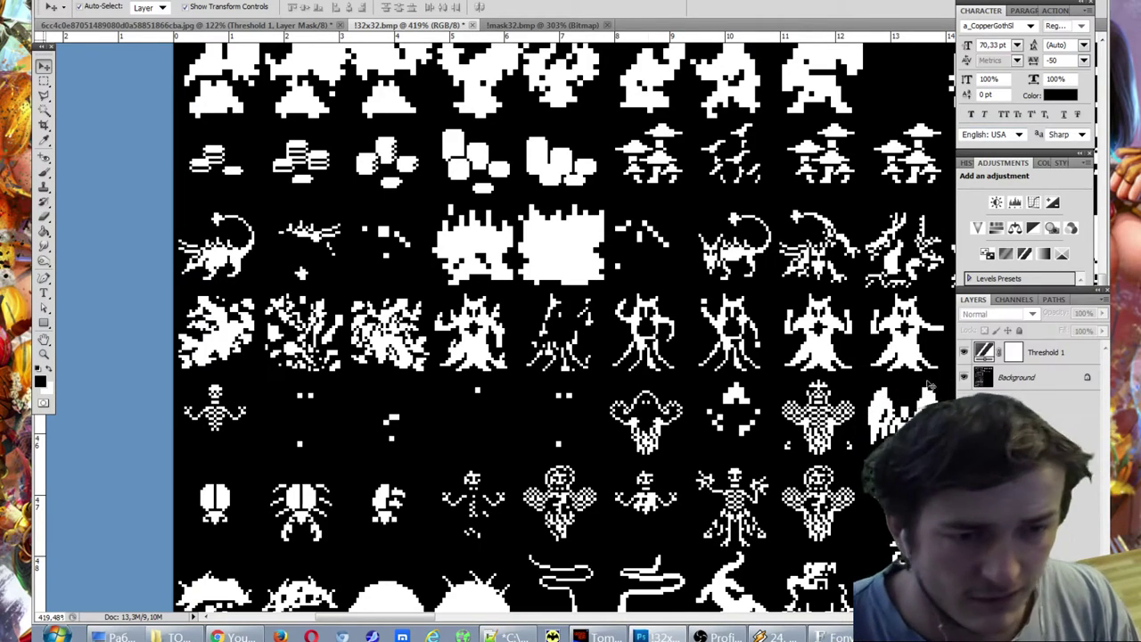
scroll(640, 339, "down", 12)
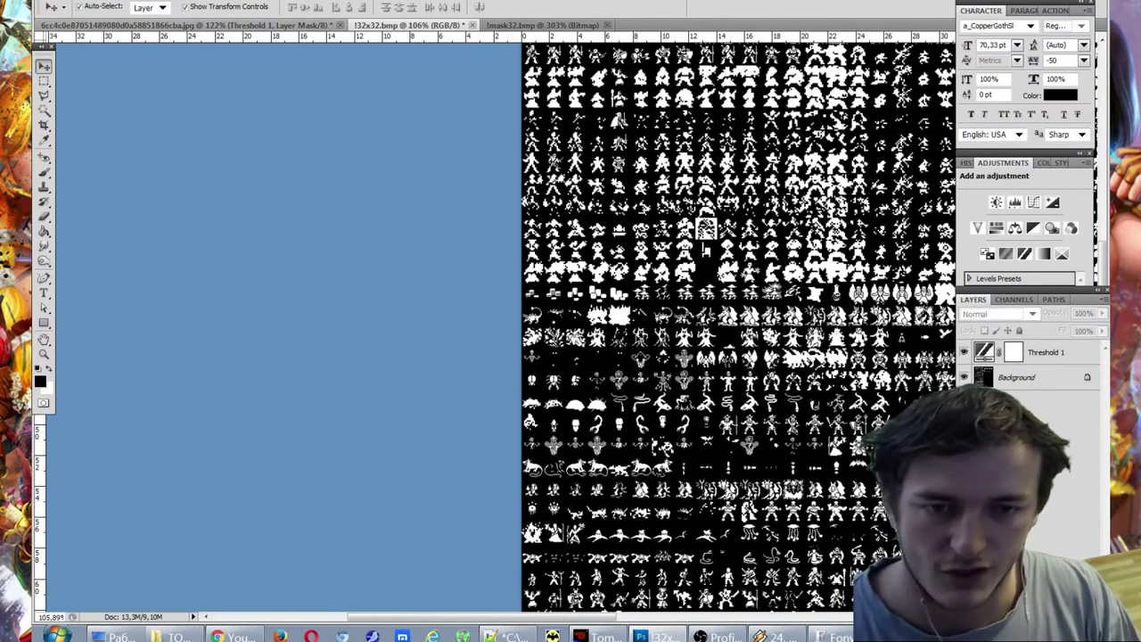
scroll(626, 329, "up", 4)
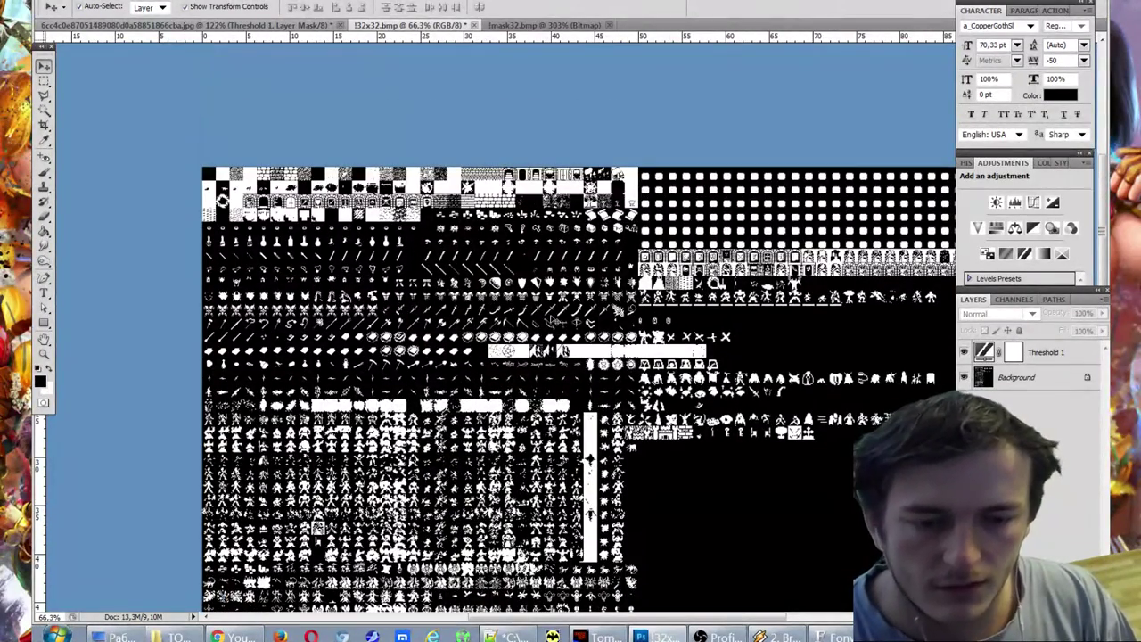
scroll(471, 295, "up", 3)
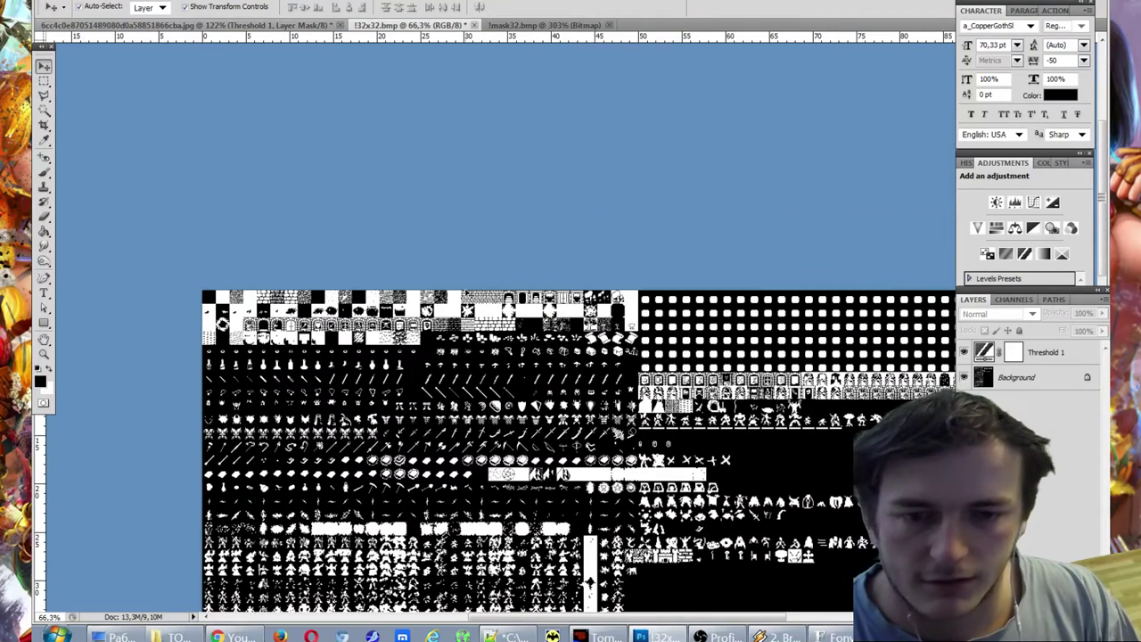
scroll(470, 295, "down", 5)
scroll(470, 295, "down", 2)
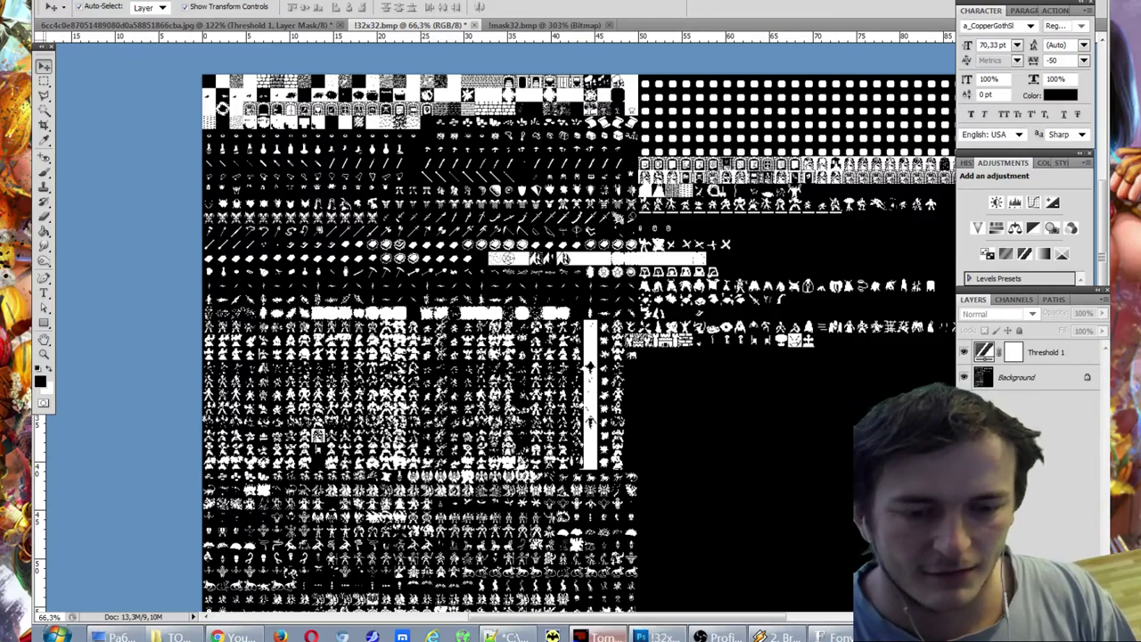
Step: Switch to TomeNET and on to Fony, and inspect the cat glyph and empty character slots in 21X31TG.FON
left_click(602, 636)
key("shift+Home")
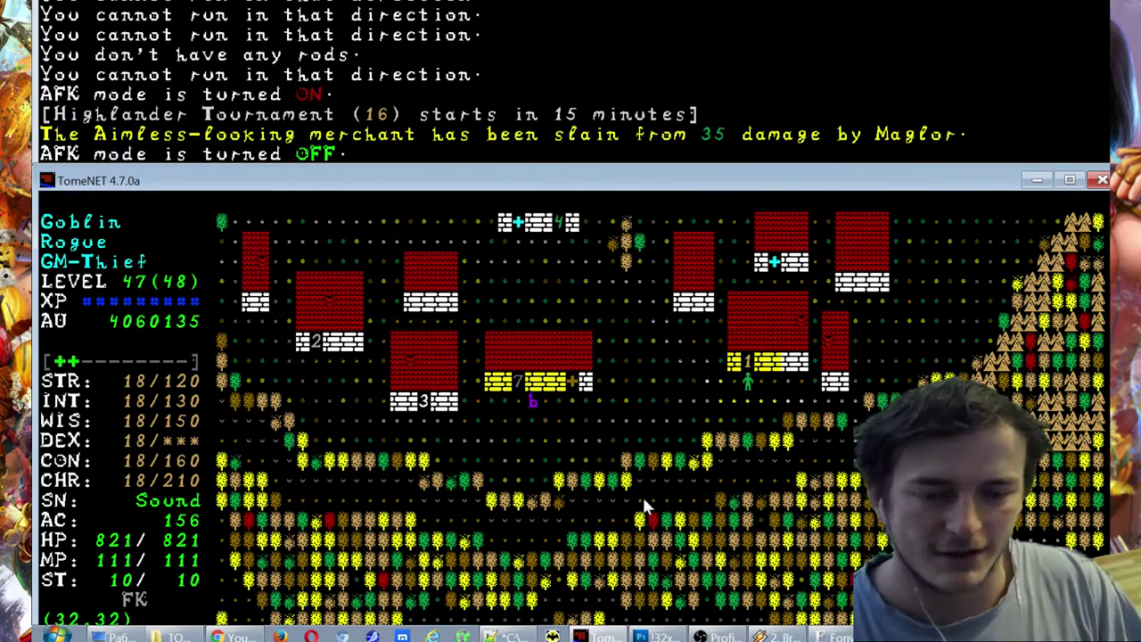
left_click(833, 637)
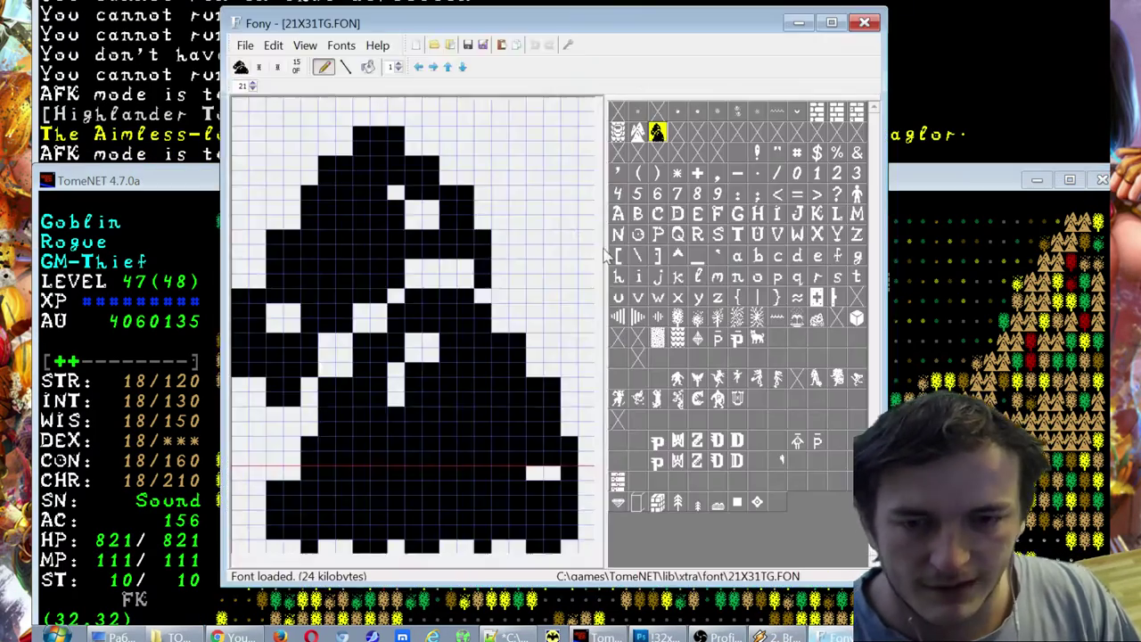
left_click(677, 338)
left_click(697, 358)
left_click(719, 418)
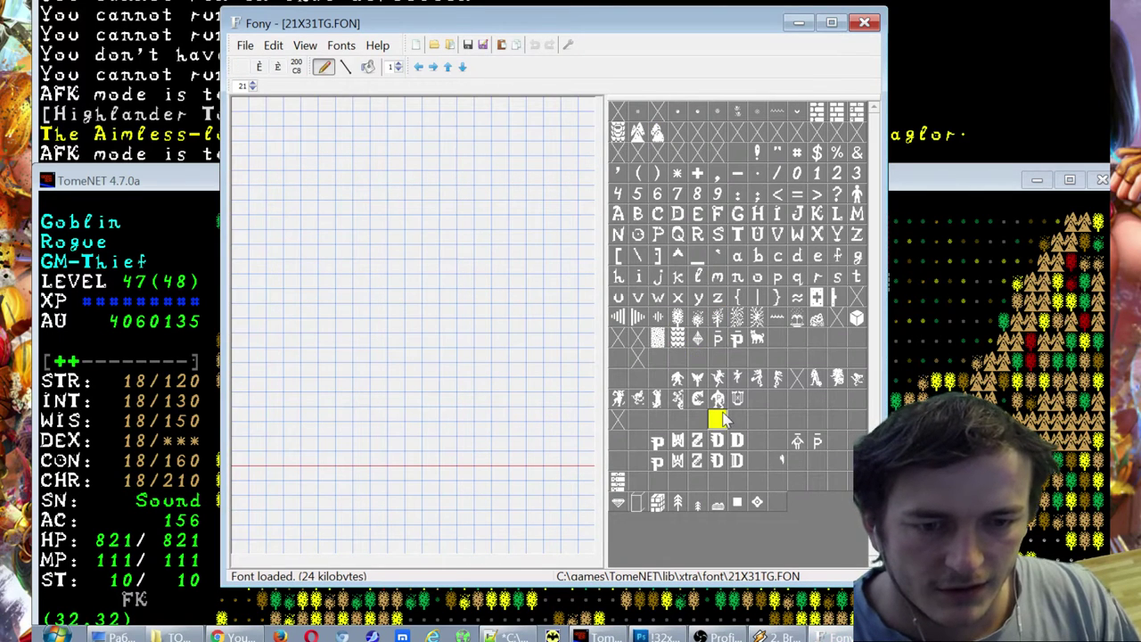
left_click(679, 361)
left_click(678, 377)
left_click(697, 358)
left_click(756, 337)
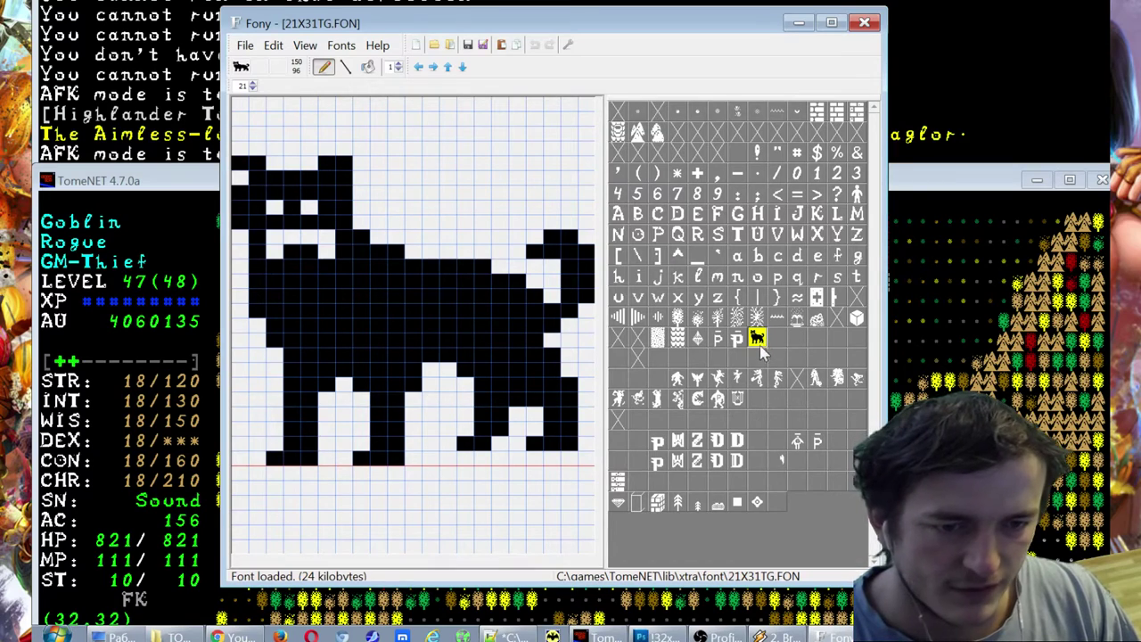
left_click(777, 339)
left_click(757, 338)
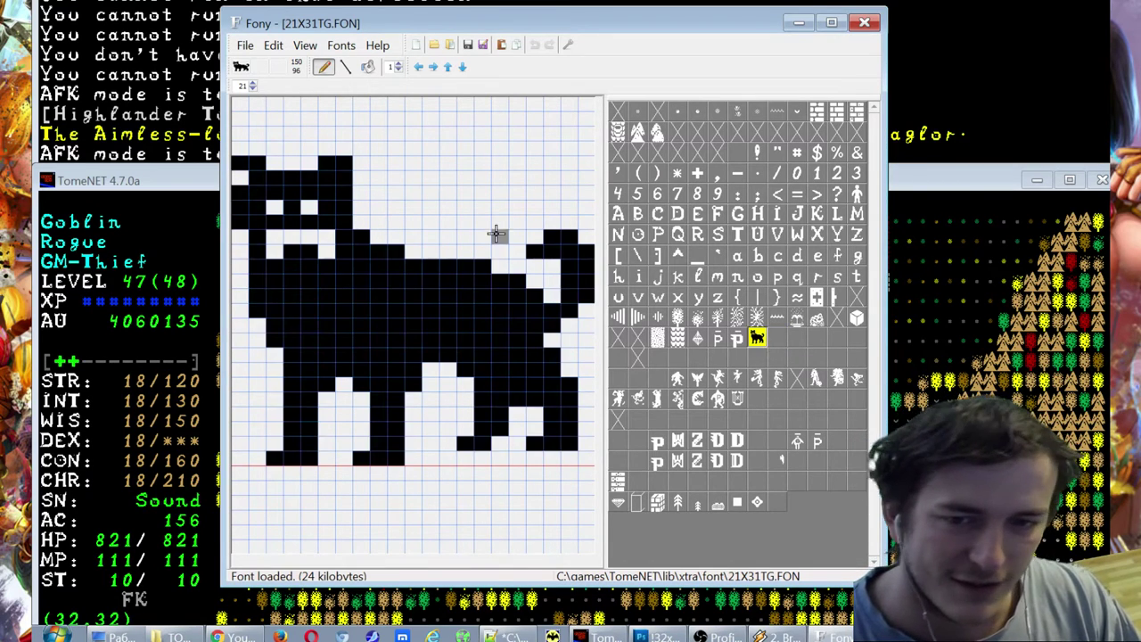
Step: Check the TomeNET town map, then return to Photoshop and examine the item and weapon silhouettes in !32x32.bmp
left_click(931, 326)
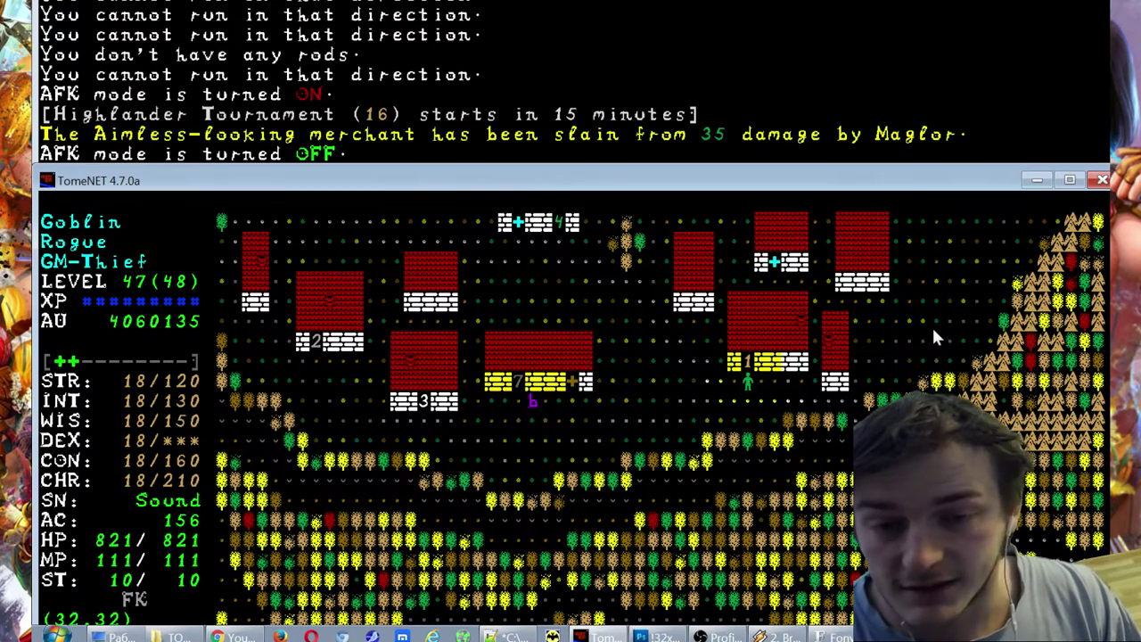
left_click(247, 633)
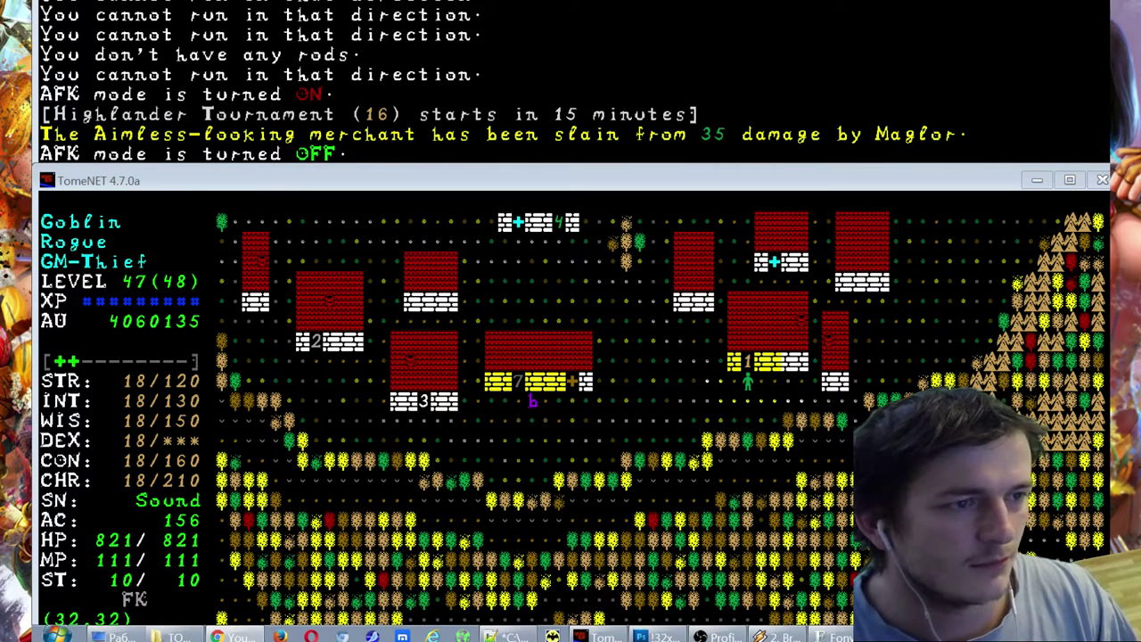
left_click(828, 634)
left_click(664, 636)
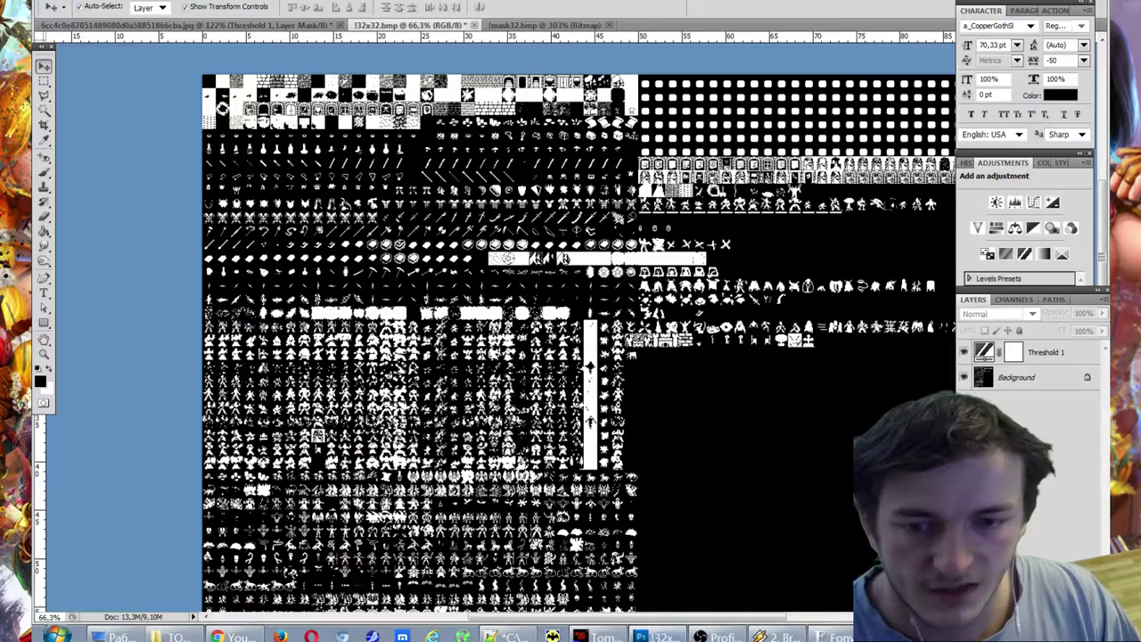
scroll(386, 228, "up", 5)
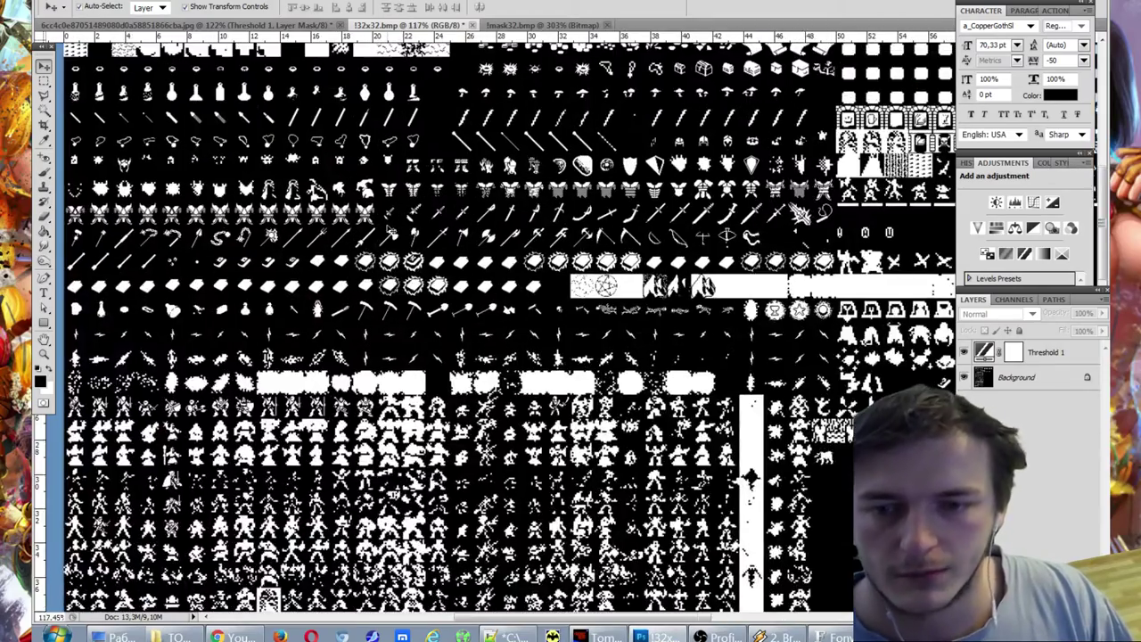
scroll(357, 227, "up", 2)
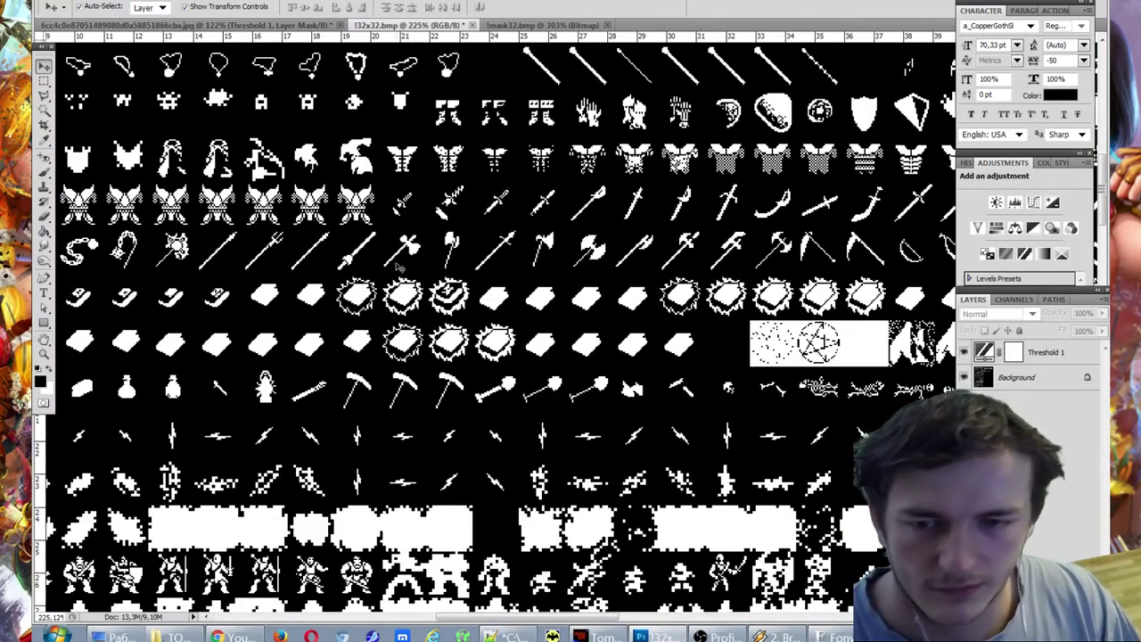
scroll(352, 205, "up", 1)
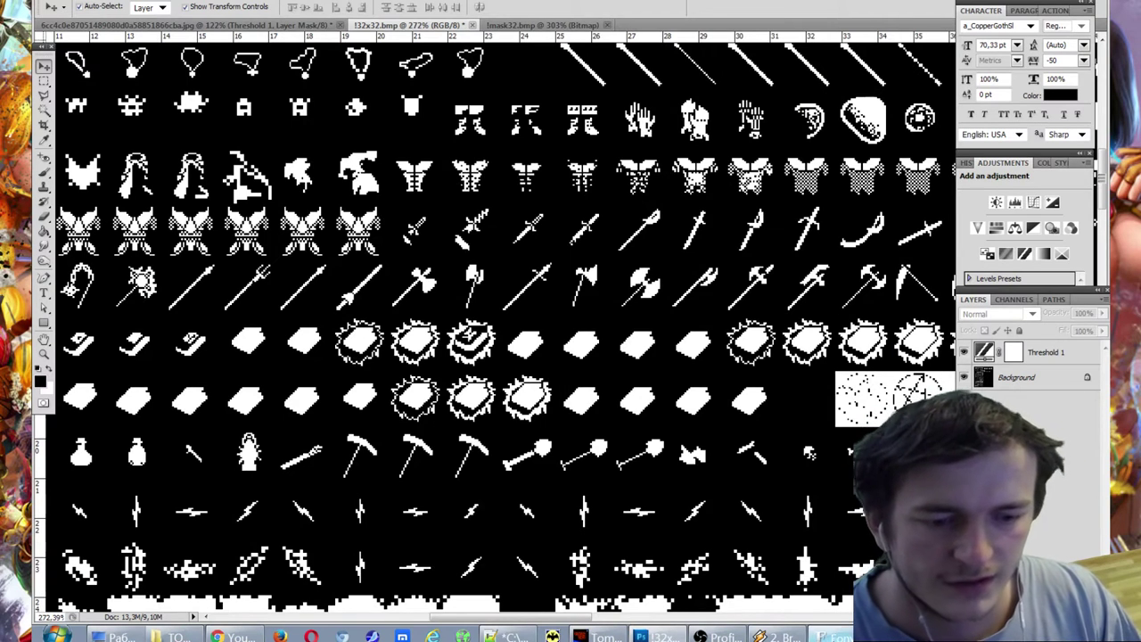
Step: Switch to Fony and compare the bare tree, letter R and backtick glyphs with the font's unused slots
left_click(829, 635)
left_click(717, 318)
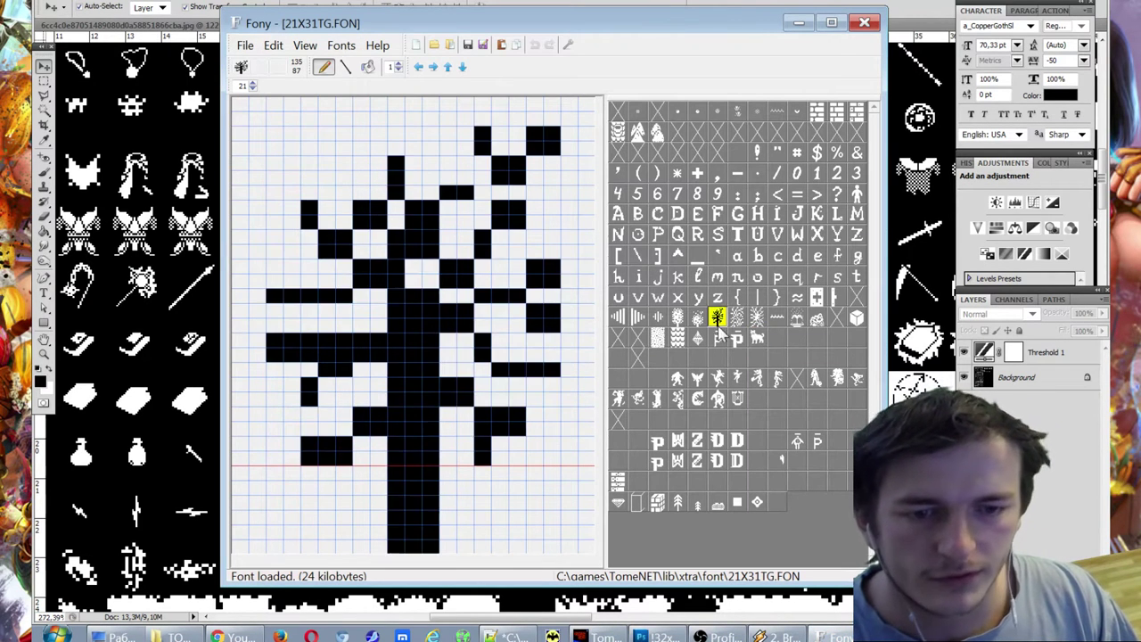
left_click(717, 255)
left_click(776, 337)
left_click(814, 377)
left_click(697, 234)
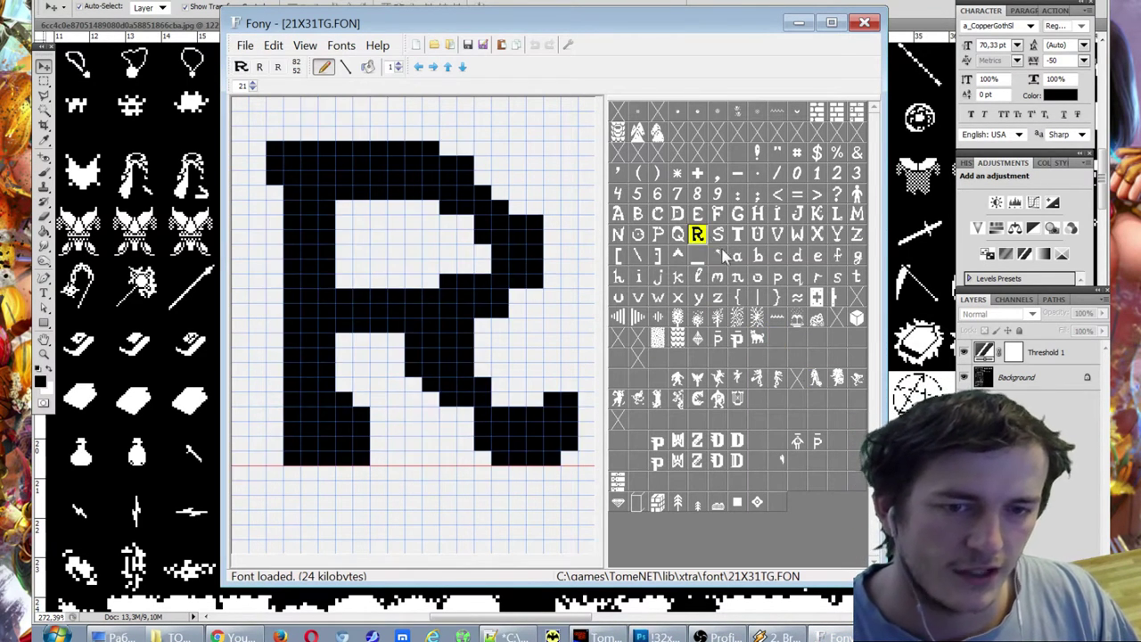
left_click(777, 318)
left_click(716, 256)
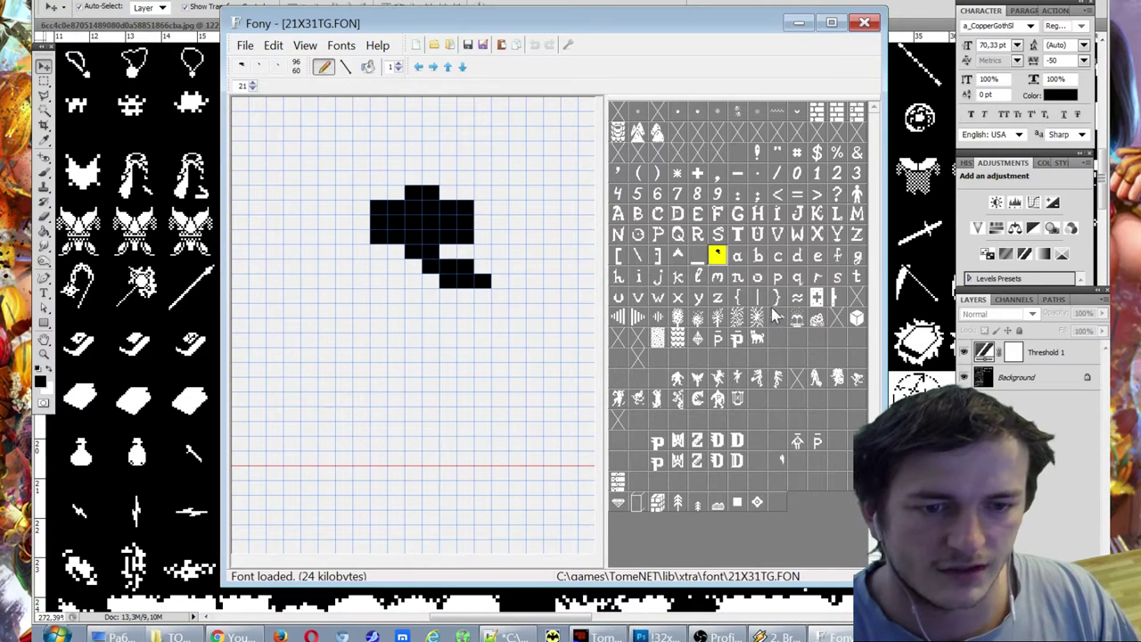
left_click(772, 317)
left_click(718, 256)
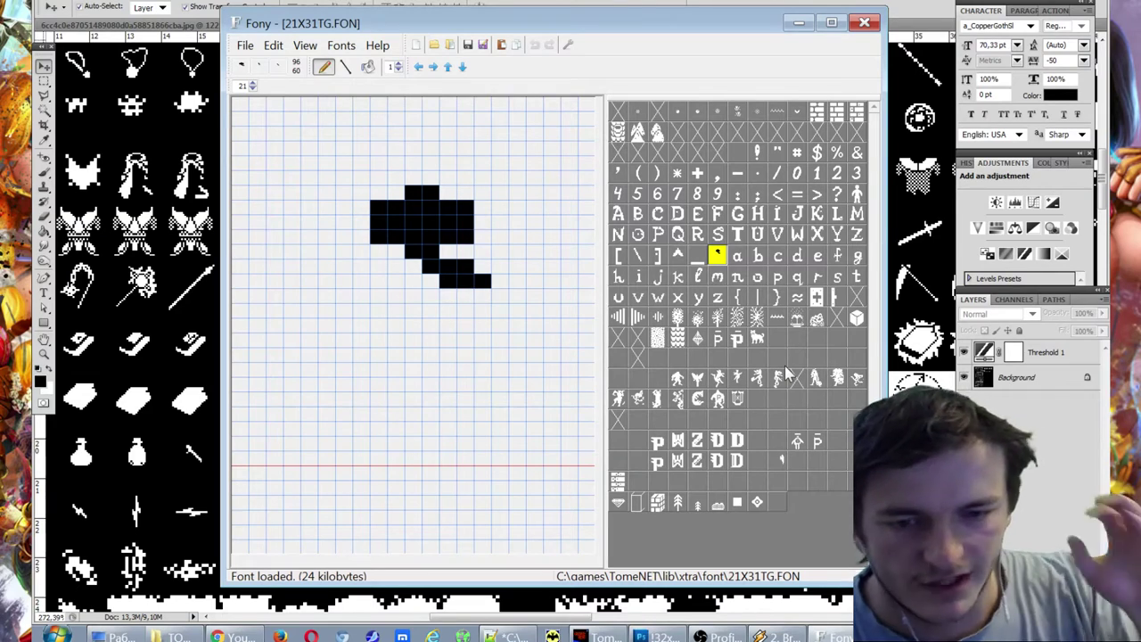
Step: View the Q, closing bracket and P glyphs in the font
left_click(678, 233)
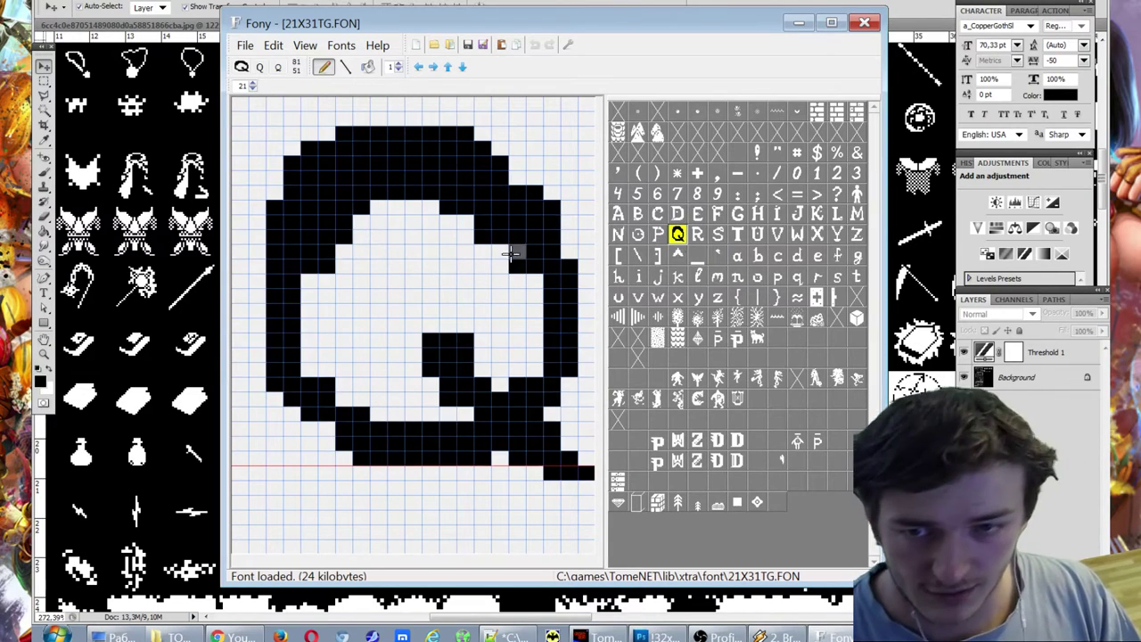
mouse_move(270, 30)
left_mouse_down()
mouse_move(299, 114)
mouse_move(289, 25)
left_mouse_up()
left_click(663, 262)
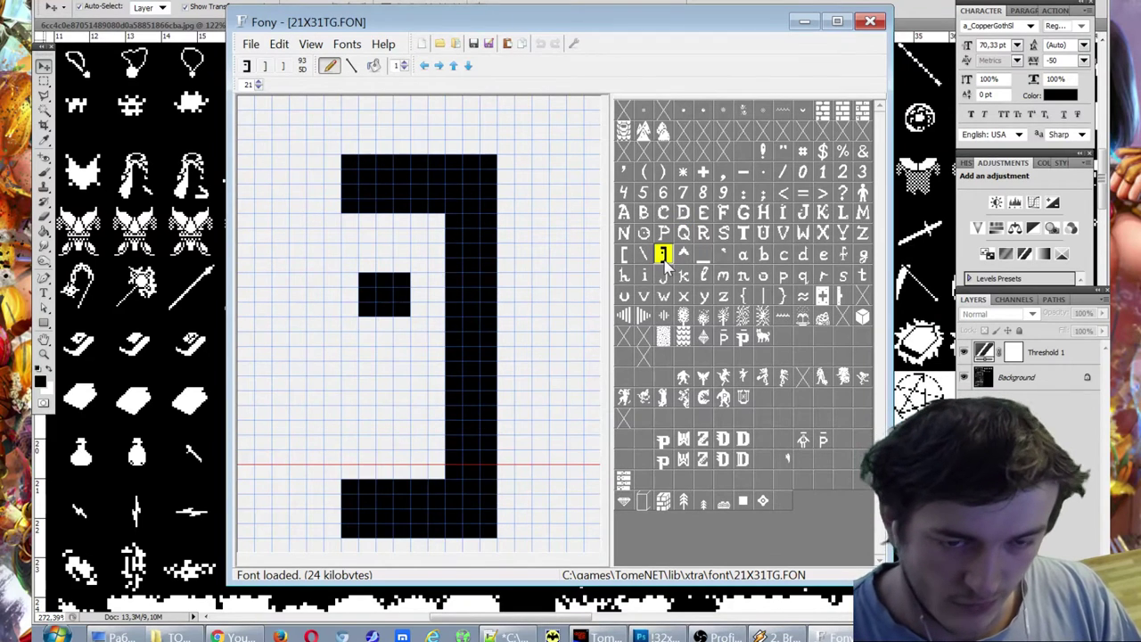
left_click(663, 233)
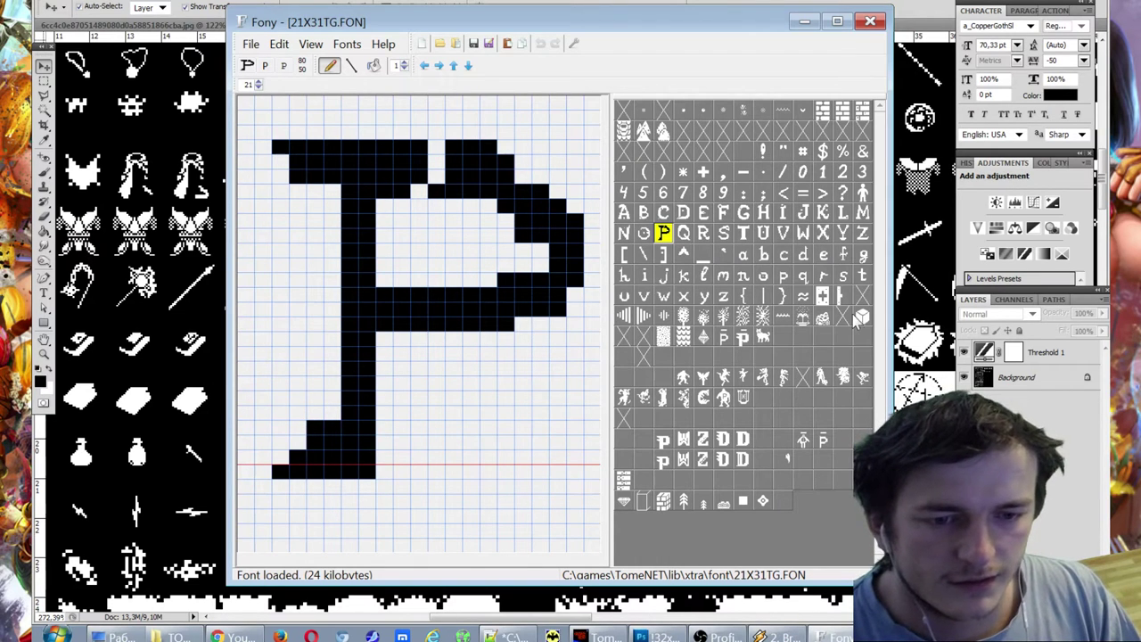
Step: View the cat glyph again and look through the nearby slots up to empty character 171
left_click(763, 337)
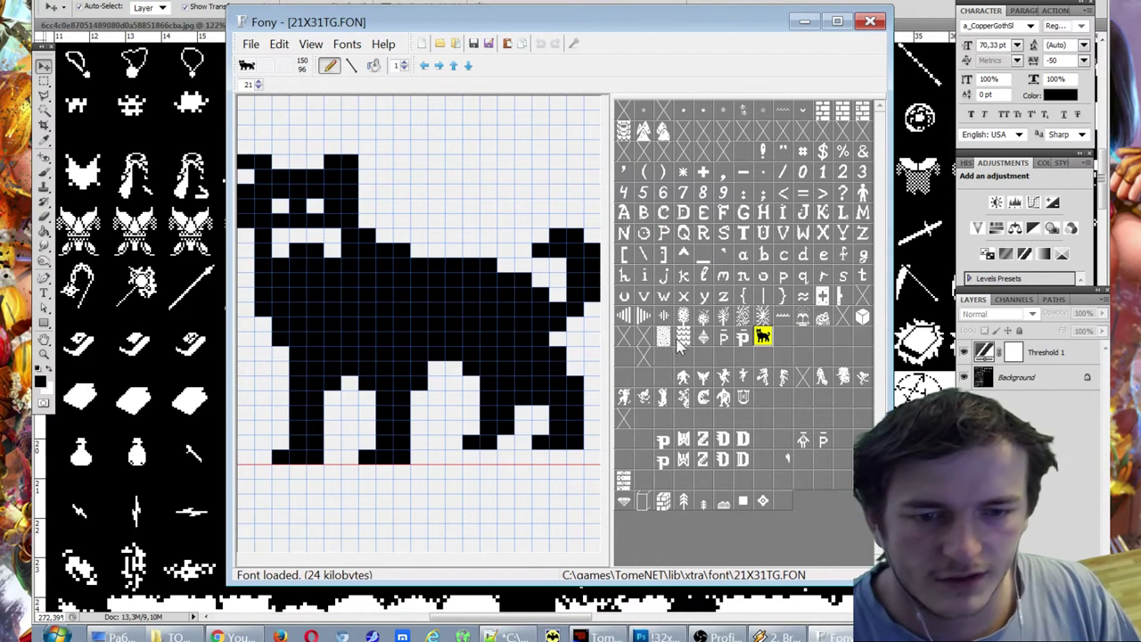
left_click(664, 337)
left_click(664, 356)
left_click(623, 377)
left_click(643, 377)
left_click(664, 378)
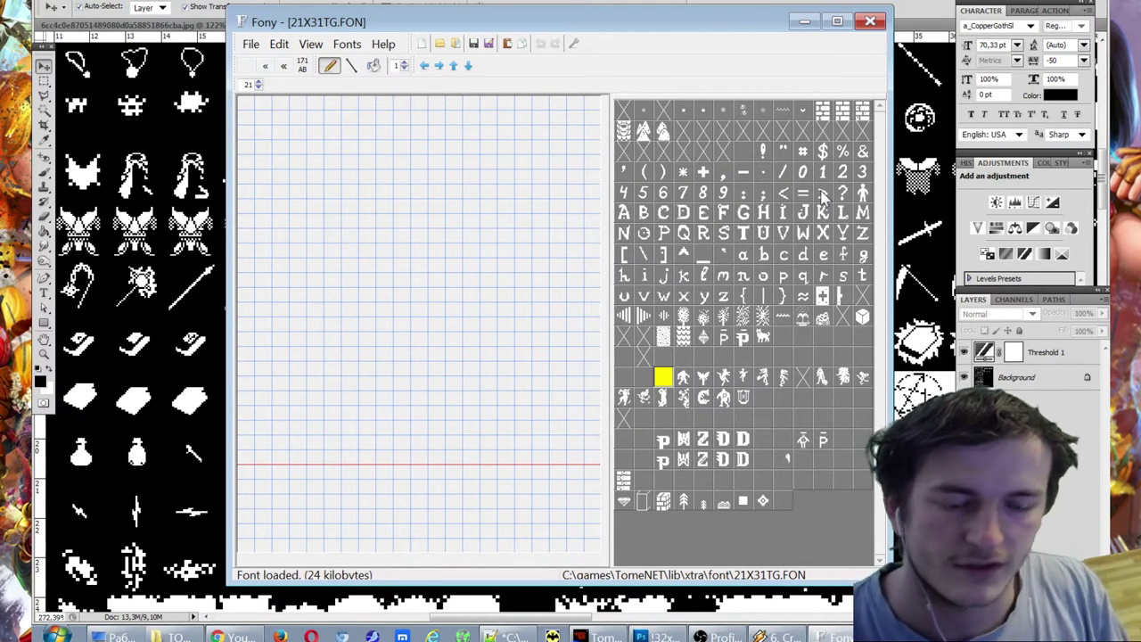
Step: Inspect the monster figure glyph and the letters H, S and U
left_click(723, 399)
left_click(763, 214)
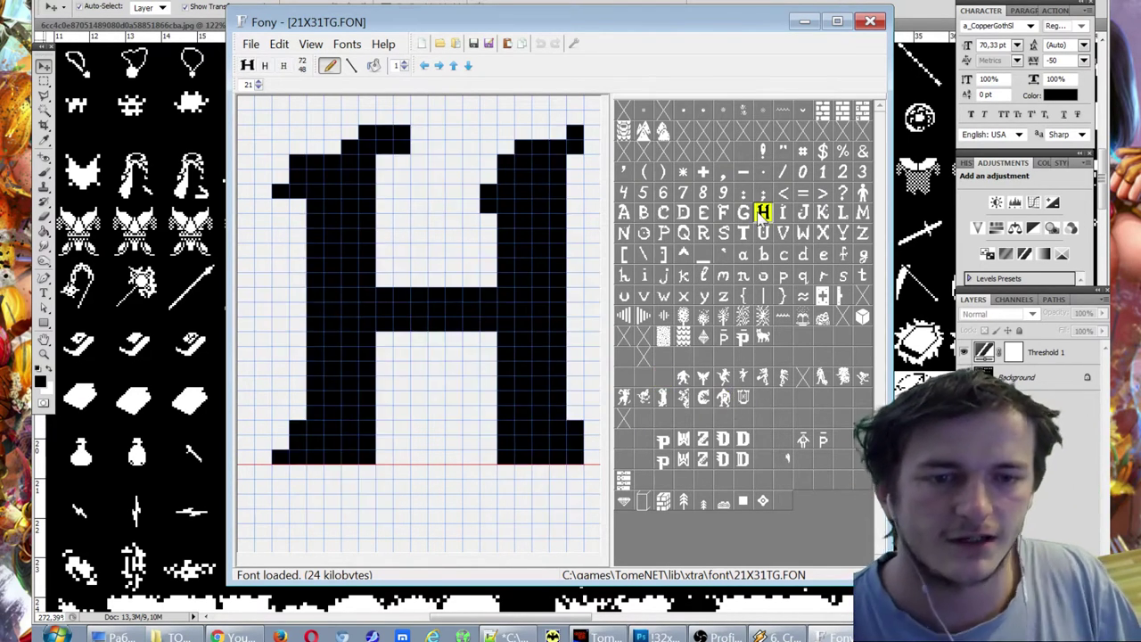
left_click(723, 234)
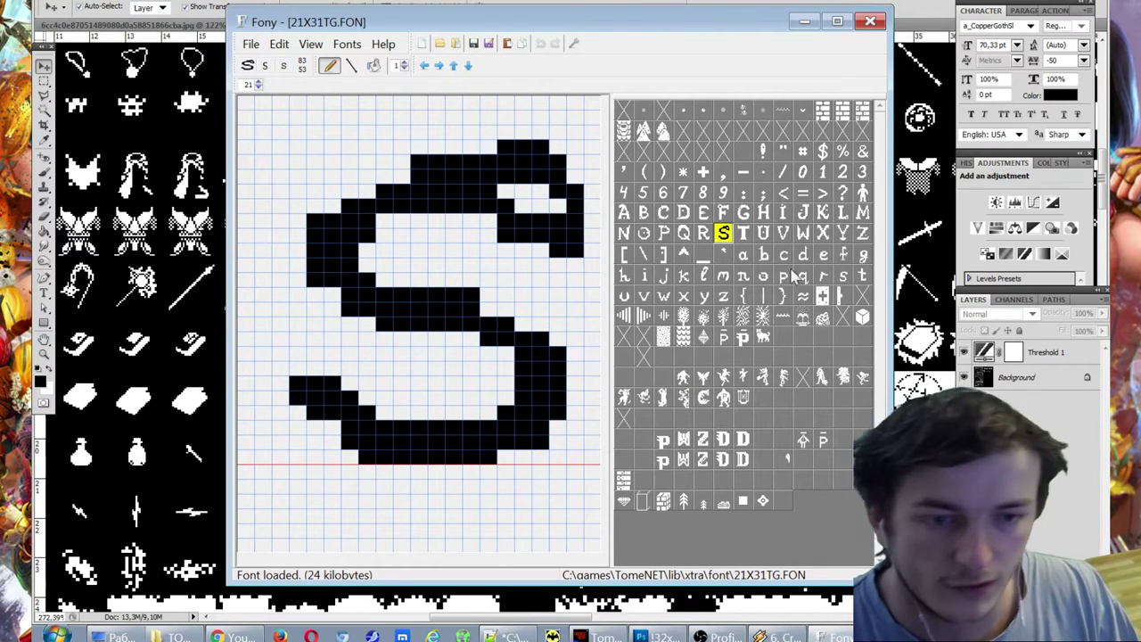
left_click(767, 239)
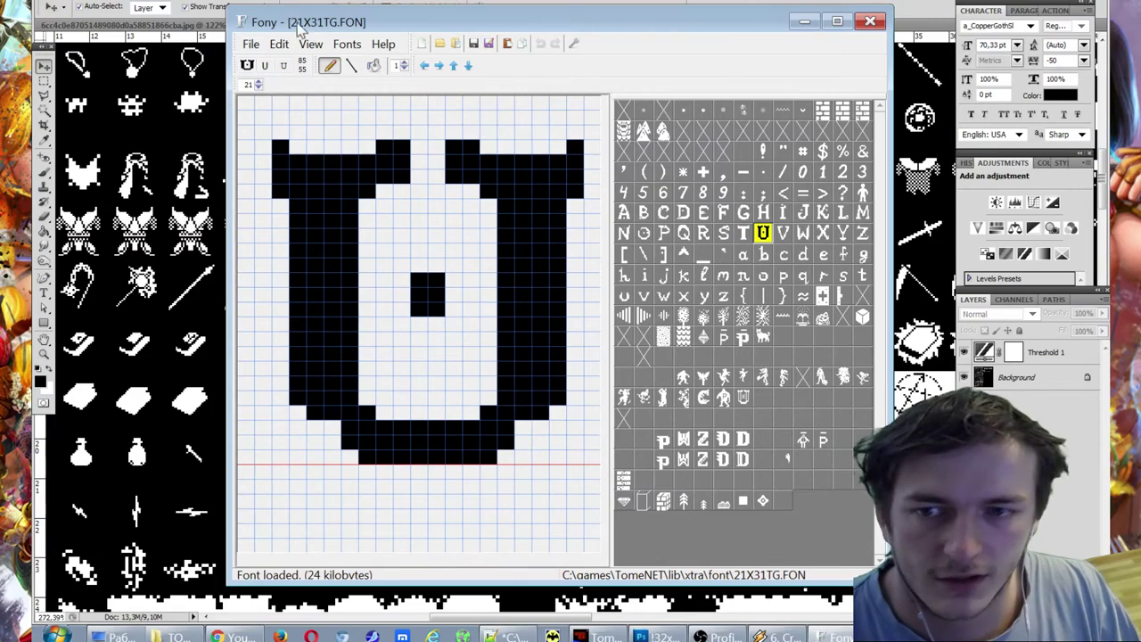
Step: Move and shorten the Fony window over the tileset, then display the D and Q glyphs
left_click_drag(298, 22, 265, 105)
left_click_drag(624, 85, 663, 71)
left_click(683, 257)
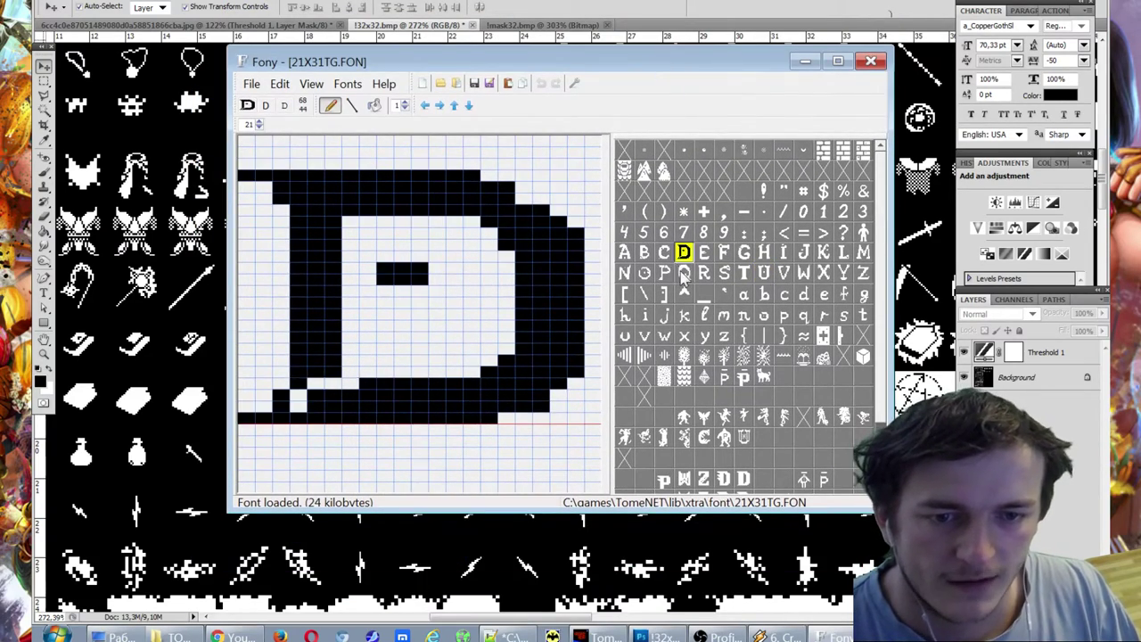
left_click(683, 273)
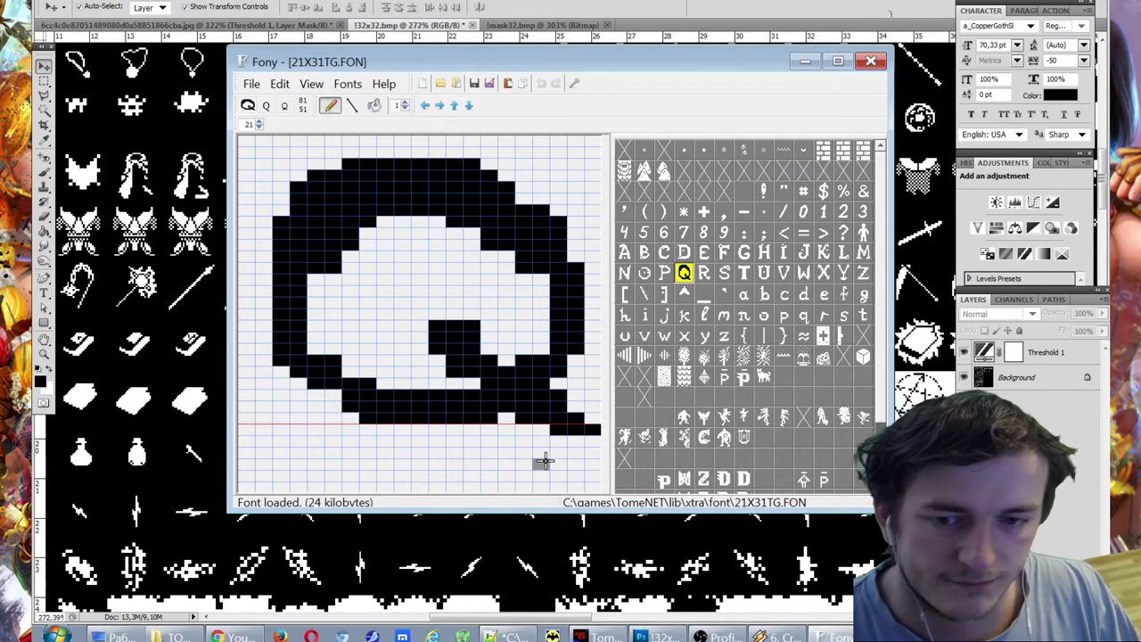
Step: Switch to the TomeNET game and run the purple b character east and north around the corner of shop 7
left_click(419, 169)
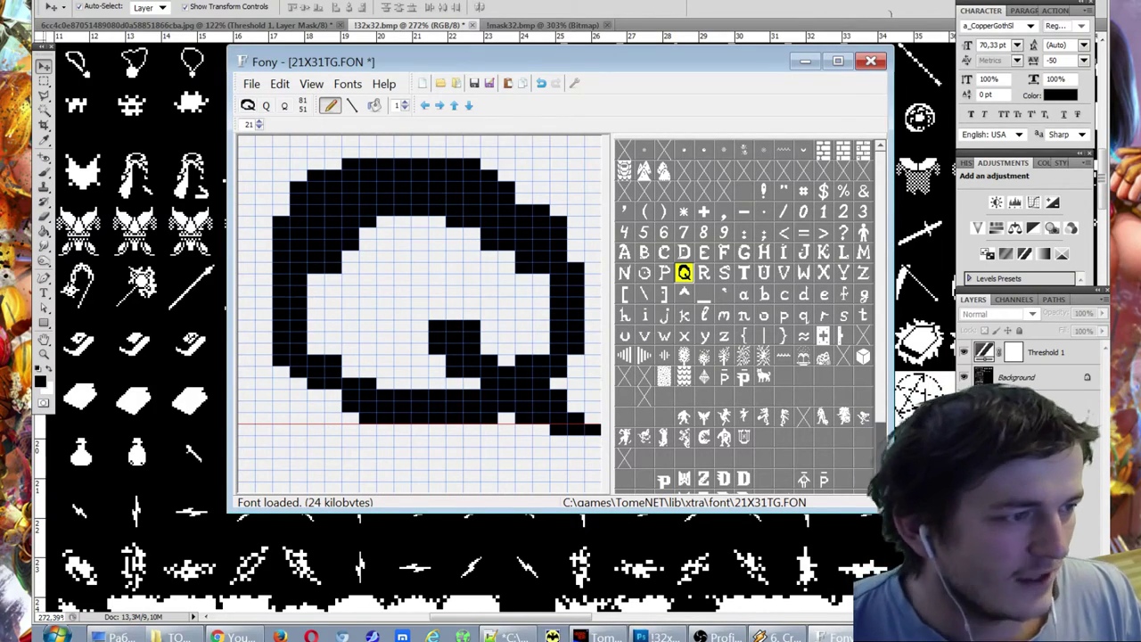
left_click(604, 637)
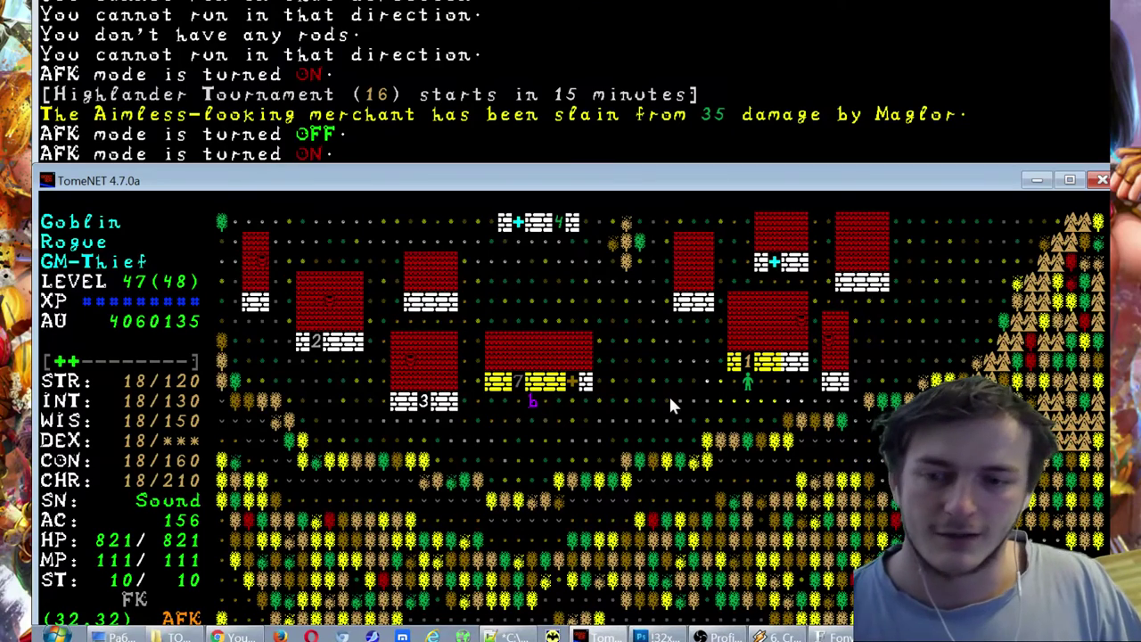
key("shift+Right")
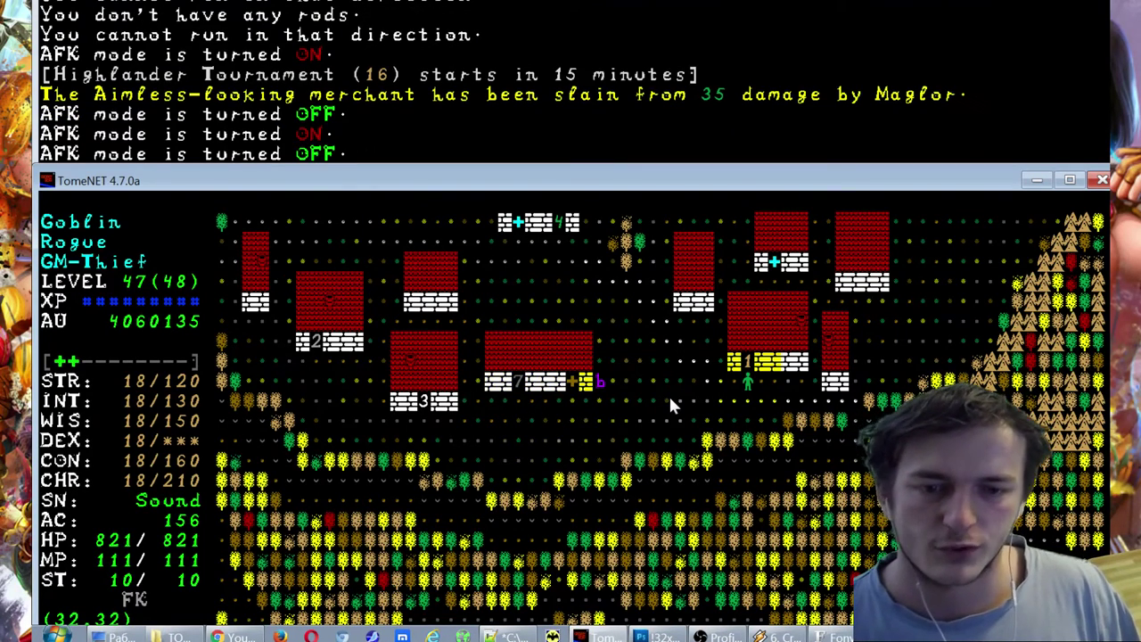
key("shift+Up")
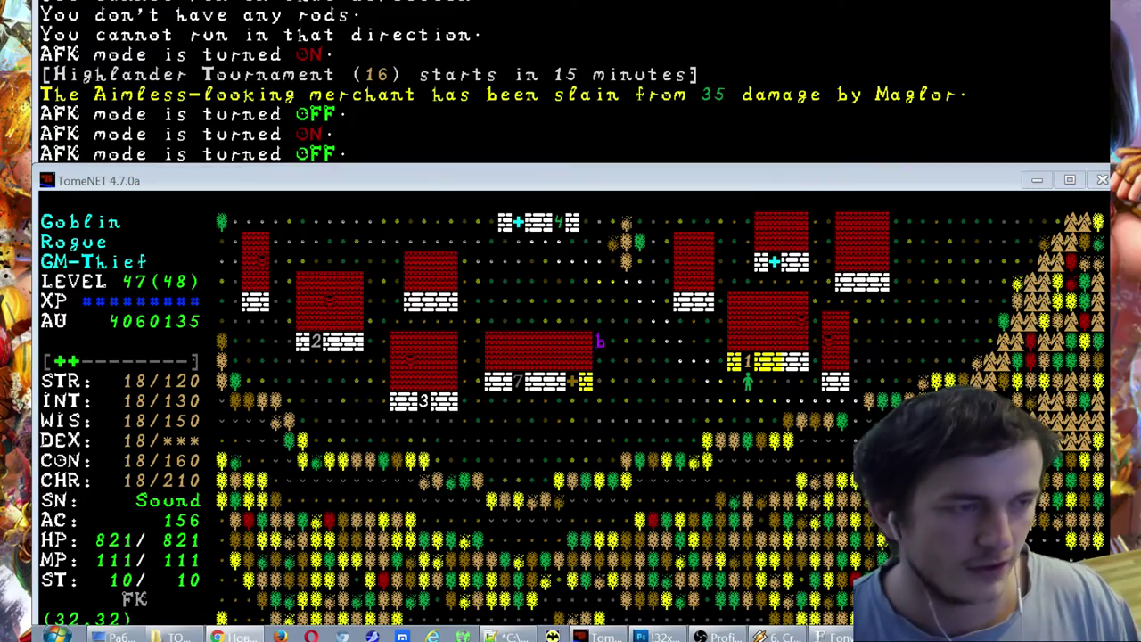
left_click_drag(1140, 140, 361, 134)
scroll(473, 285, "down", 3)
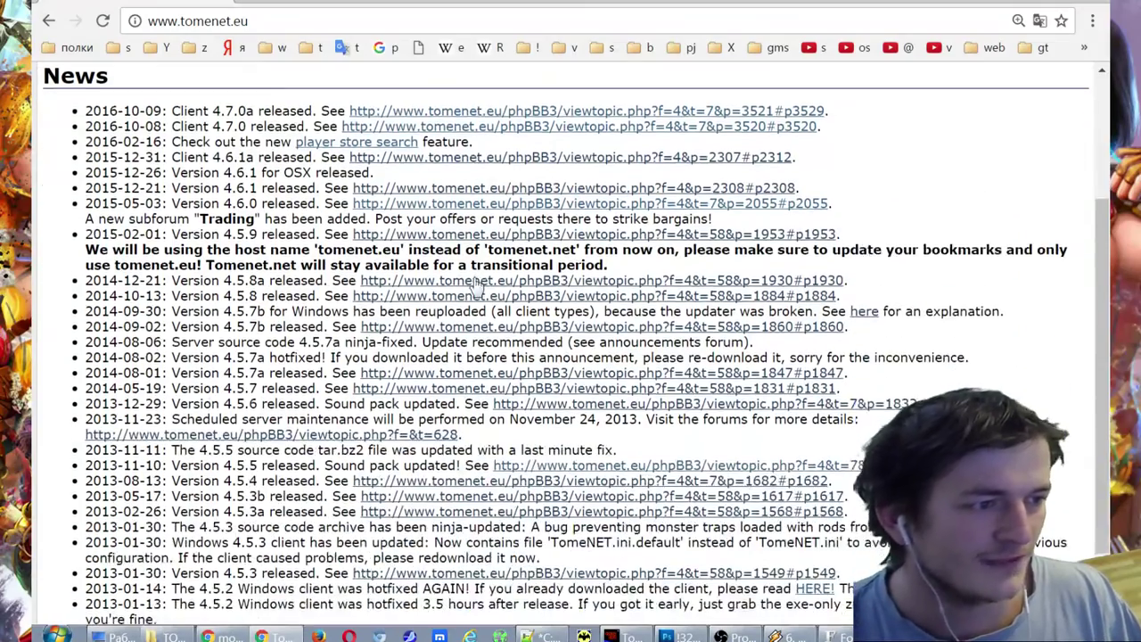
scroll(450, 202, "up", 3)
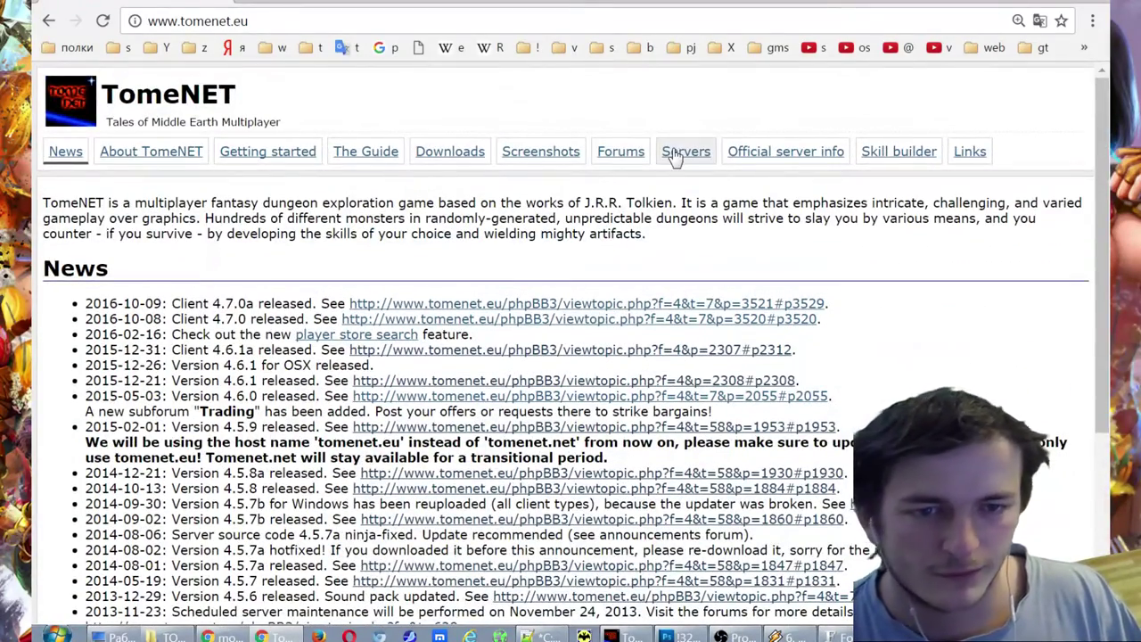